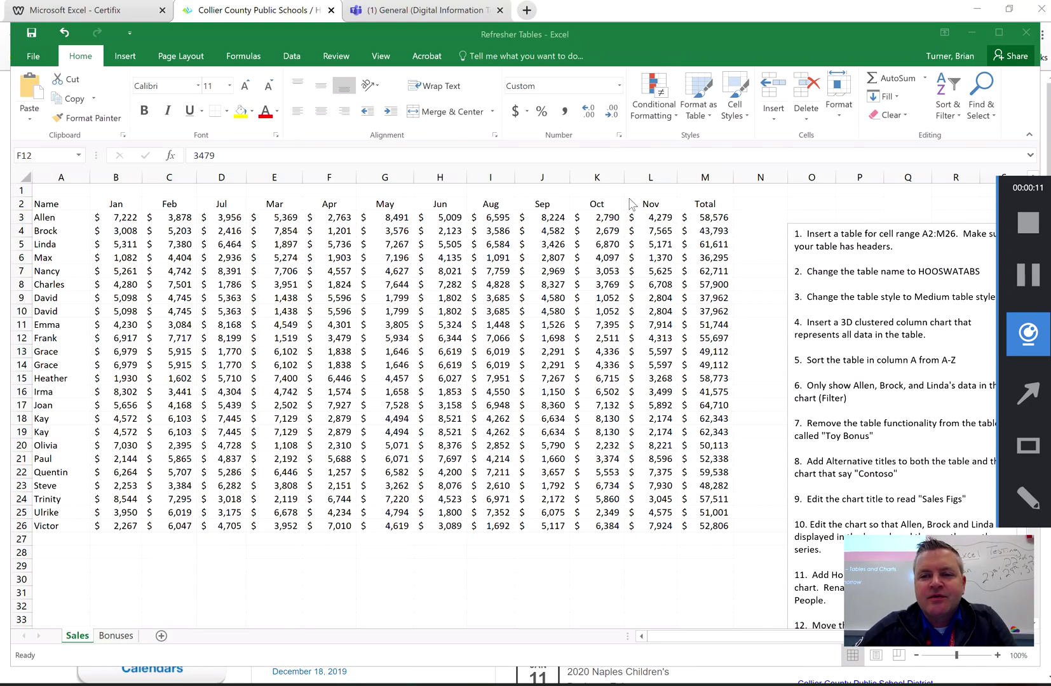
# Move the instructions text box slightly closer to the sales data.
pyautogui.click(826, 299)
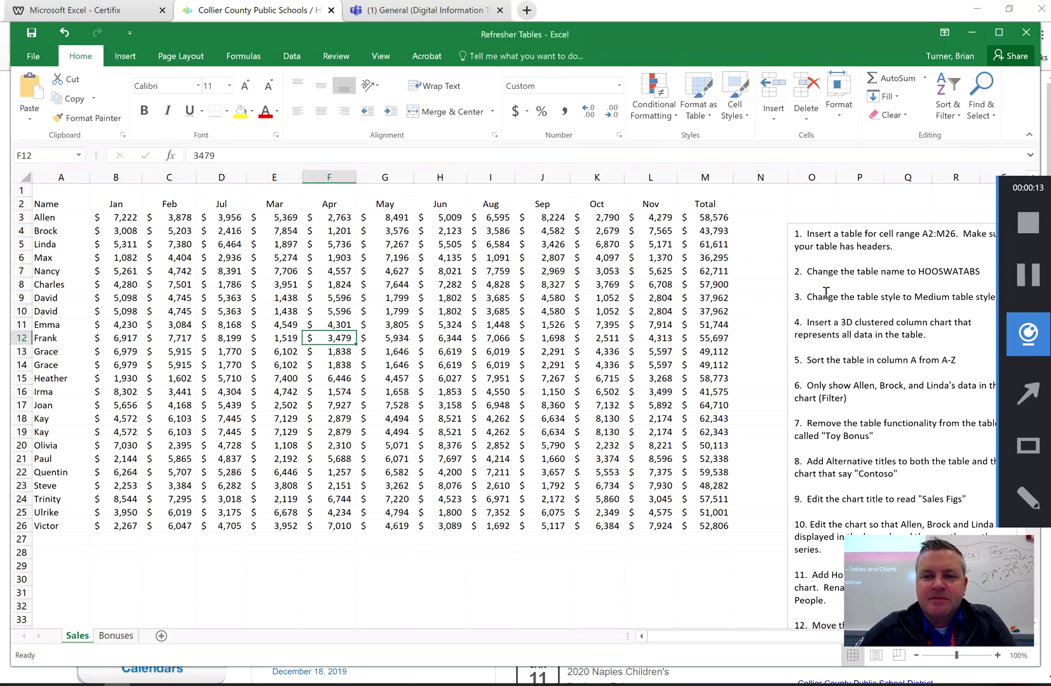
pyautogui.click(849, 322)
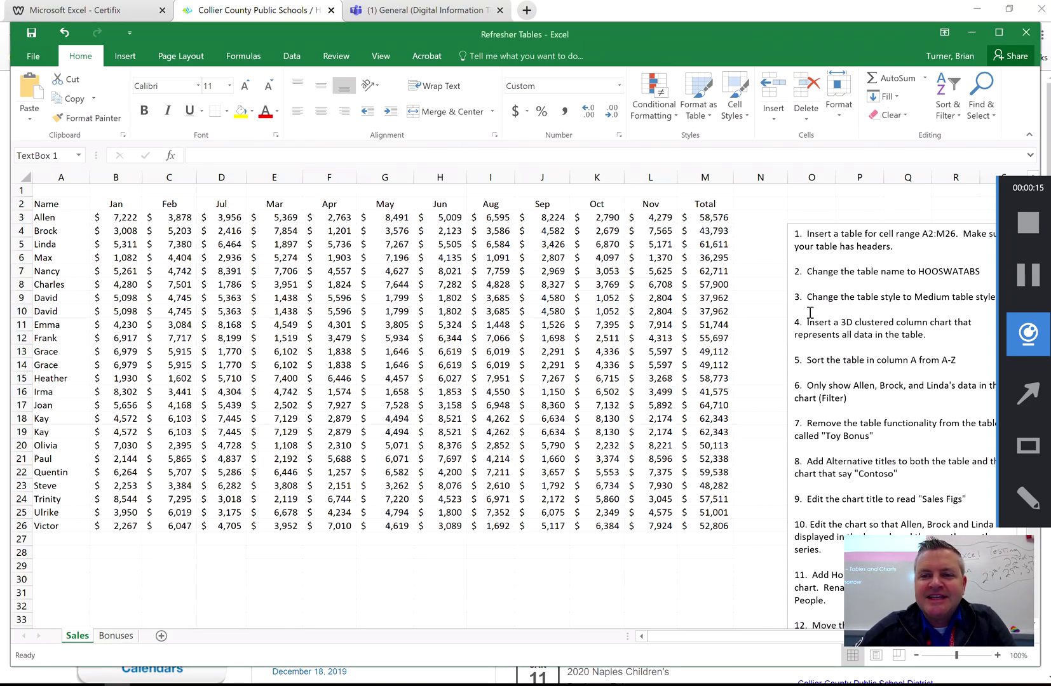
pyautogui.moveTo(789, 309); pyautogui.dragTo(767, 298)
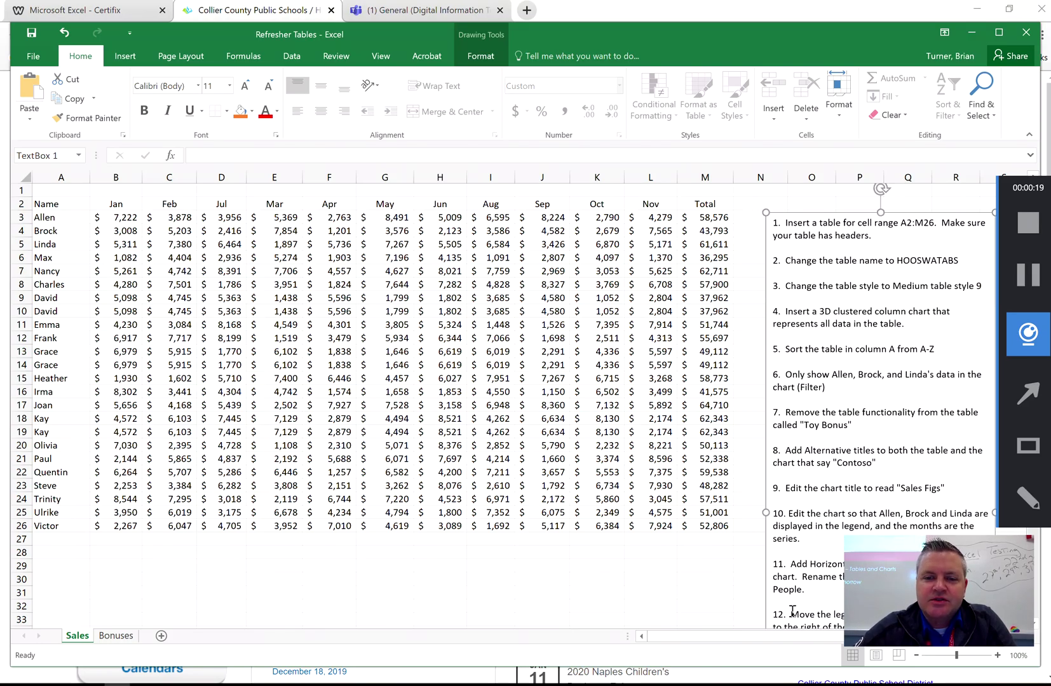
# Convert the sales data in A2:M26 into a table that has headers.
pyautogui.moveTo(739, 642); pyautogui.dragTo(758, 643)
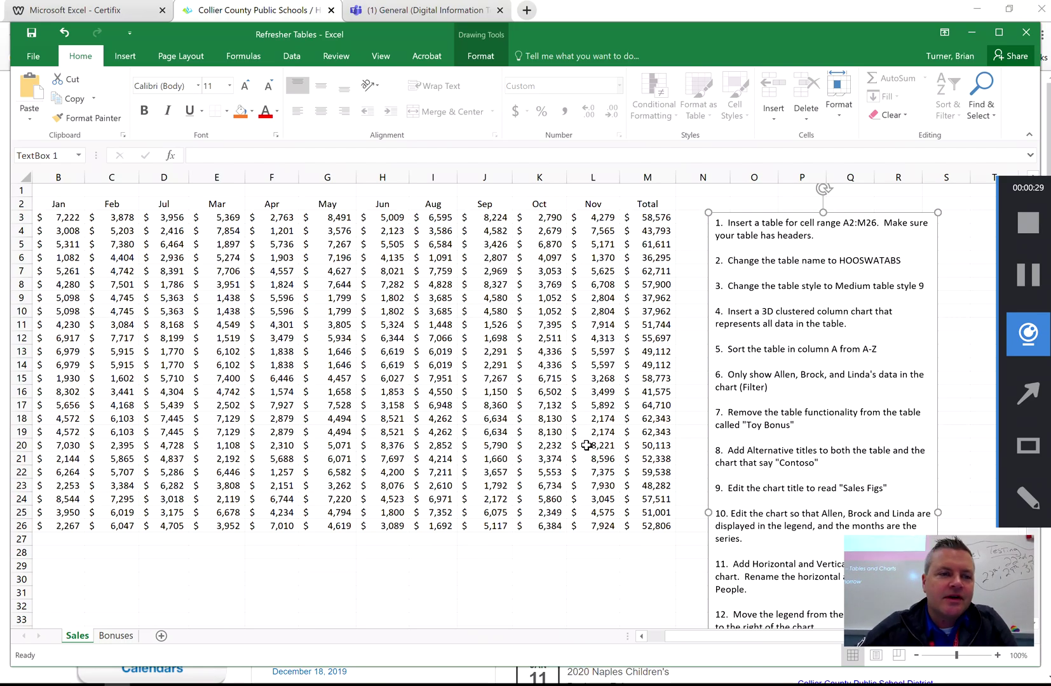
pyautogui.click(663, 525)
pyautogui.moveTo(664, 525); pyautogui.dragTo(37, 204)
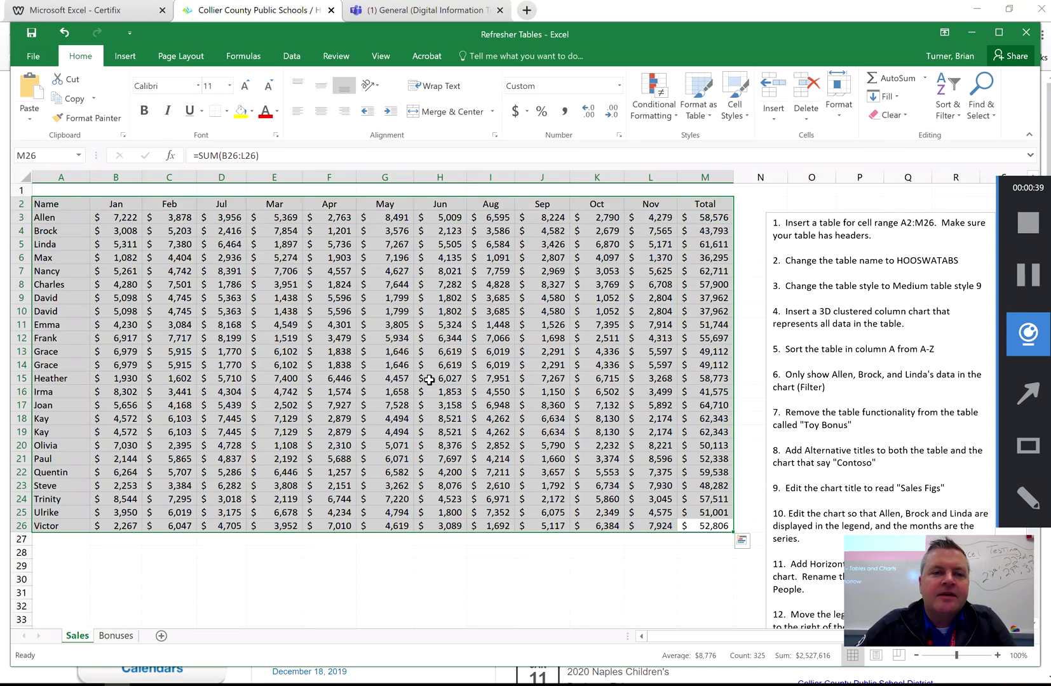
pyautogui.click(130, 66)
pyautogui.click(139, 97)
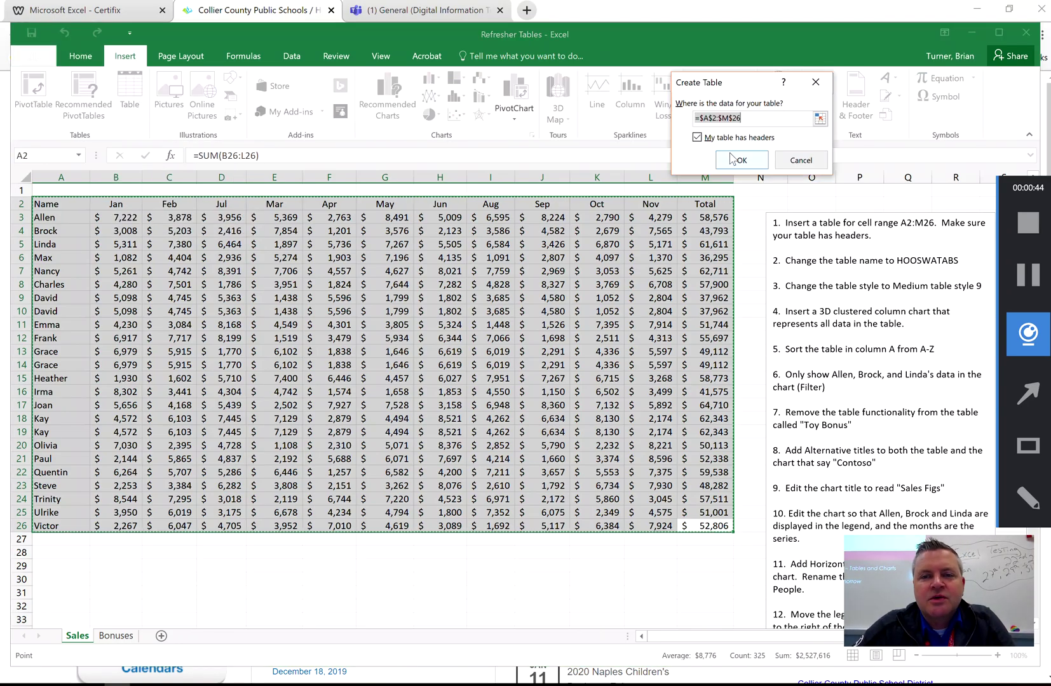
pyautogui.click(698, 137)
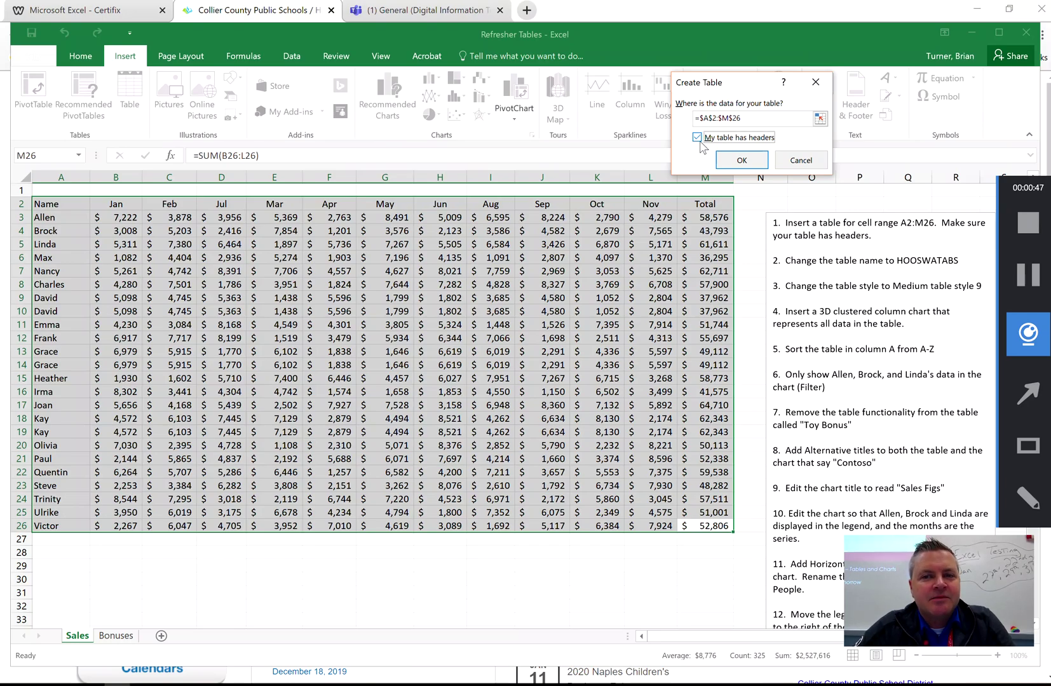
pyautogui.click(738, 161)
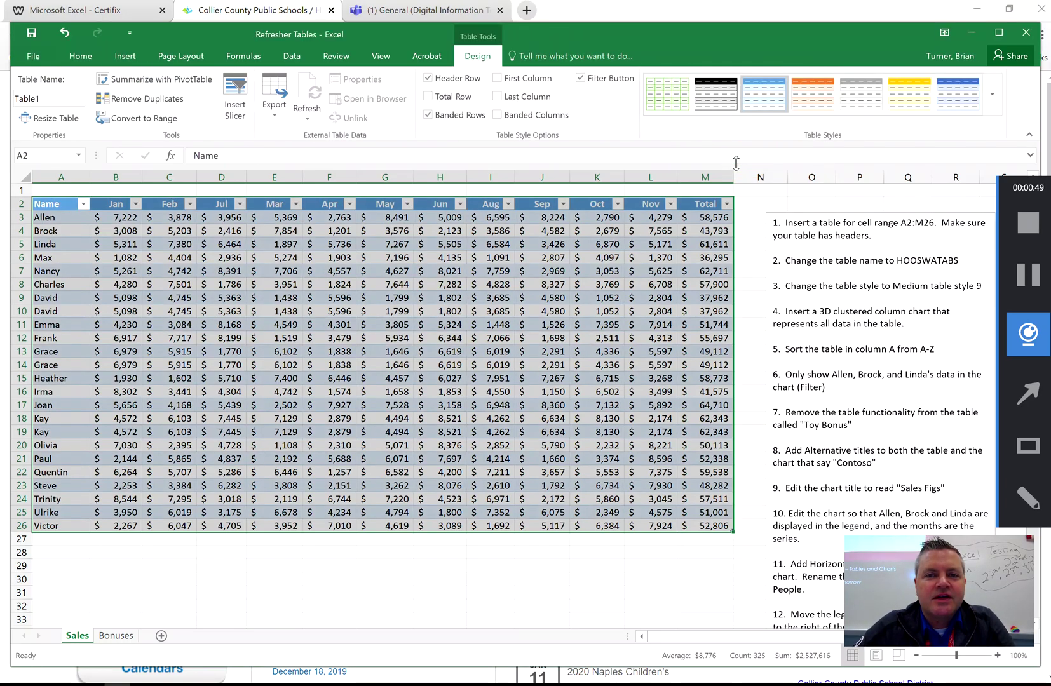
# Rename the sales table as HOOSWATABS.
pyautogui.click(485, 340)
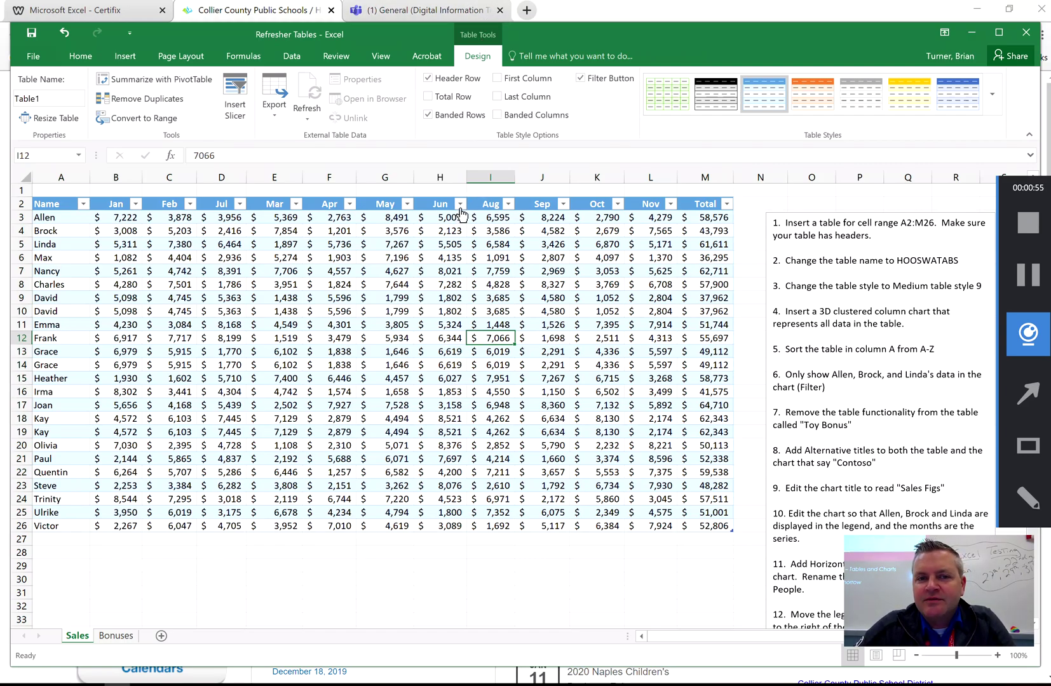
pyautogui.click(574, 284)
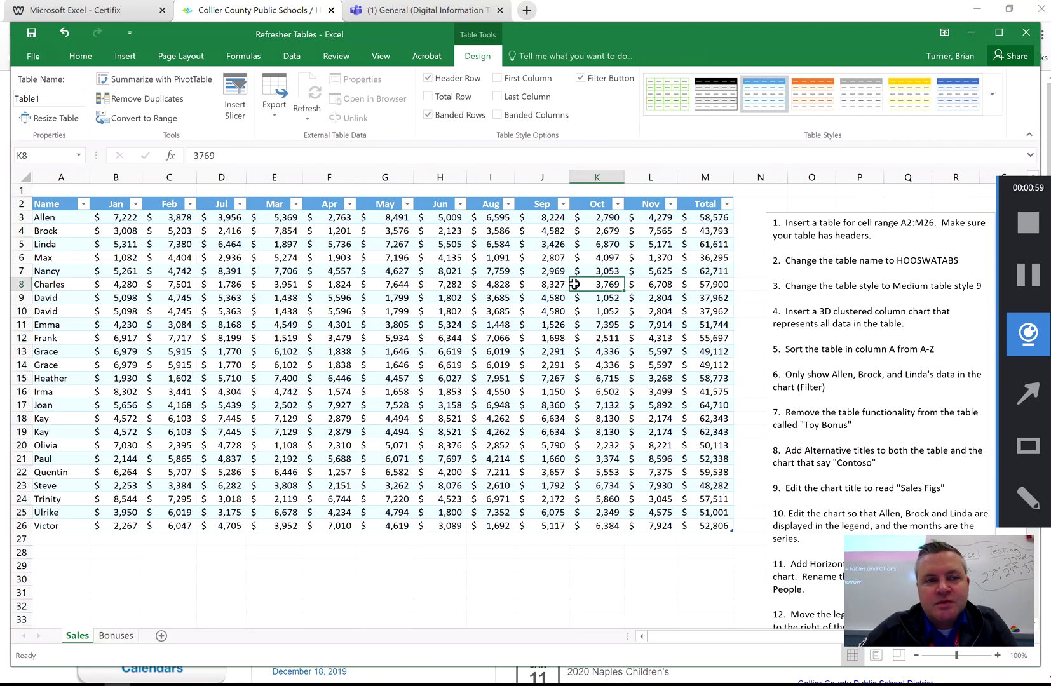
pyautogui.click(205, 300)
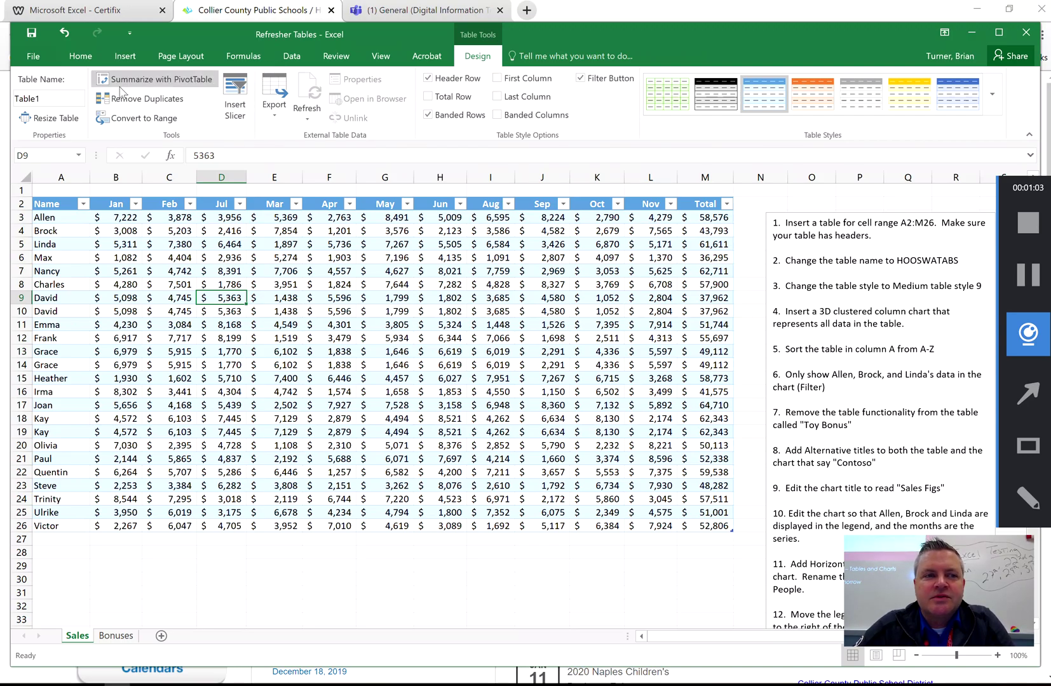
pyautogui.click(64, 104)
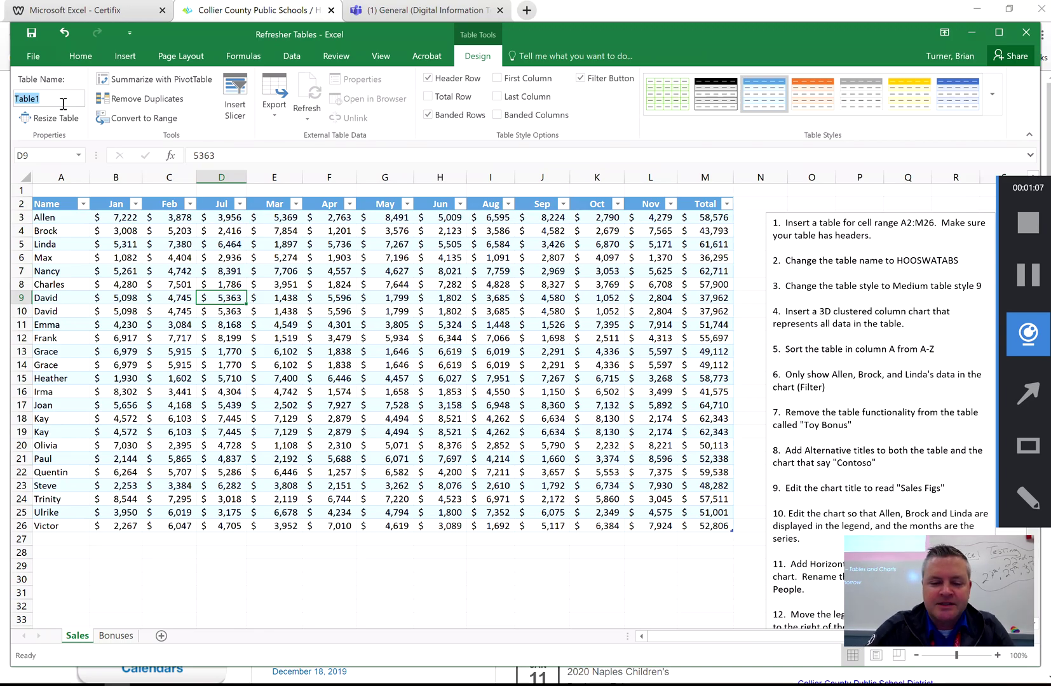
pyautogui.write('HOOSWATABS')
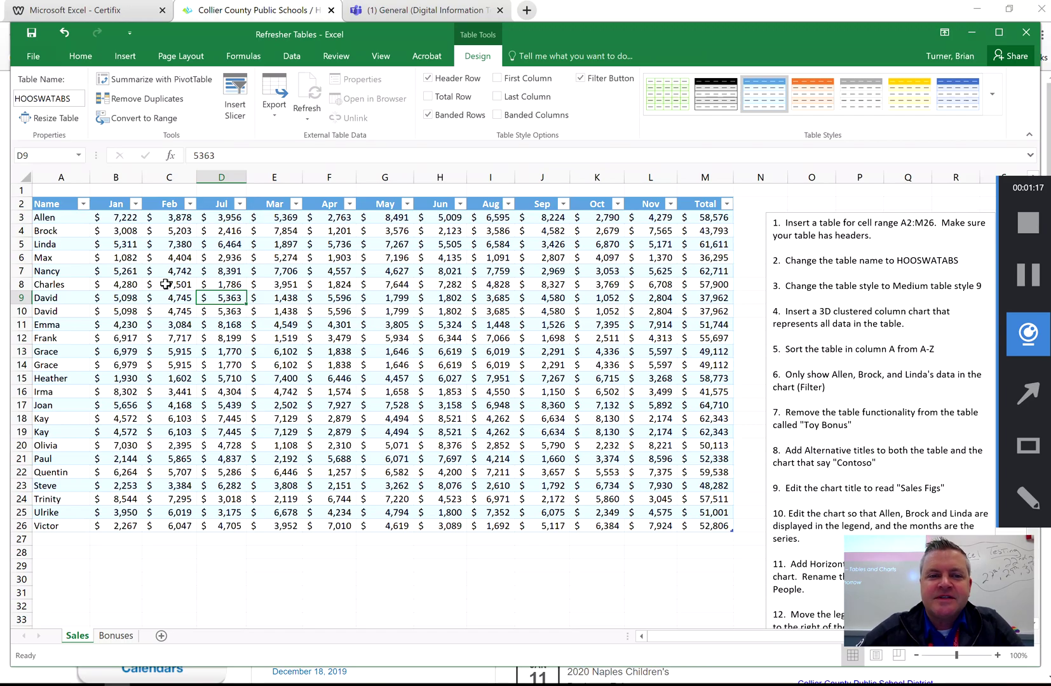
# Apply Table Style Medium 9 to the sales table.
pyautogui.click(377, 309)
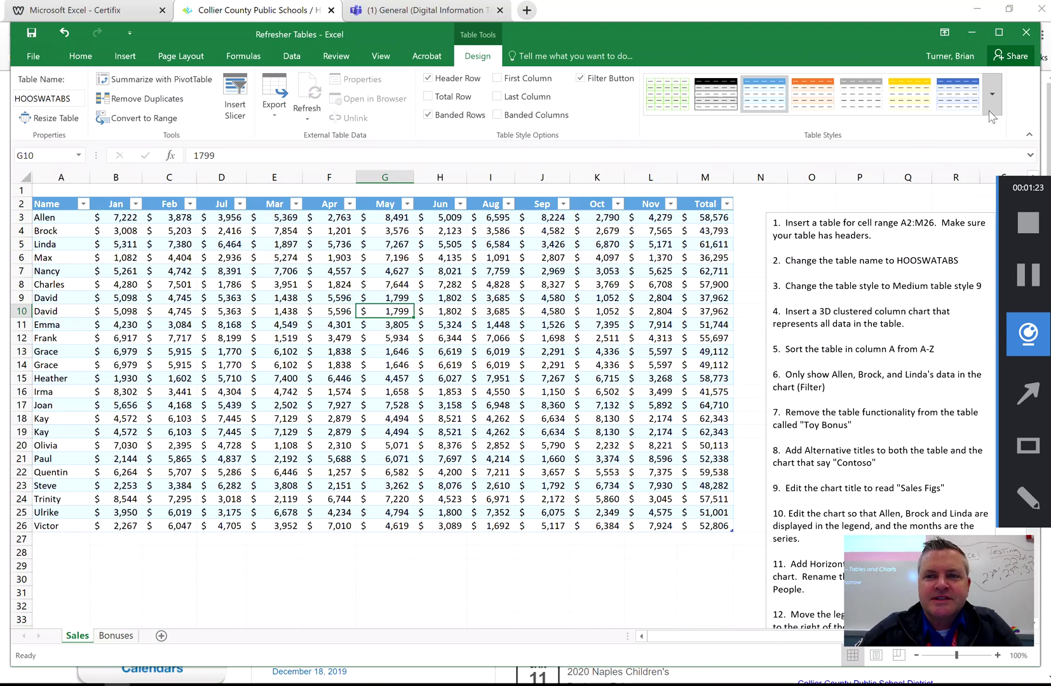
pyautogui.click(992, 94)
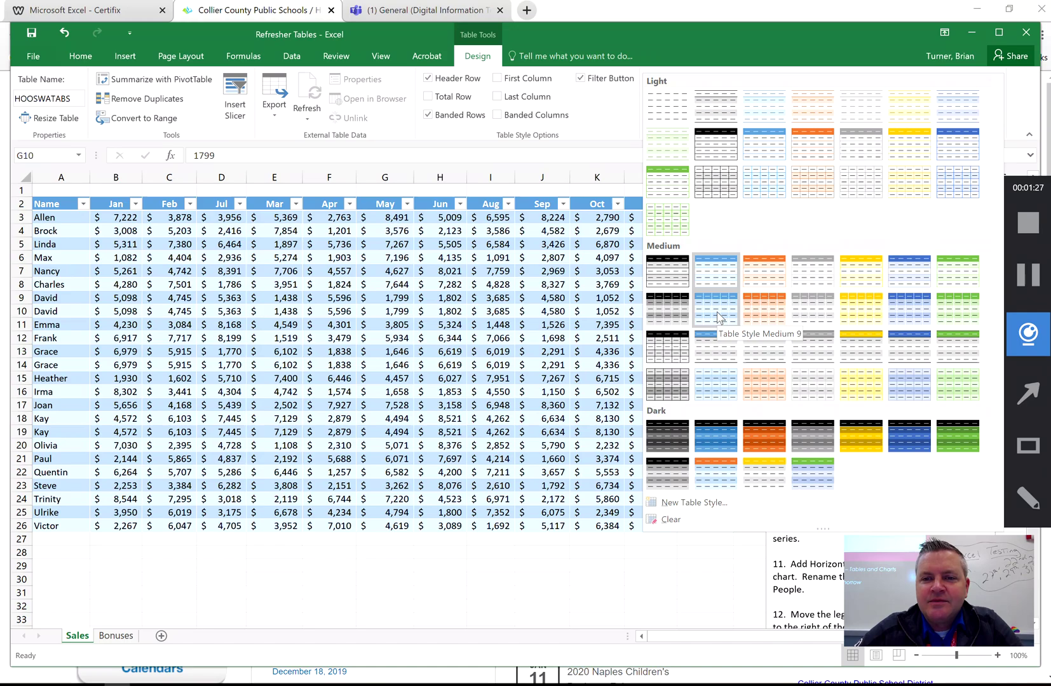
pyautogui.click(719, 317)
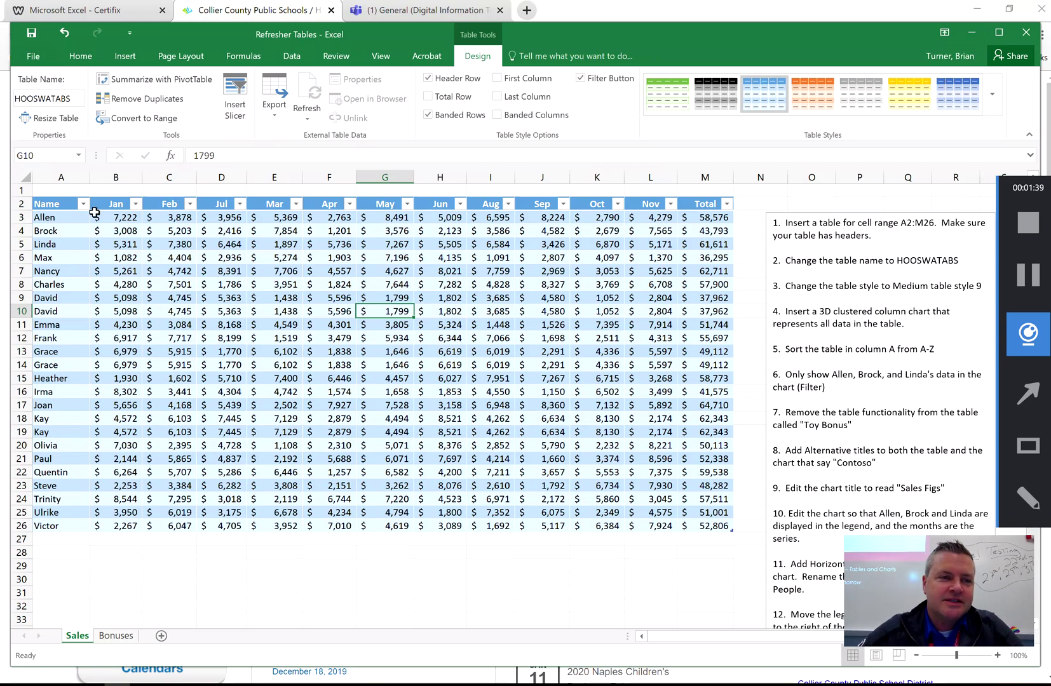
# Insert a 3-D clustered column chart of the whole table A2:M26 and reposition it over the middle of the table's data.
pyautogui.moveTo(63, 203); pyautogui.dragTo(727, 531)
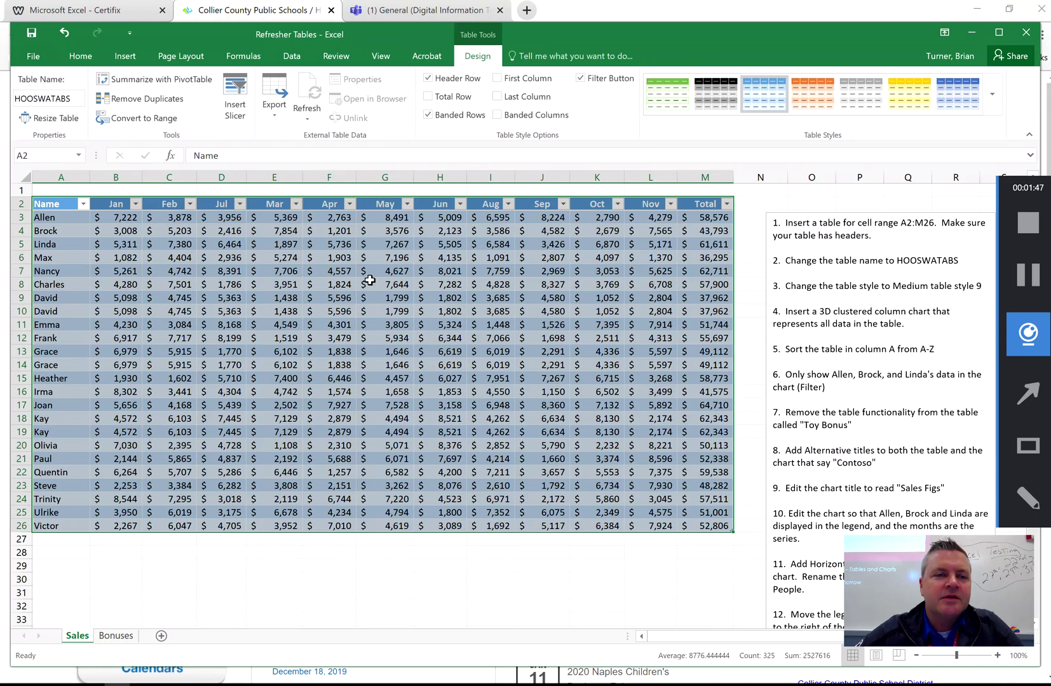
pyautogui.click(125, 56)
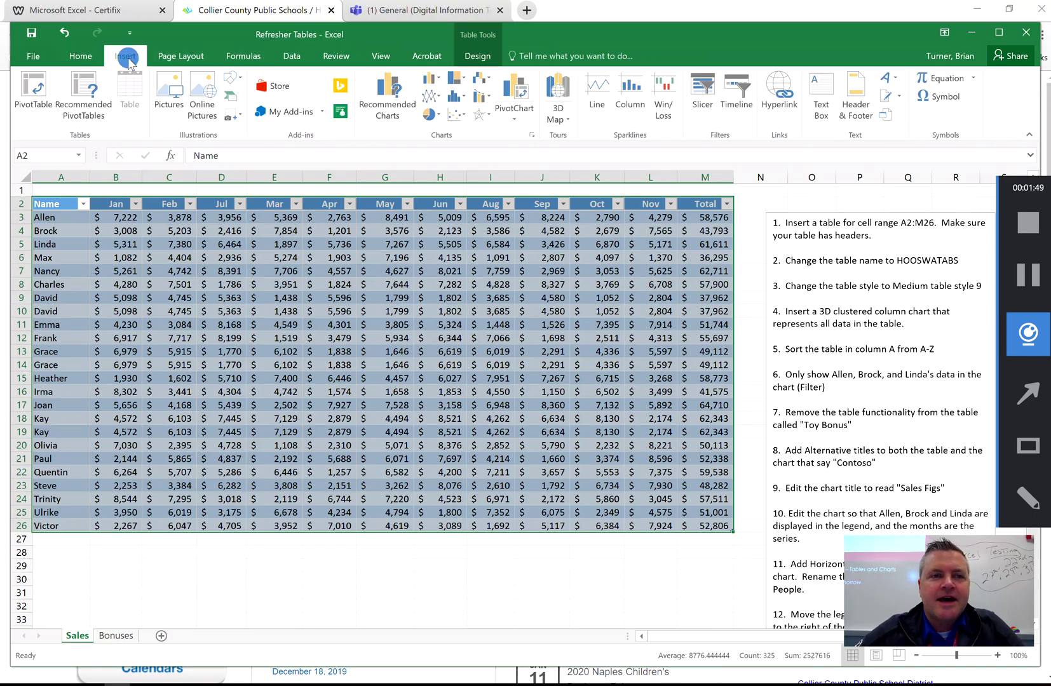
pyautogui.click(431, 79)
pyautogui.click(445, 172)
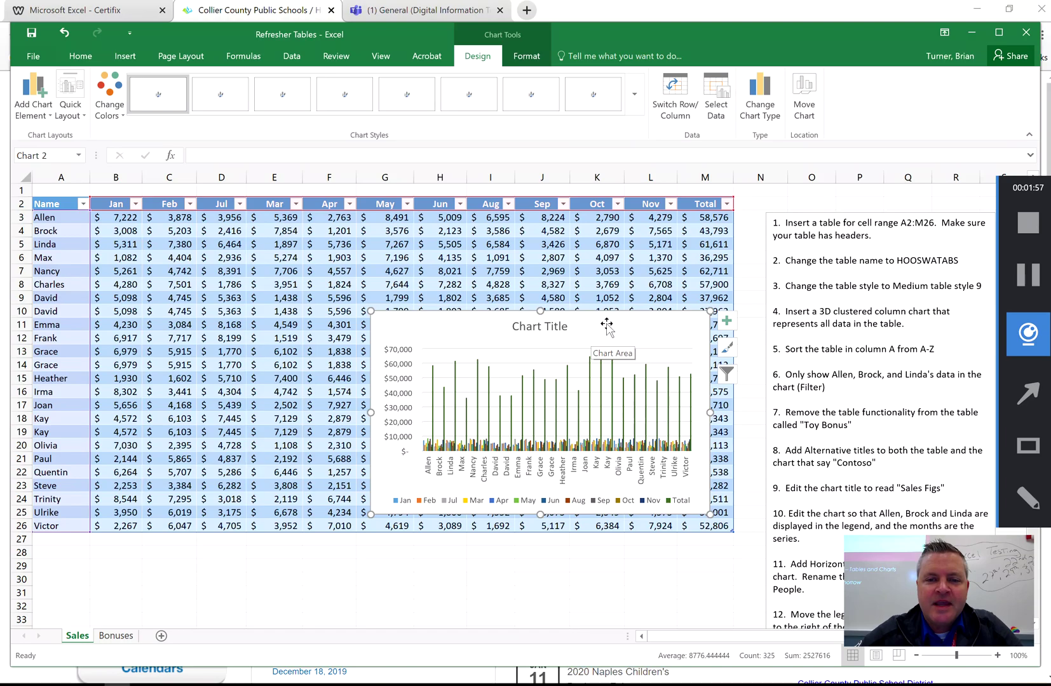
pyautogui.moveTo(596, 319); pyautogui.dragTo(438, 290)
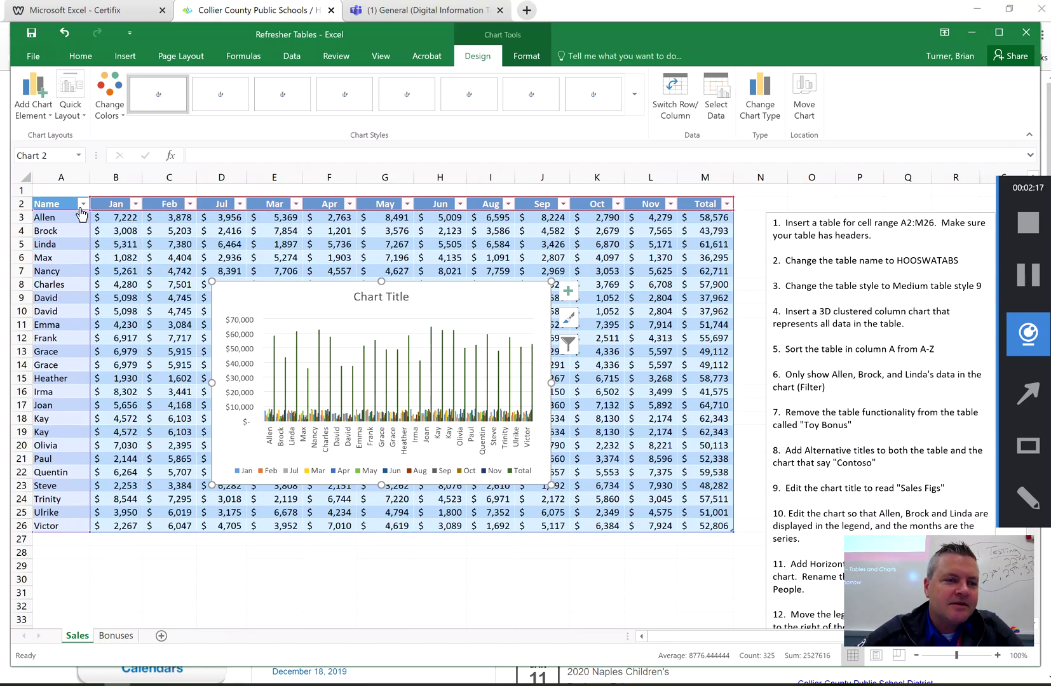
# Sort the table by the Name column from A to Z.
pyautogui.click(83, 204)
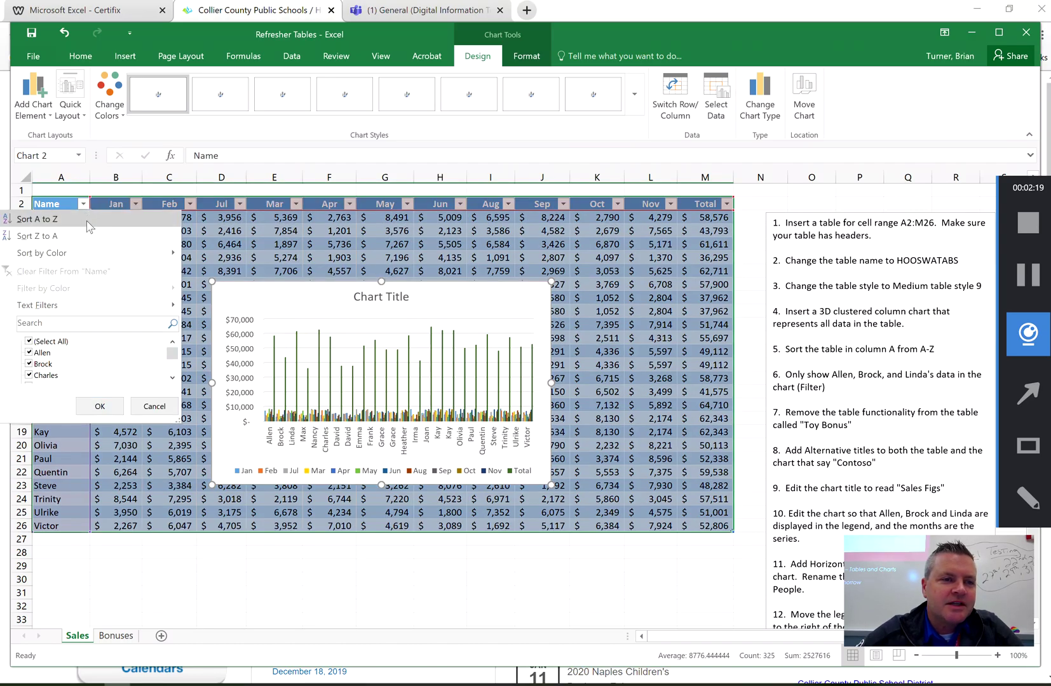
pyautogui.click(87, 223)
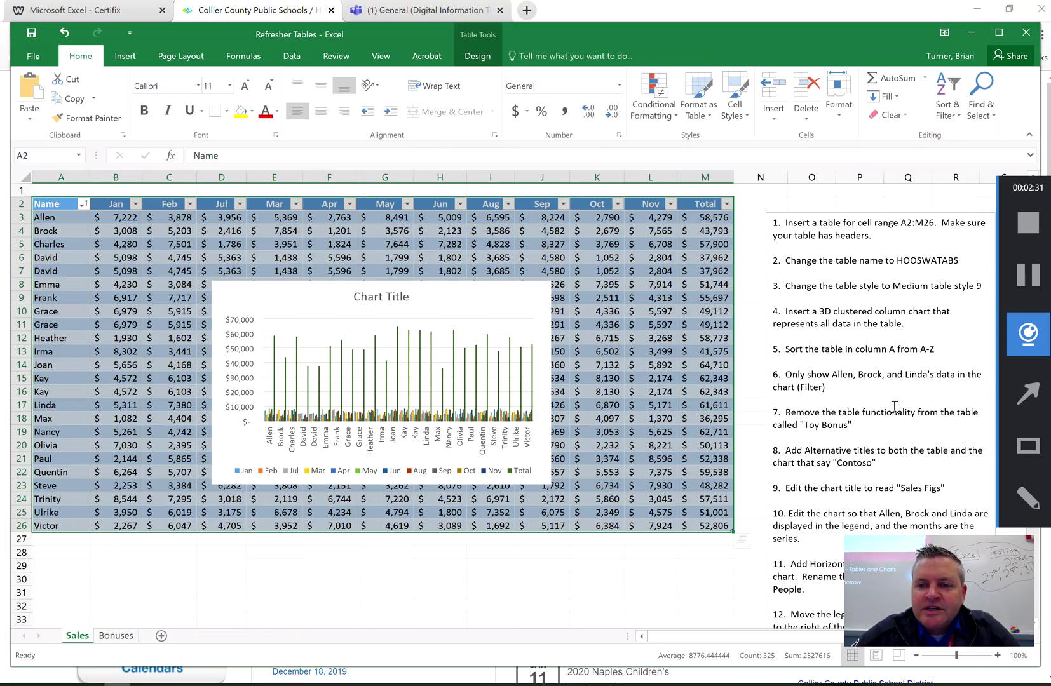
# Filter the chart's category labels in its data source to only the three people named in exercise 6, keeping all series.
pyautogui.click(846, 389)
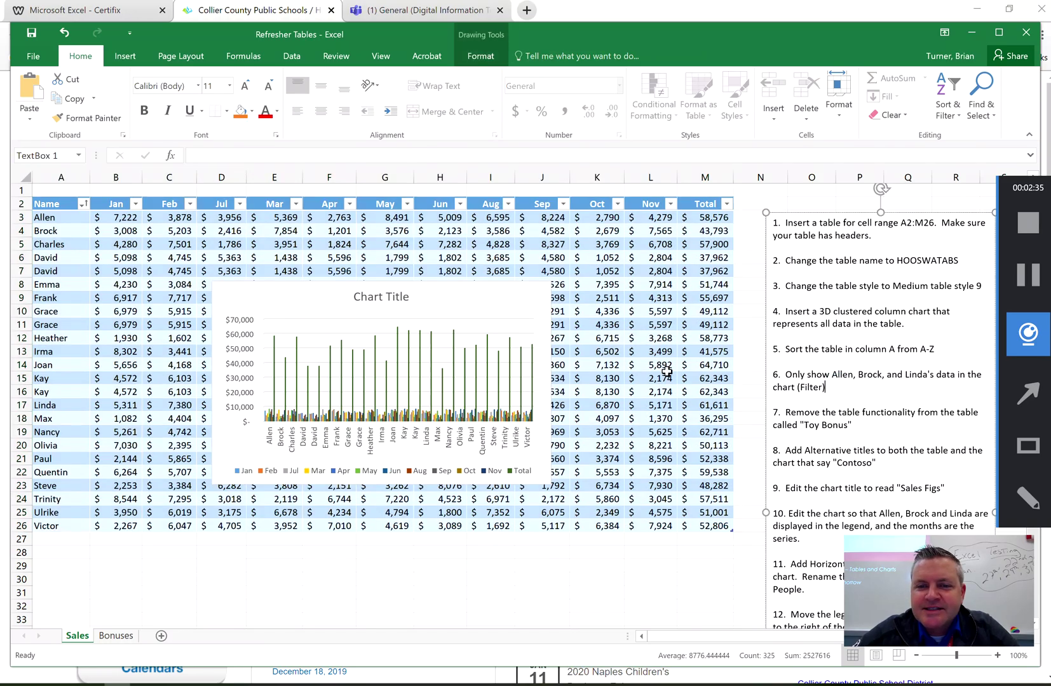
pyautogui.click(502, 302)
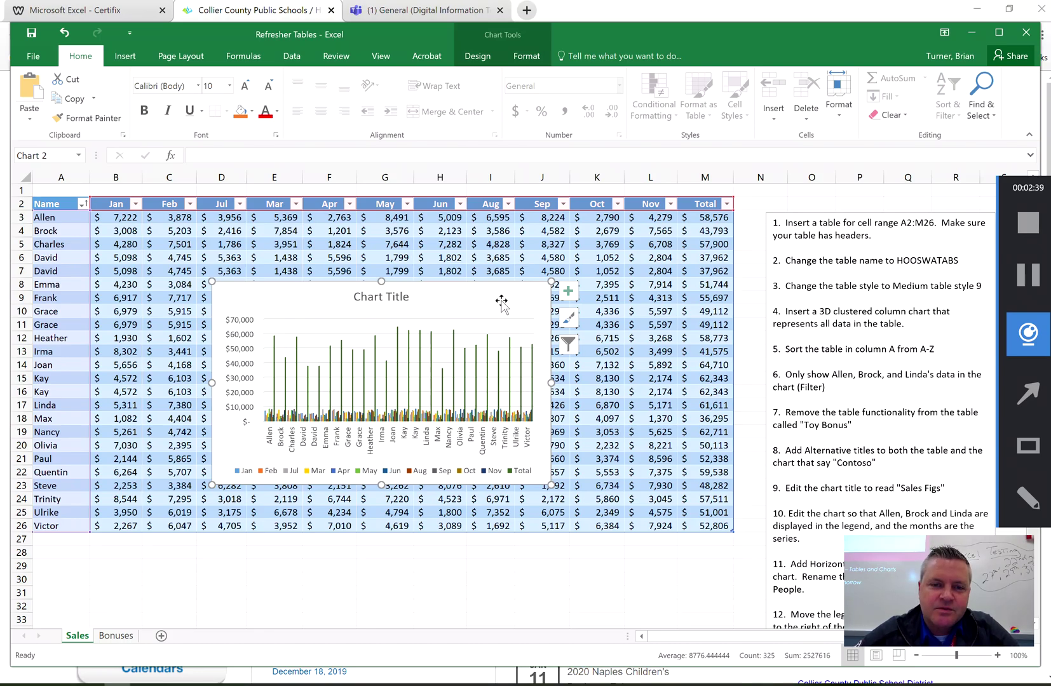
pyautogui.rightClick(501, 303)
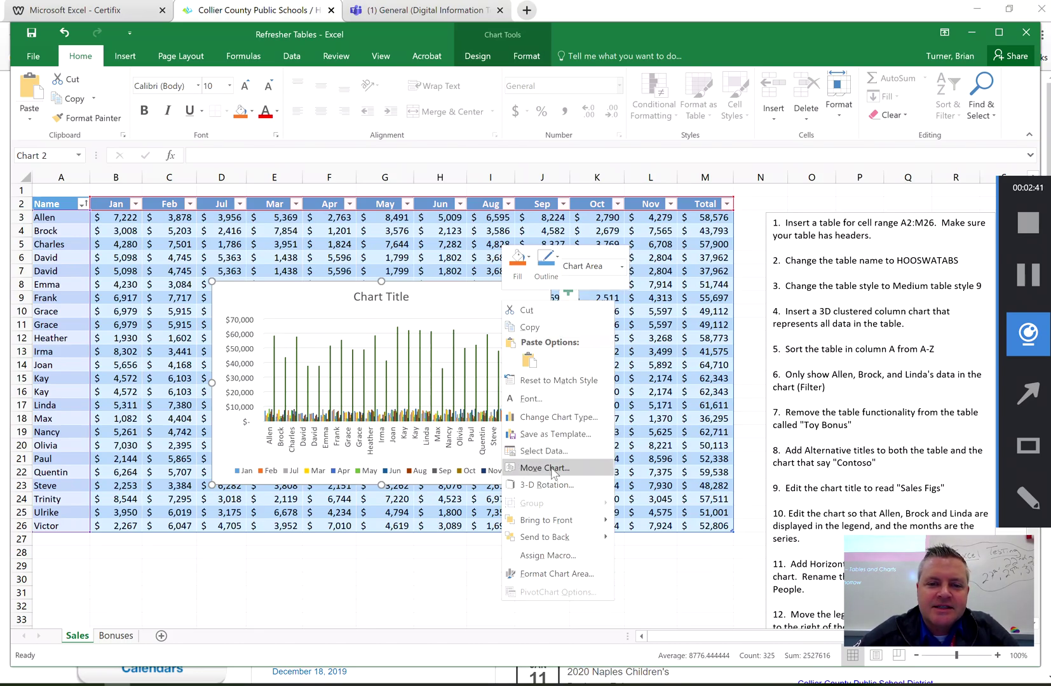
pyautogui.click(544, 451)
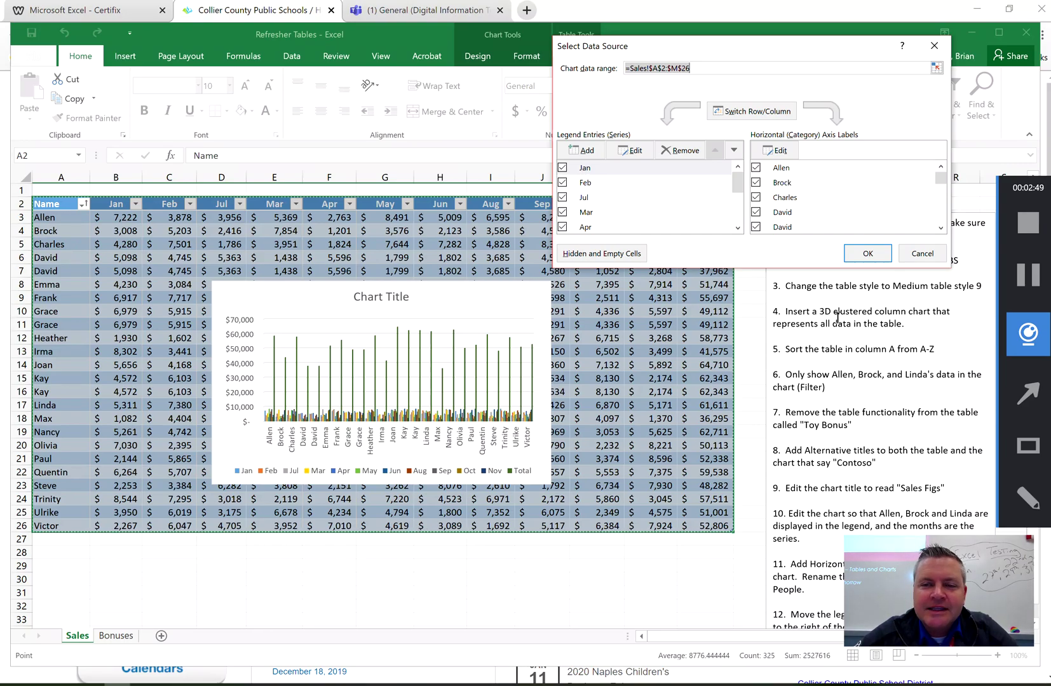
pyautogui.click(757, 198)
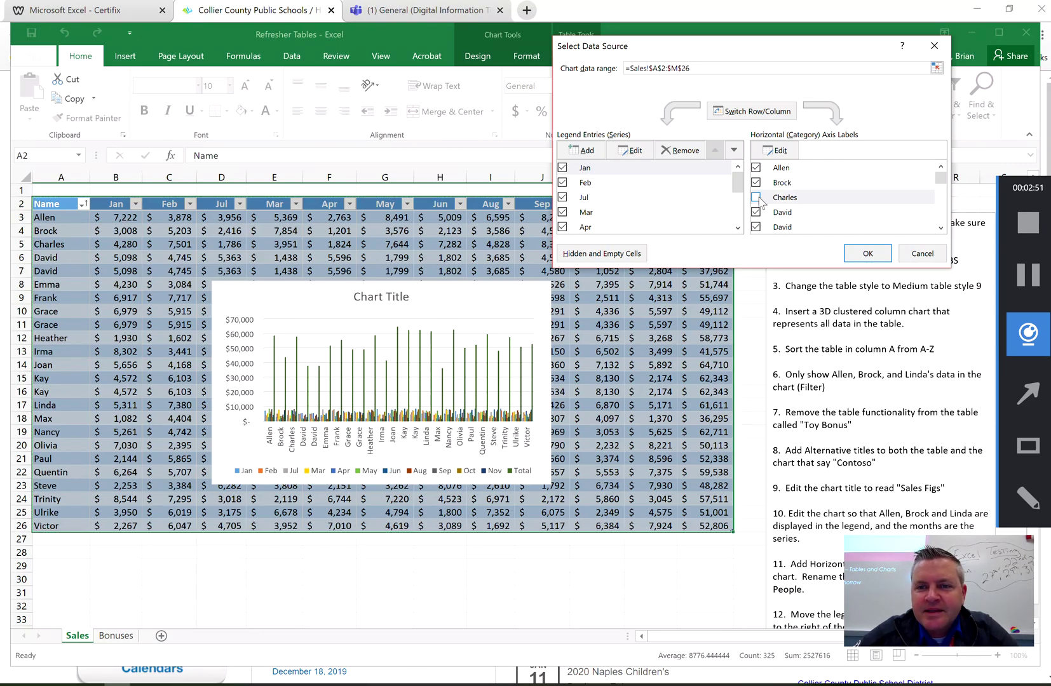
pyautogui.click(757, 212)
pyautogui.click(756, 227)
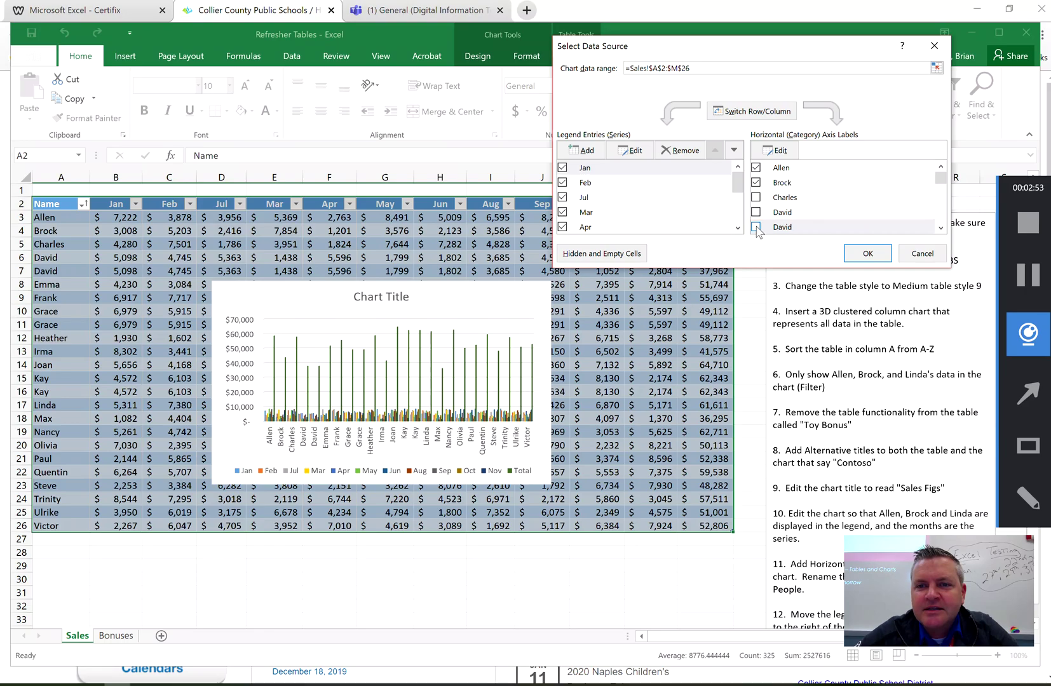
pyautogui.click(942, 212)
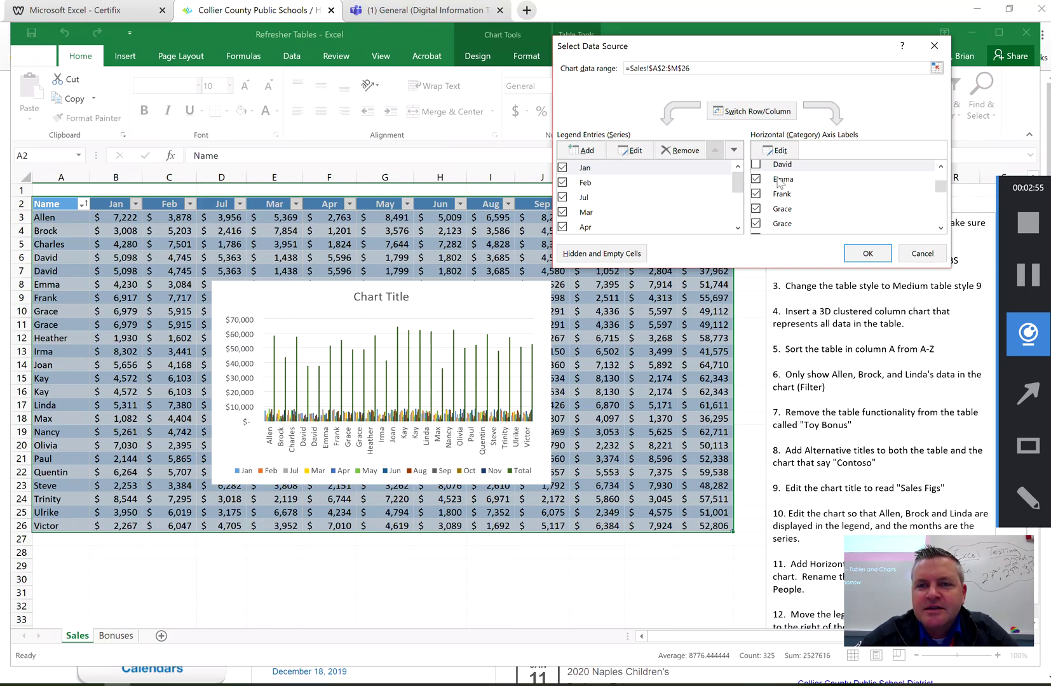
pyautogui.click(756, 179)
pyautogui.click(757, 194)
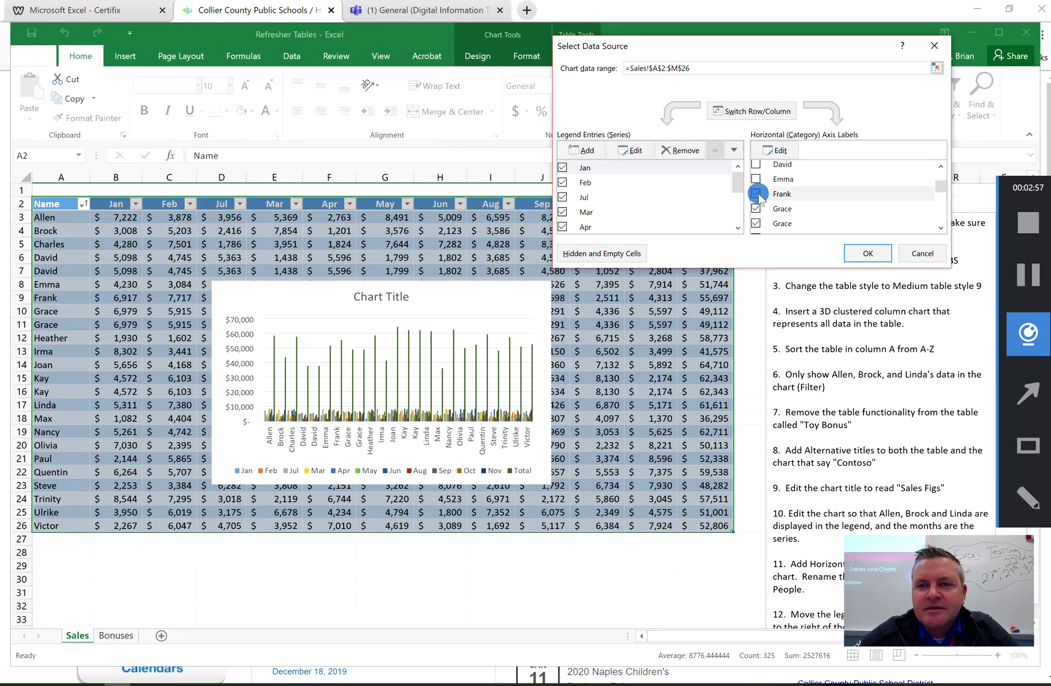
pyautogui.click(756, 208)
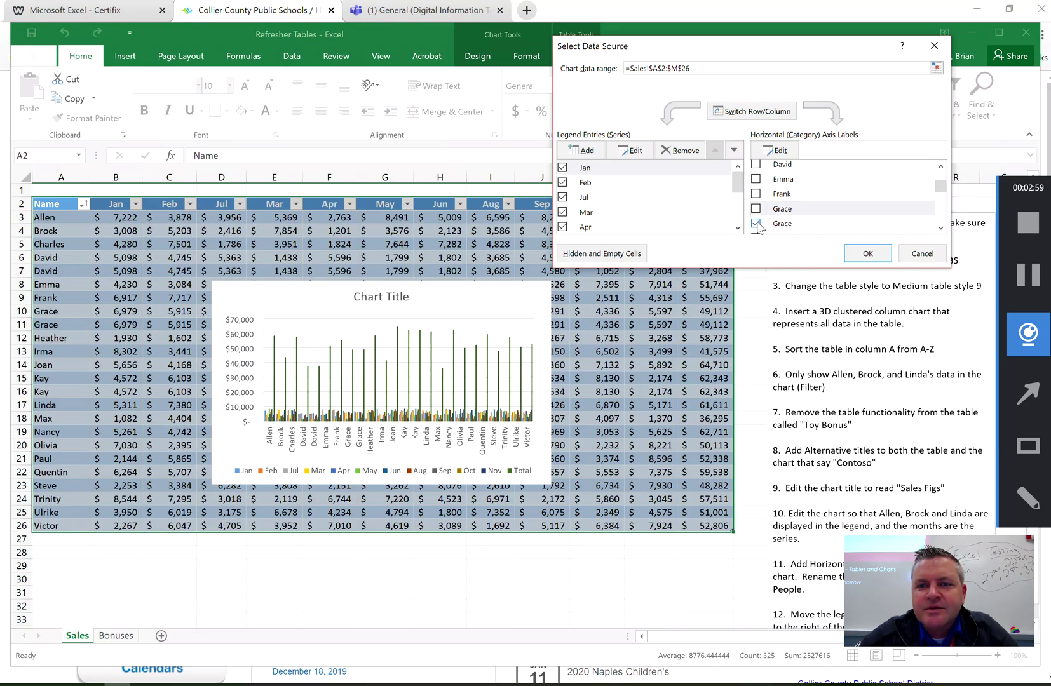
pyautogui.click(756, 223)
pyautogui.click(940, 207)
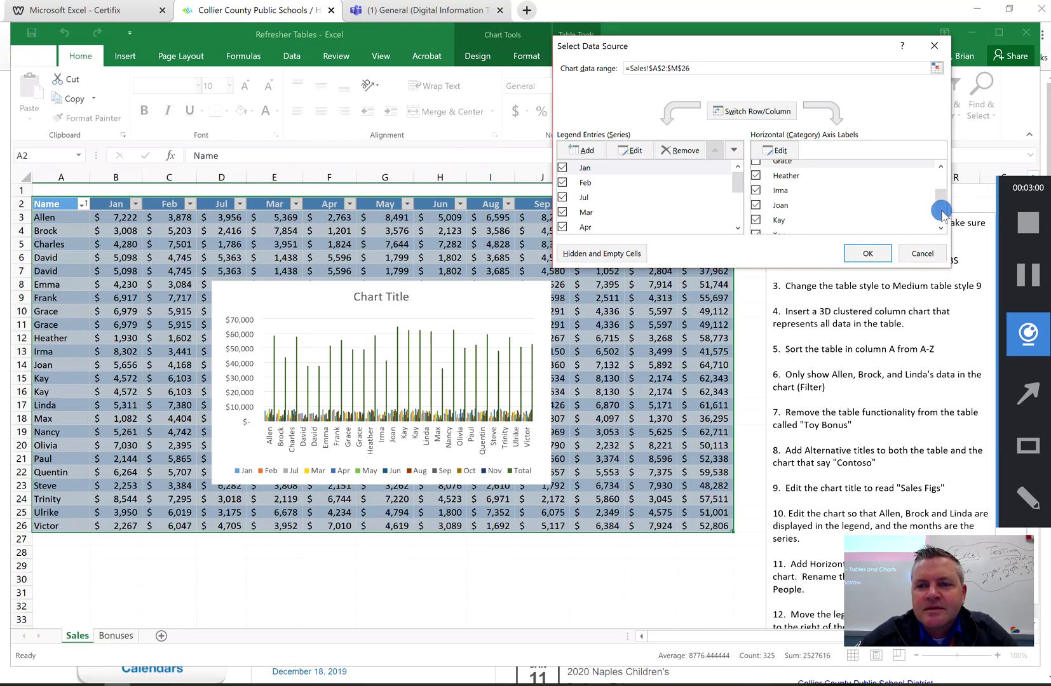
pyautogui.click(756, 176)
pyautogui.click(757, 190)
pyautogui.click(756, 205)
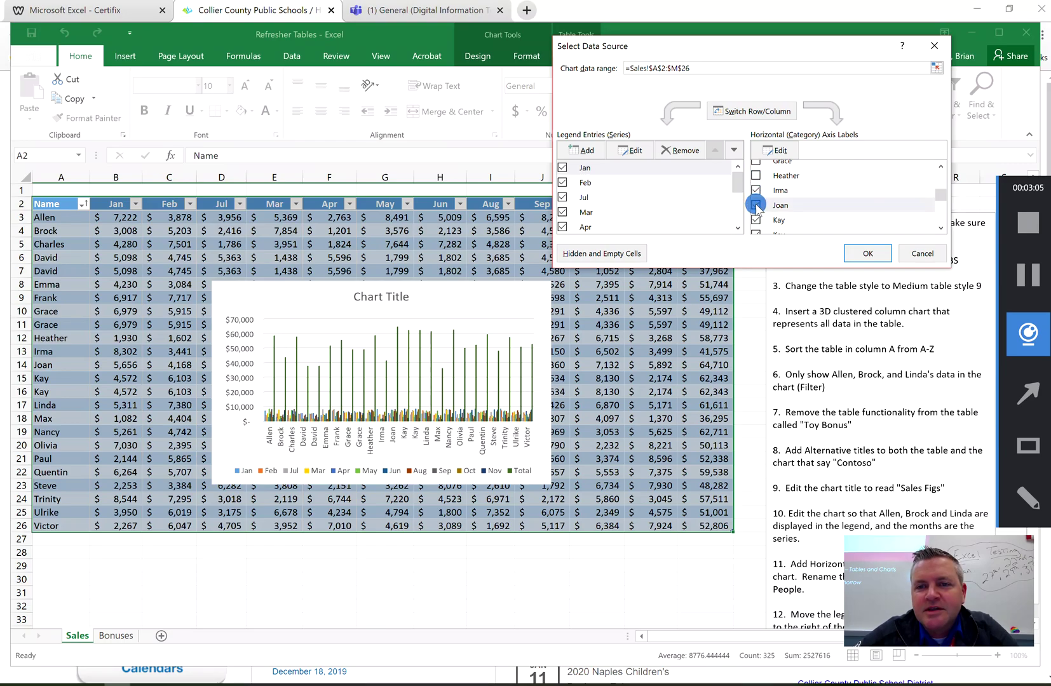
pyautogui.click(756, 191)
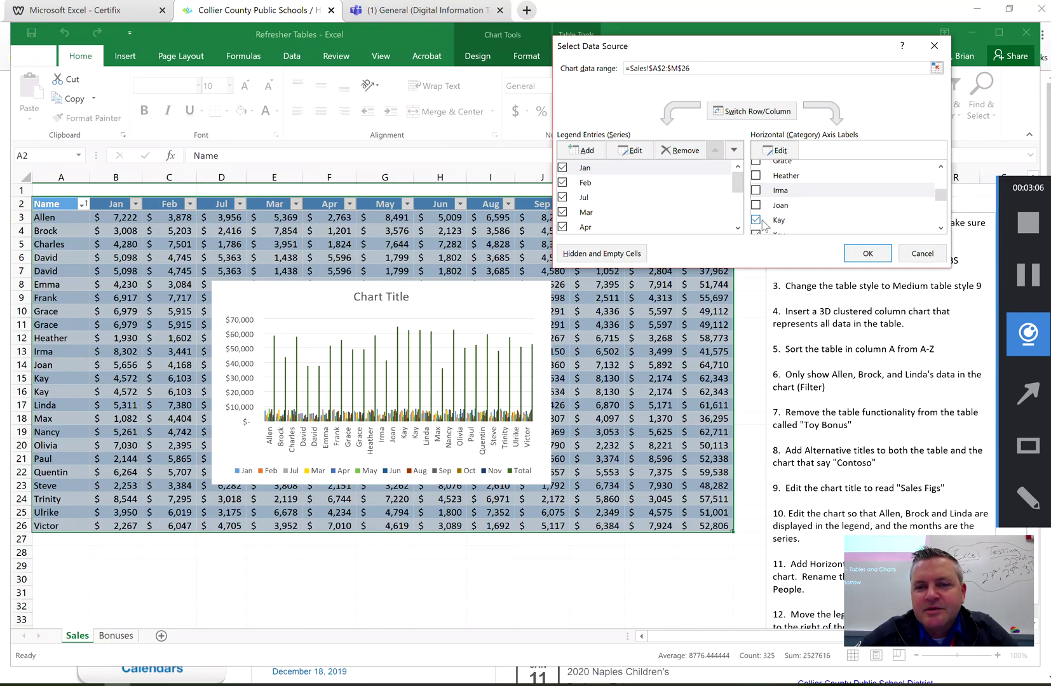
pyautogui.click(755, 220)
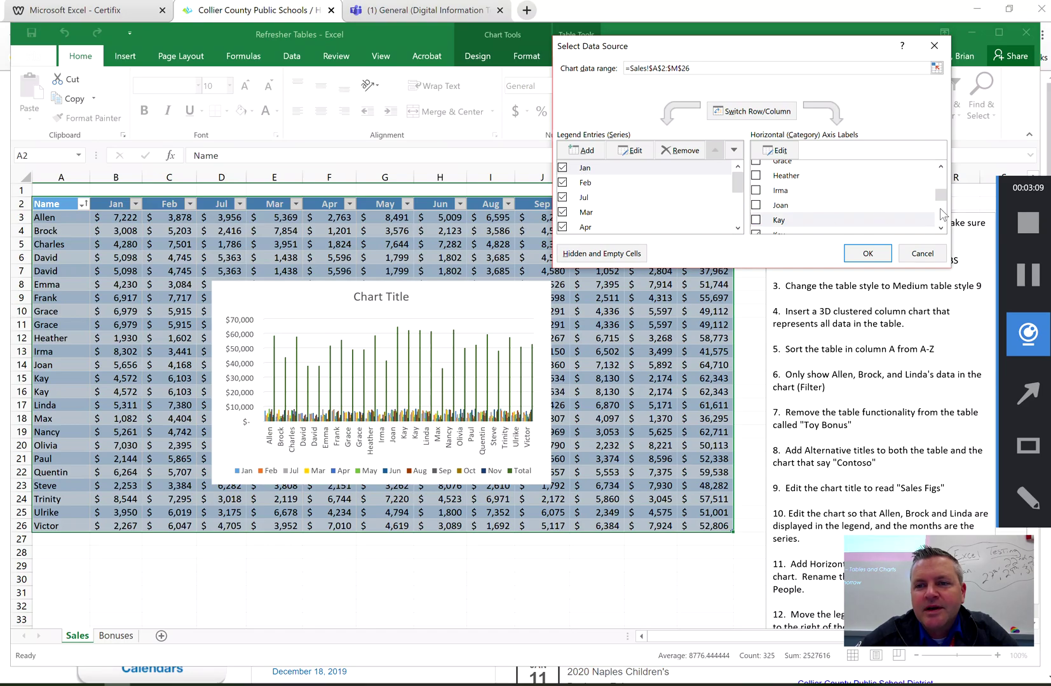
pyautogui.scroll(-1, 943, 213)
pyautogui.click(756, 172)
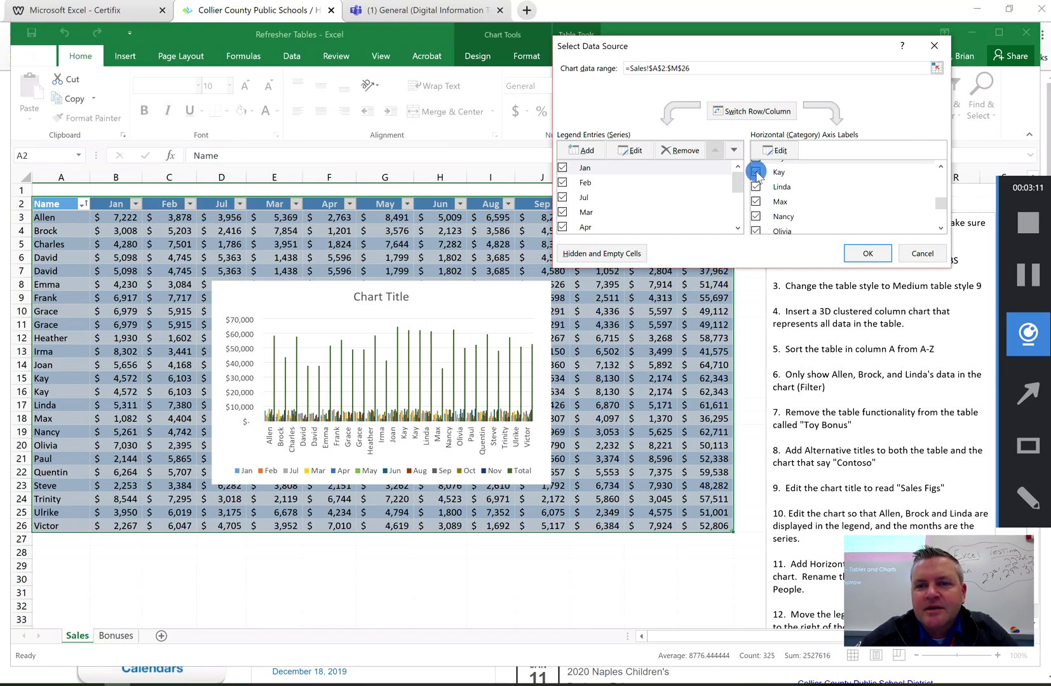
pyautogui.click(756, 201)
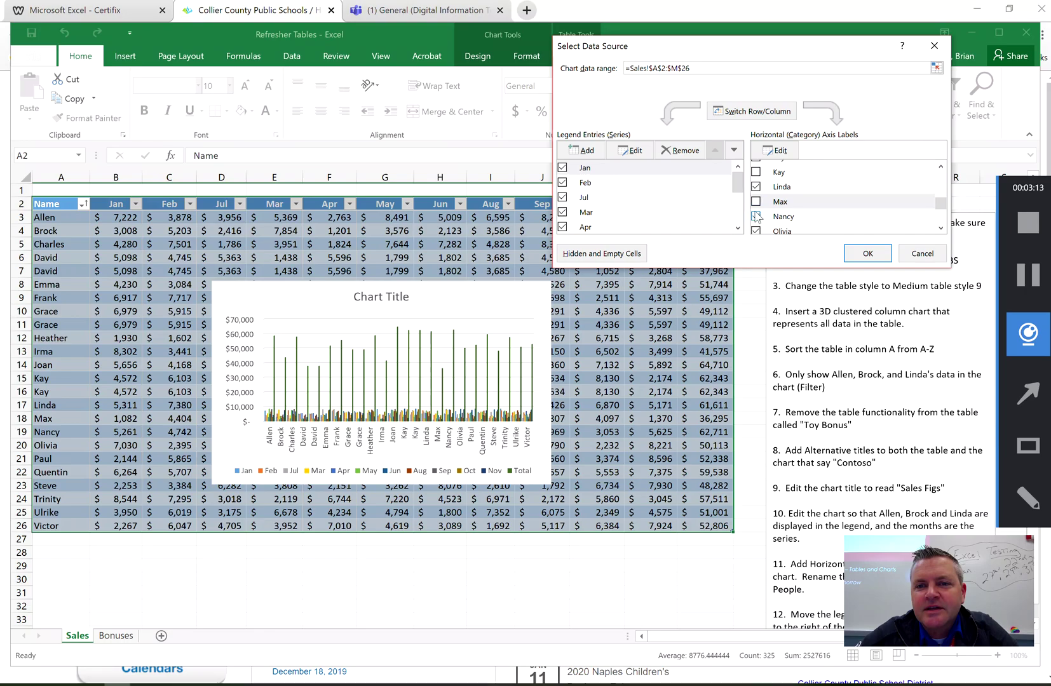
pyautogui.click(755, 217)
pyautogui.click(755, 231)
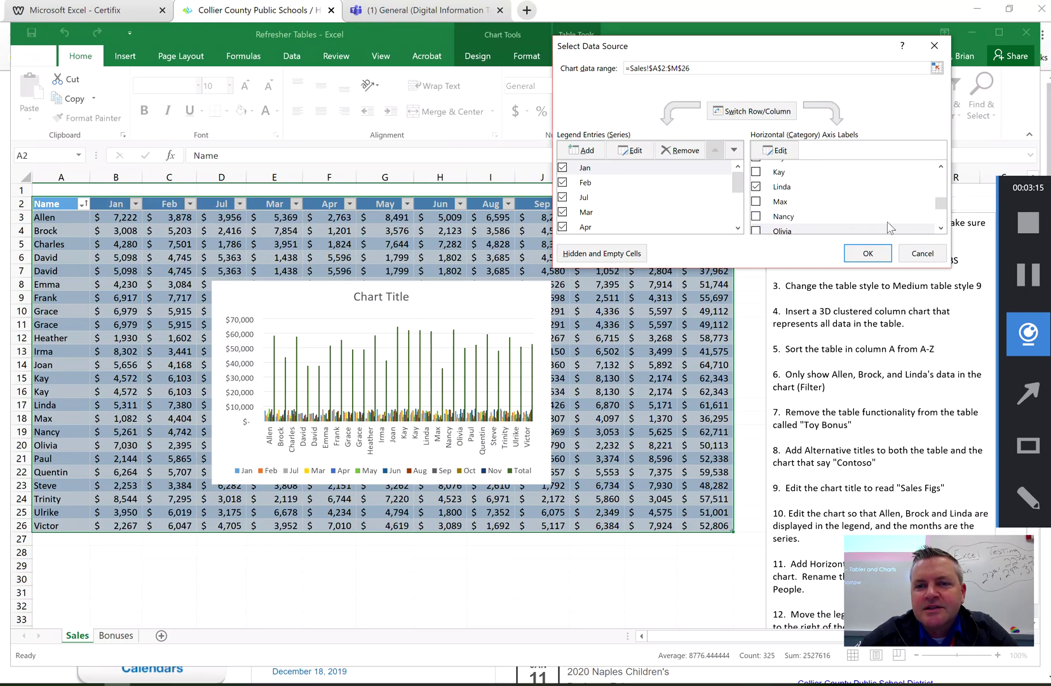
pyautogui.click(940, 216)
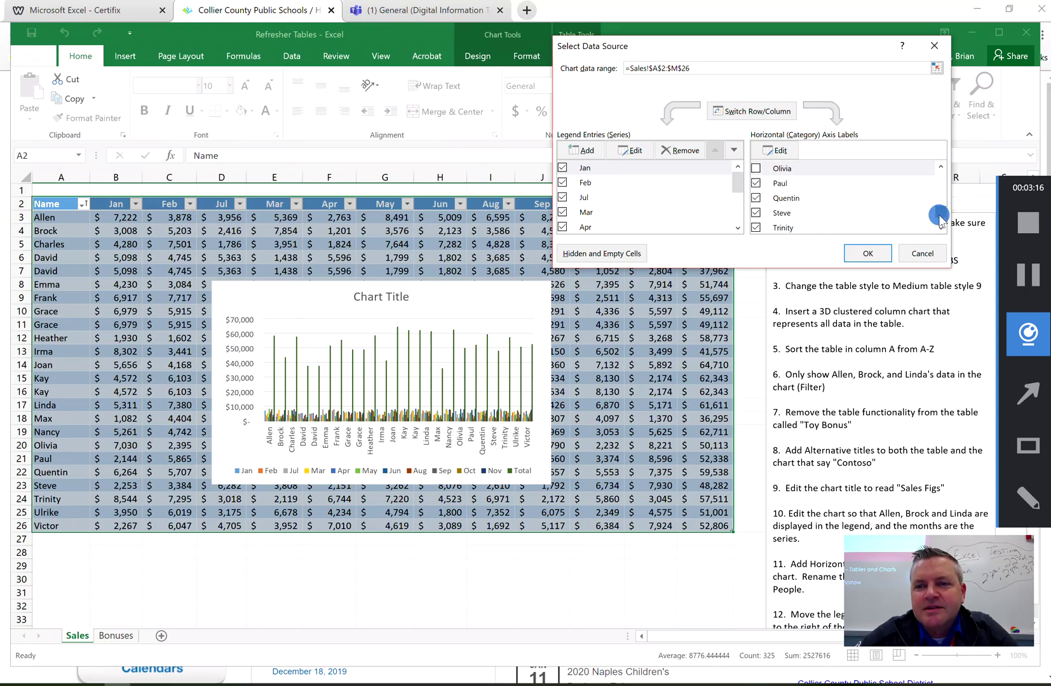
pyautogui.click(756, 183)
pyautogui.click(756, 198)
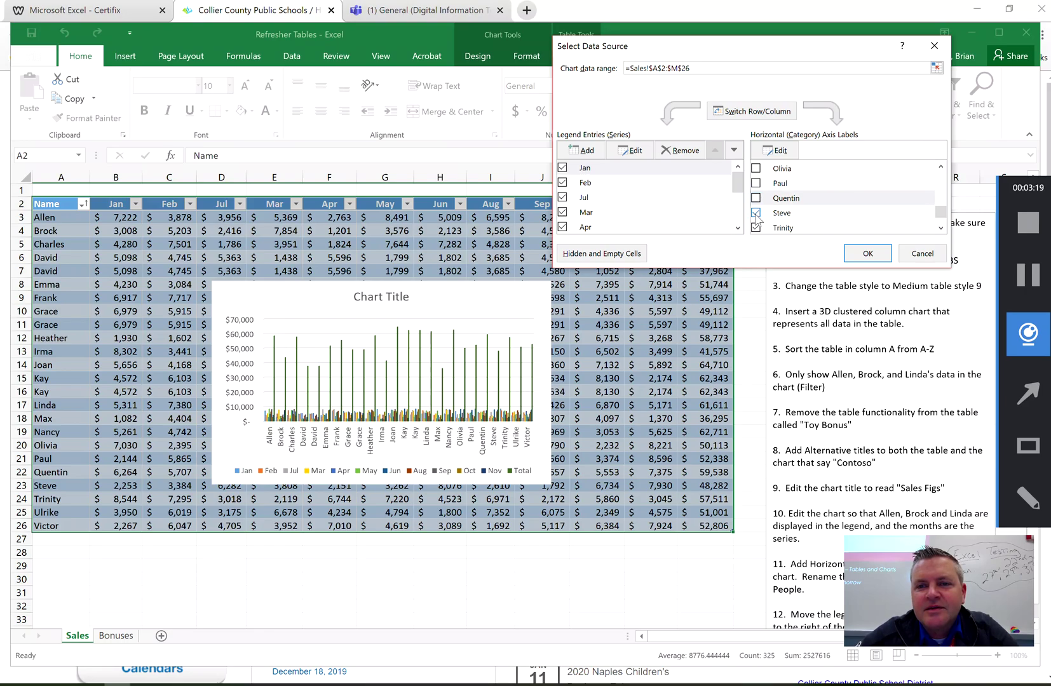
pyautogui.click(756, 213)
pyautogui.click(755, 227)
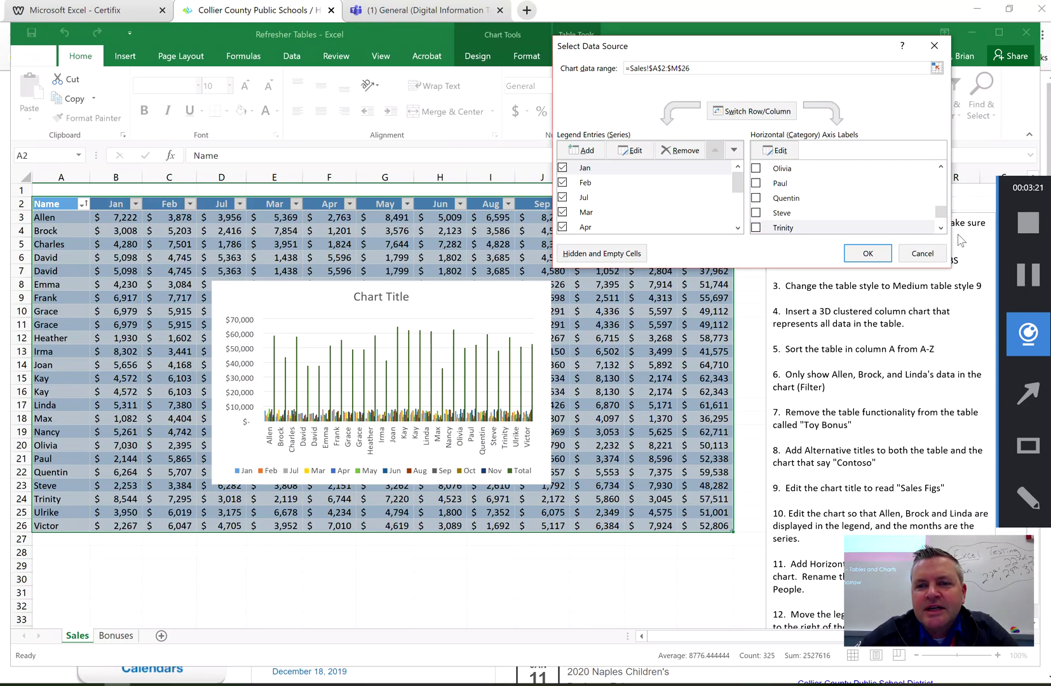
pyautogui.click(939, 222)
pyautogui.click(780, 210)
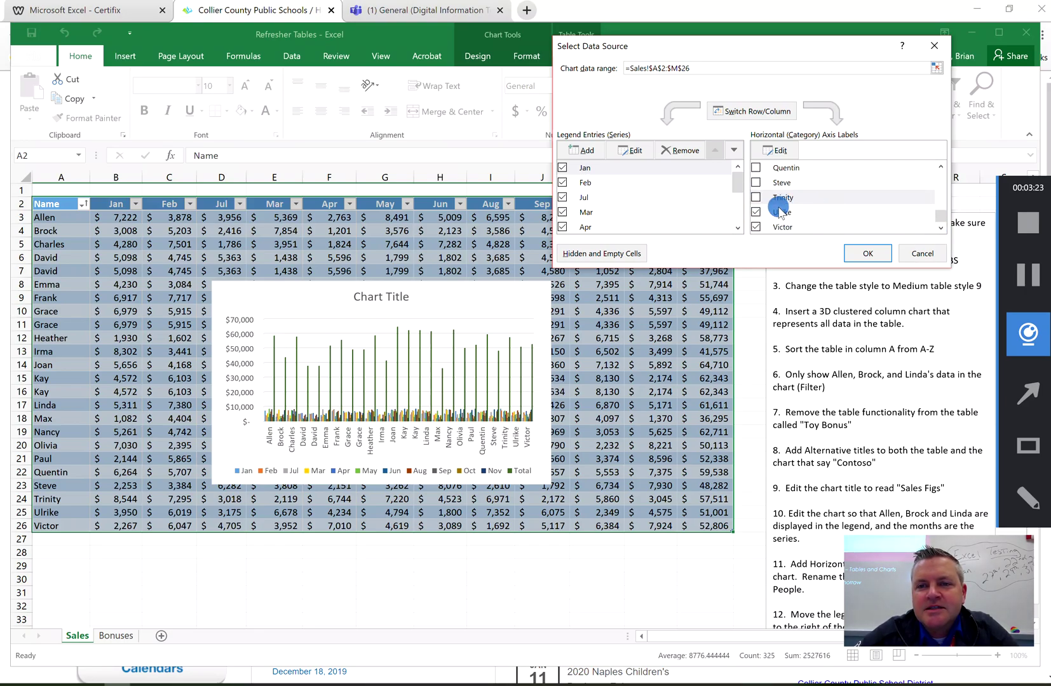
pyautogui.click(756, 212)
pyautogui.click(756, 227)
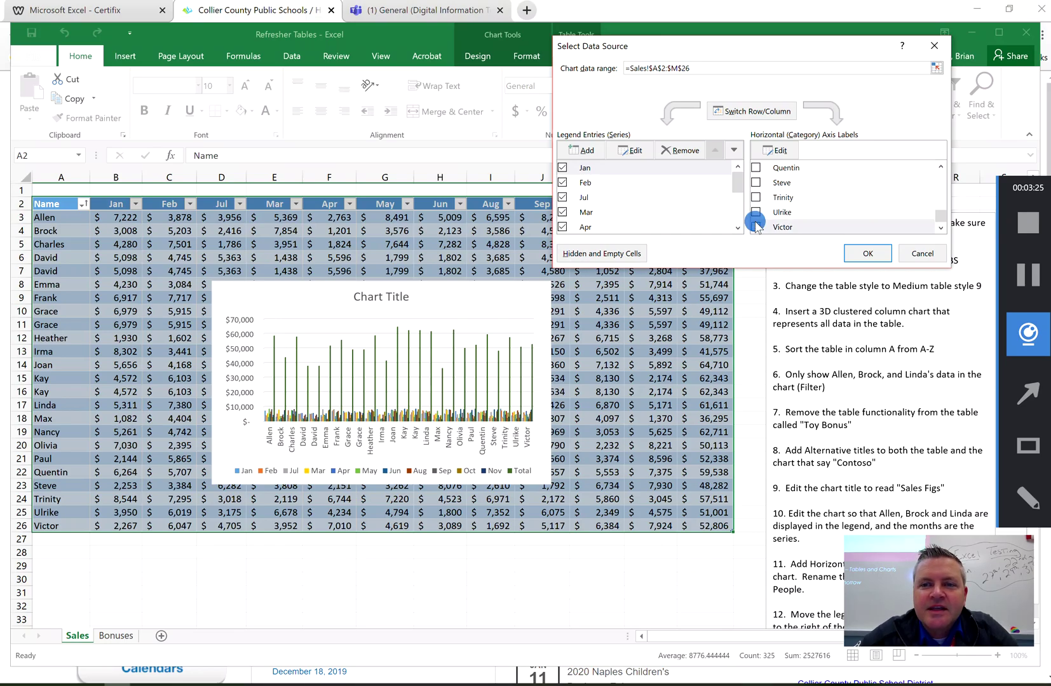
pyautogui.click(868, 254)
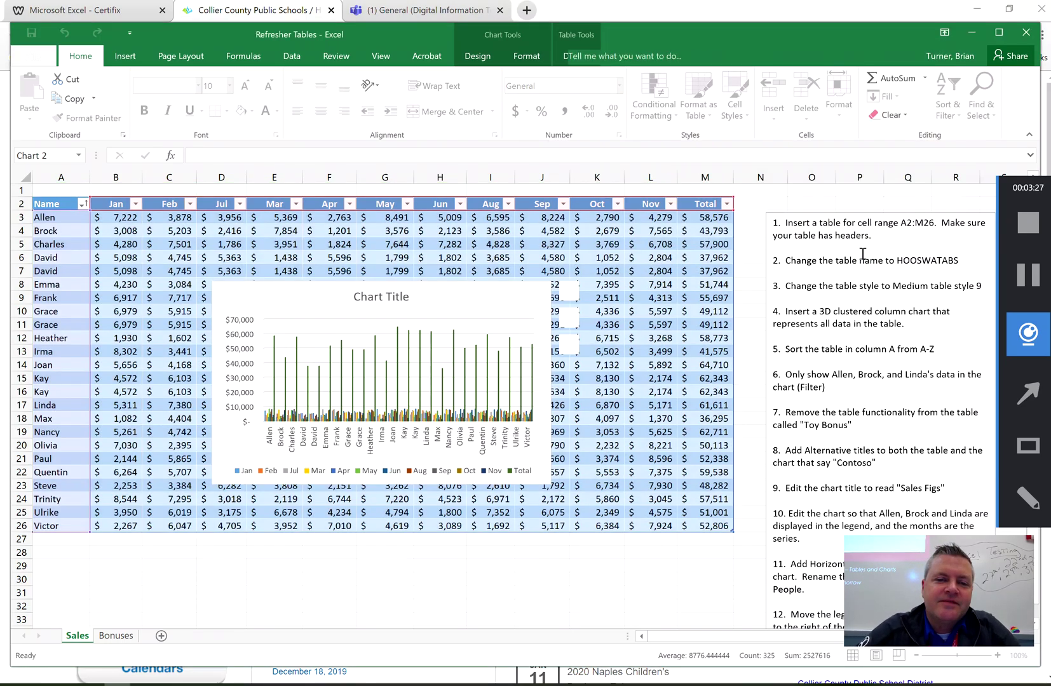
# Examine the chart's filter options for its series and categories.
pyautogui.click(566, 345)
pyautogui.click(568, 346)
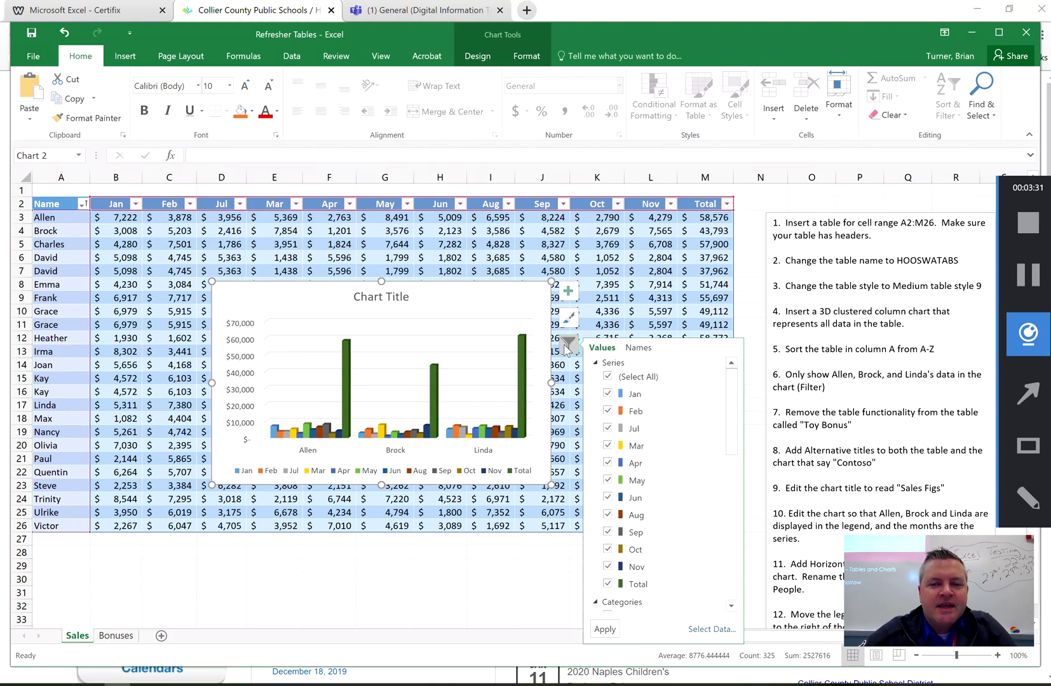
pyautogui.moveTo(731, 437)
pyautogui.mouseDown()
pyautogui.moveTo(725, 589)
pyautogui.moveTo(732, 422)
pyautogui.mouseUp()
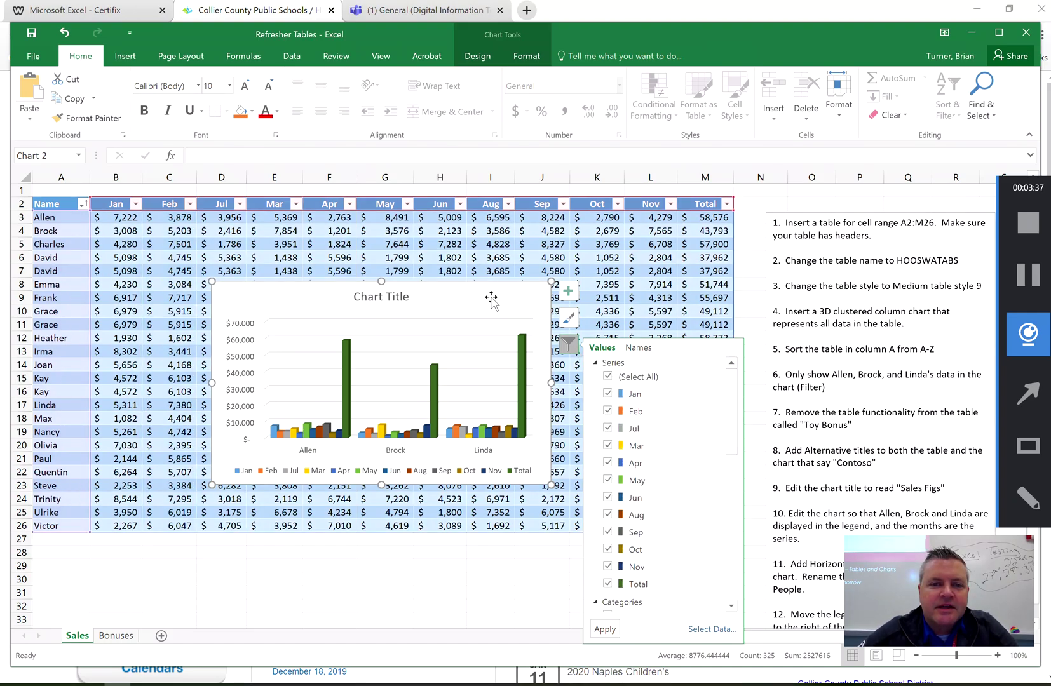
pyautogui.click(490, 296)
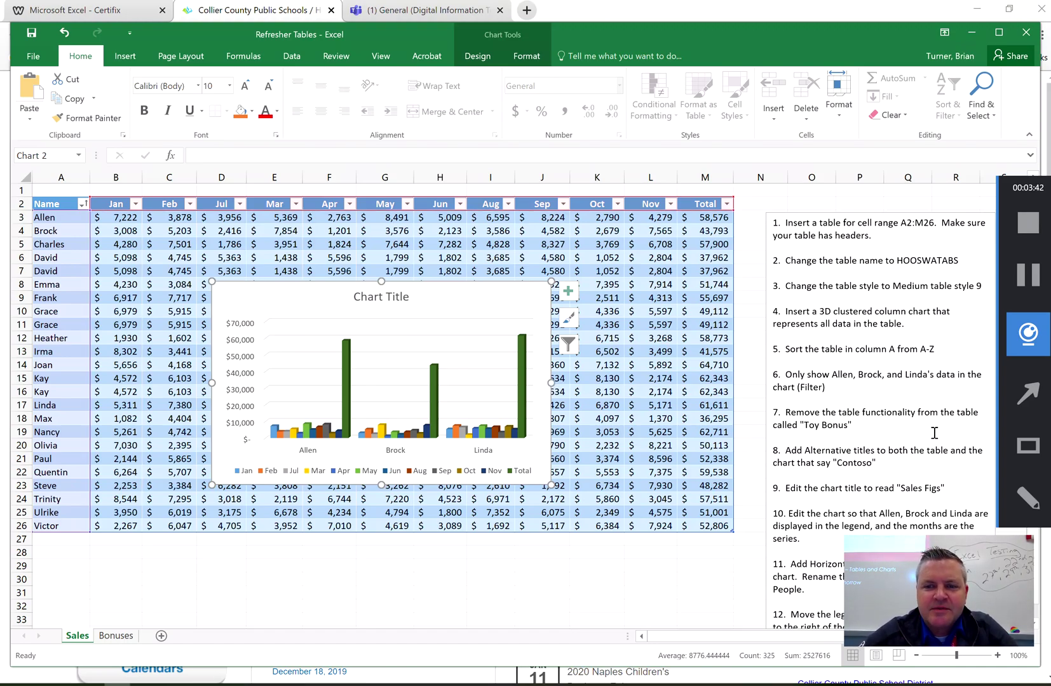
# Go to the ToyBonus table on the Bonuses sheet and convert it to a normal range.
pyautogui.click(638, 285)
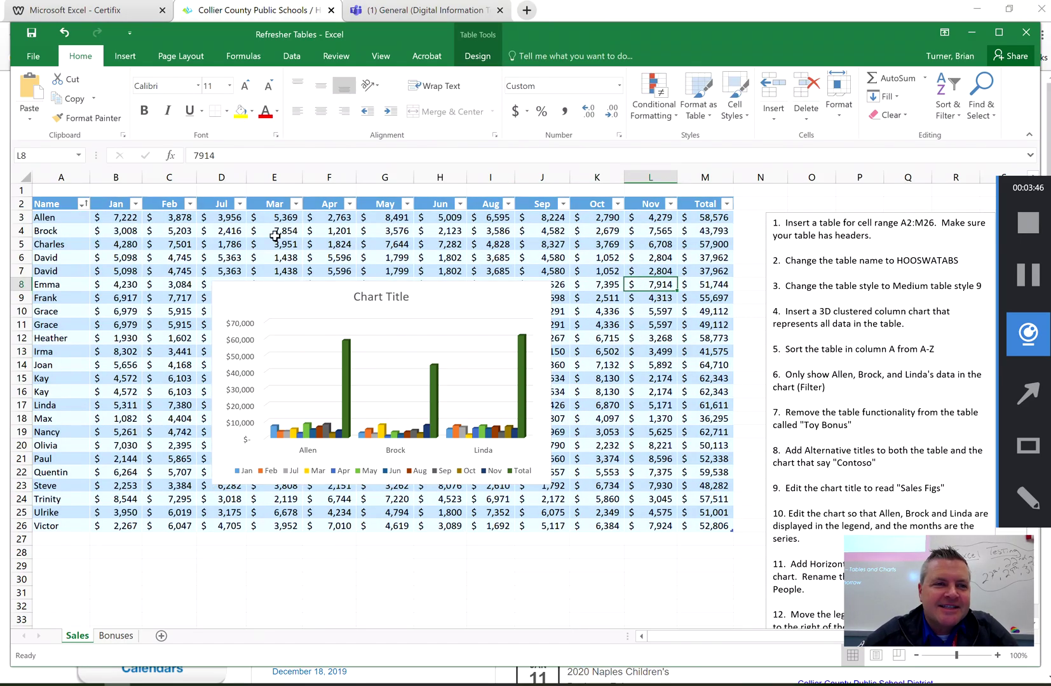
pyautogui.click(159, 231)
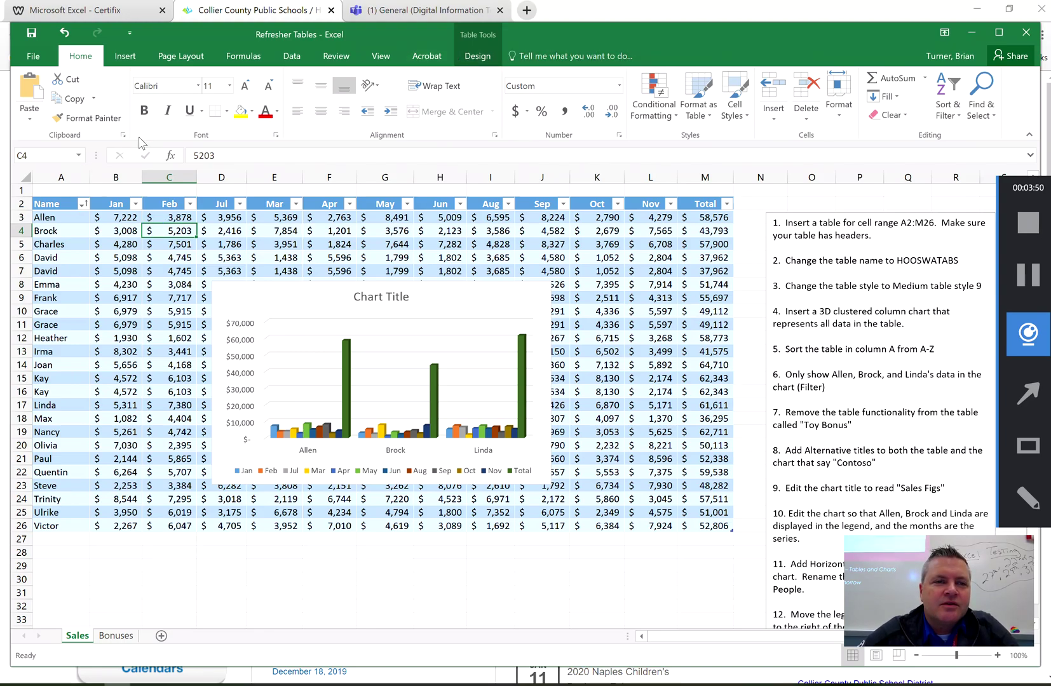
pyautogui.click(78, 156)
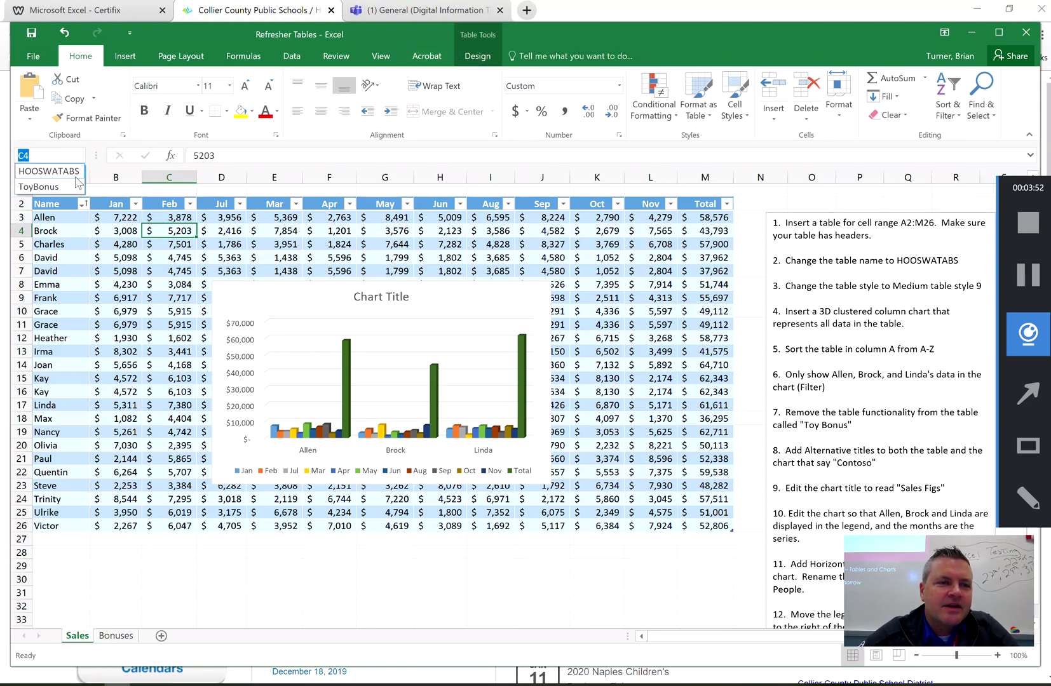
pyautogui.click(74, 189)
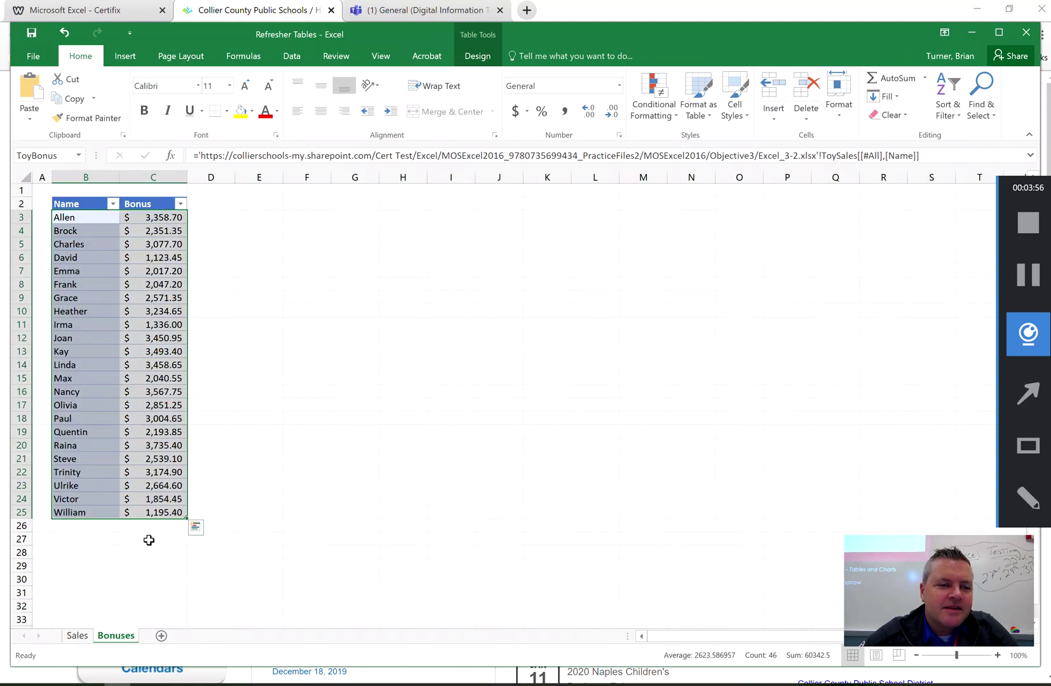
pyautogui.click(81, 284)
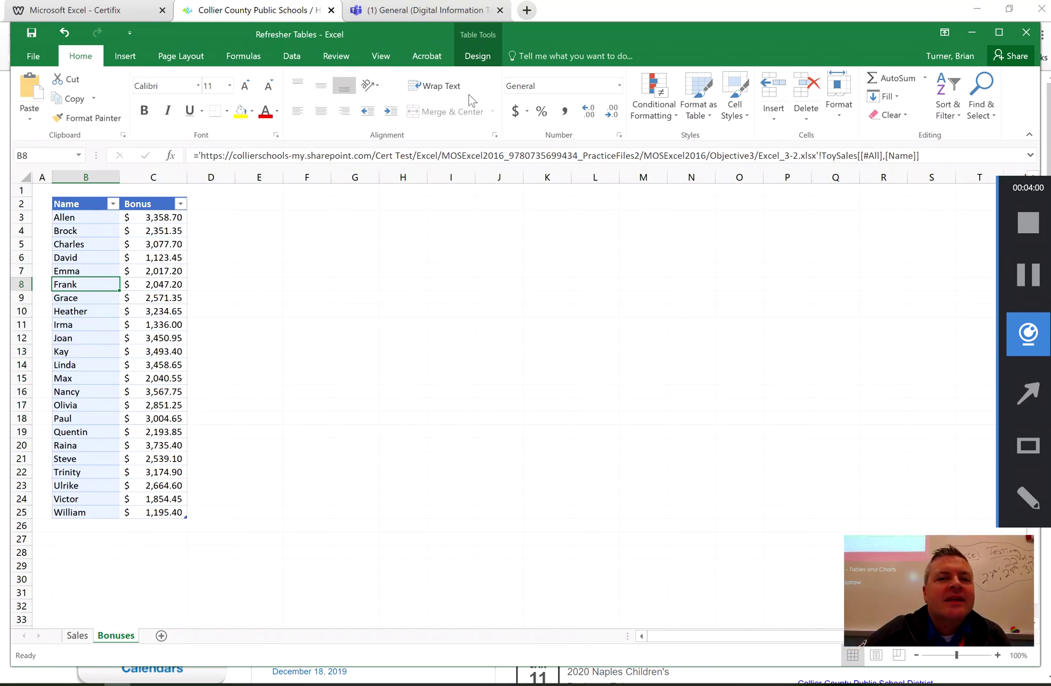
pyautogui.click(478, 57)
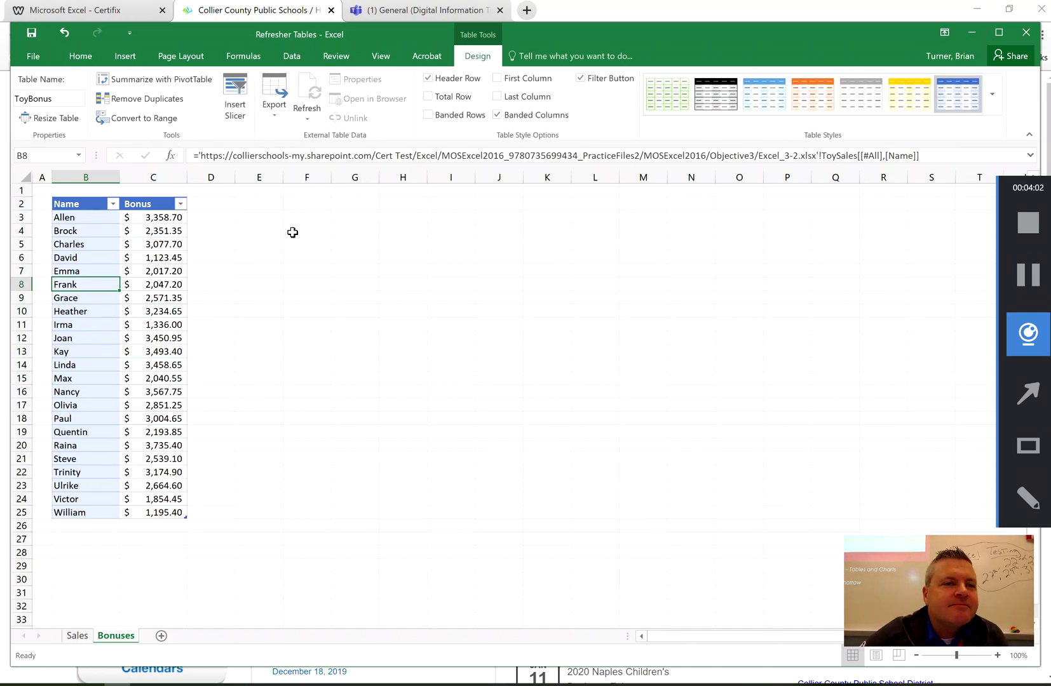
pyautogui.click(170, 121)
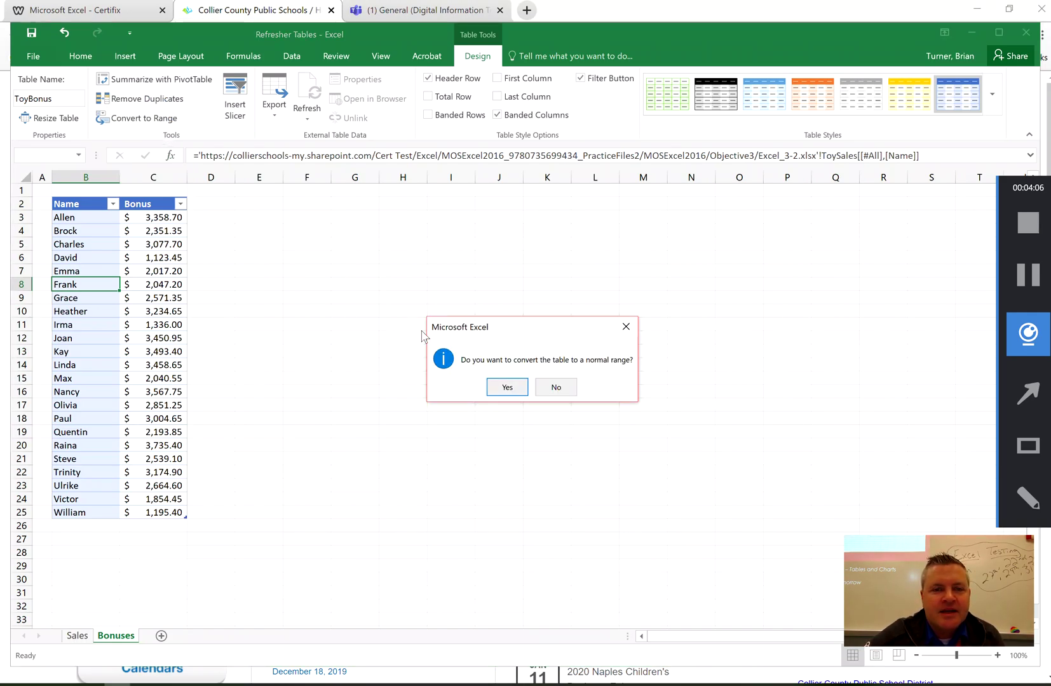
pyautogui.click(502, 389)
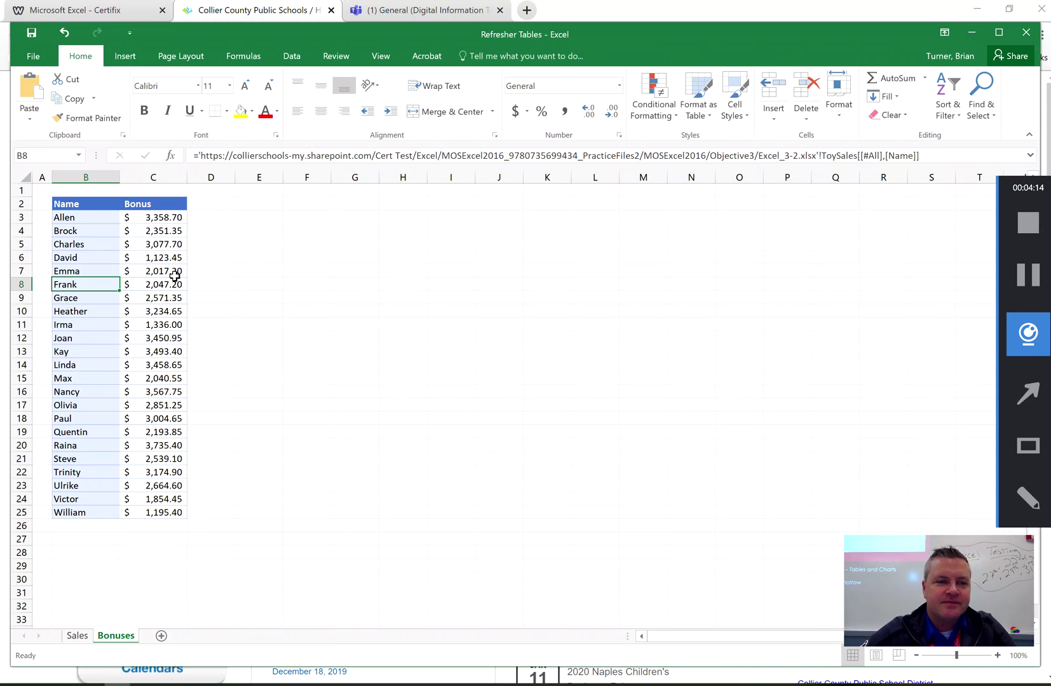
# Move the Sales sheet's chart below the table, starting at about row 28.
pyautogui.click(82, 639)
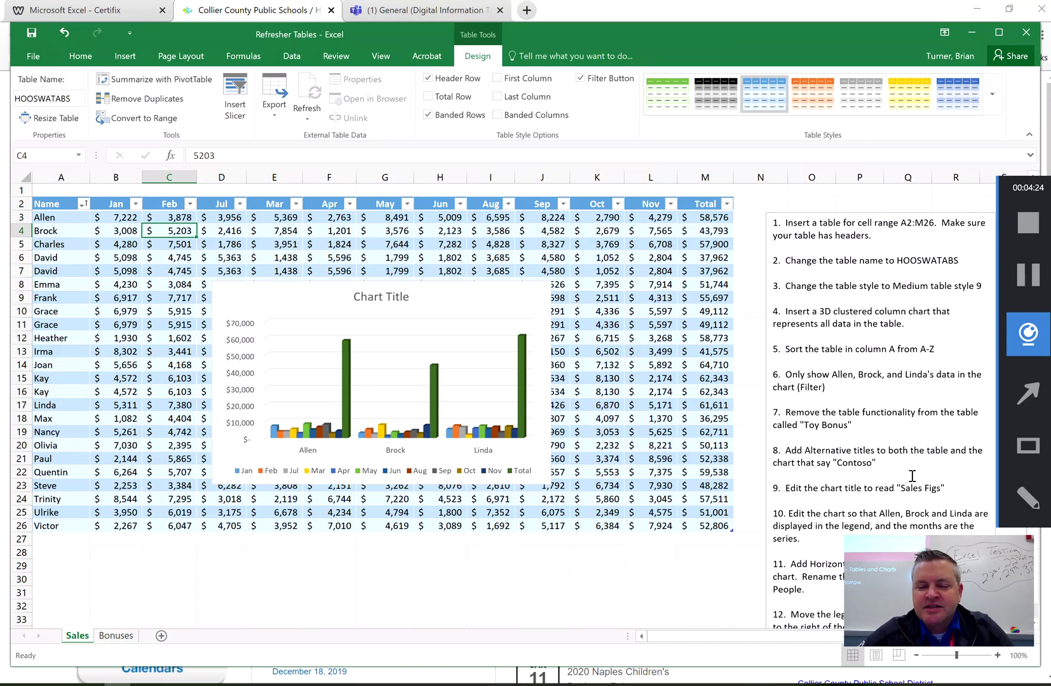
pyautogui.click(483, 296)
pyautogui.moveTo(483, 296); pyautogui.dragTo(511, 561)
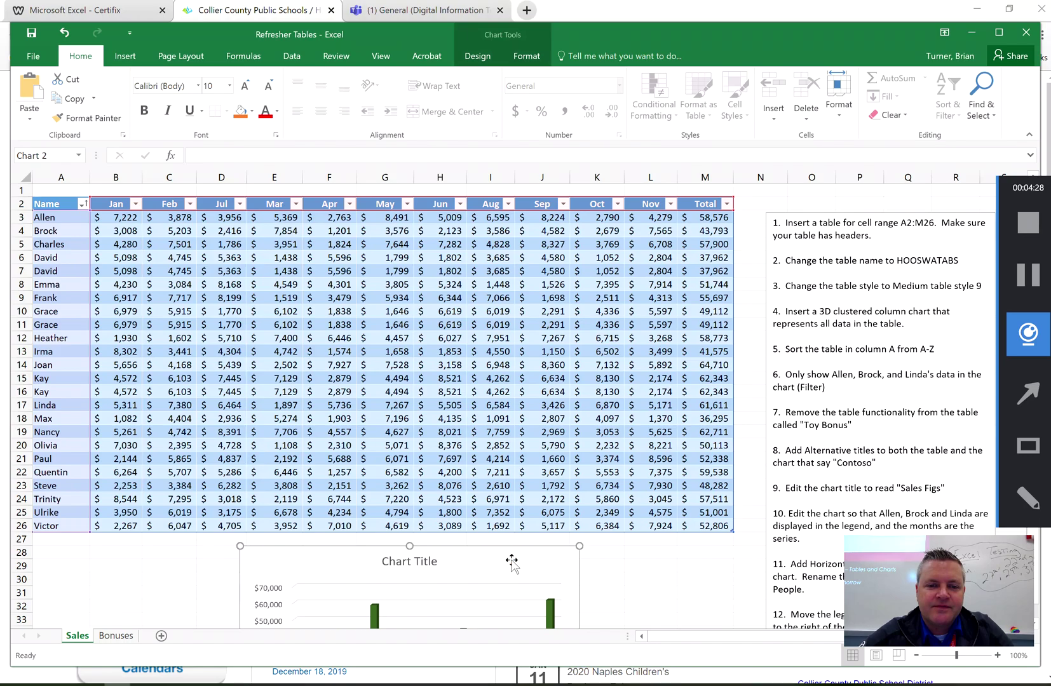
# Add the alternative text title "Conotos" to the sales table.
pyautogui.click(476, 377)
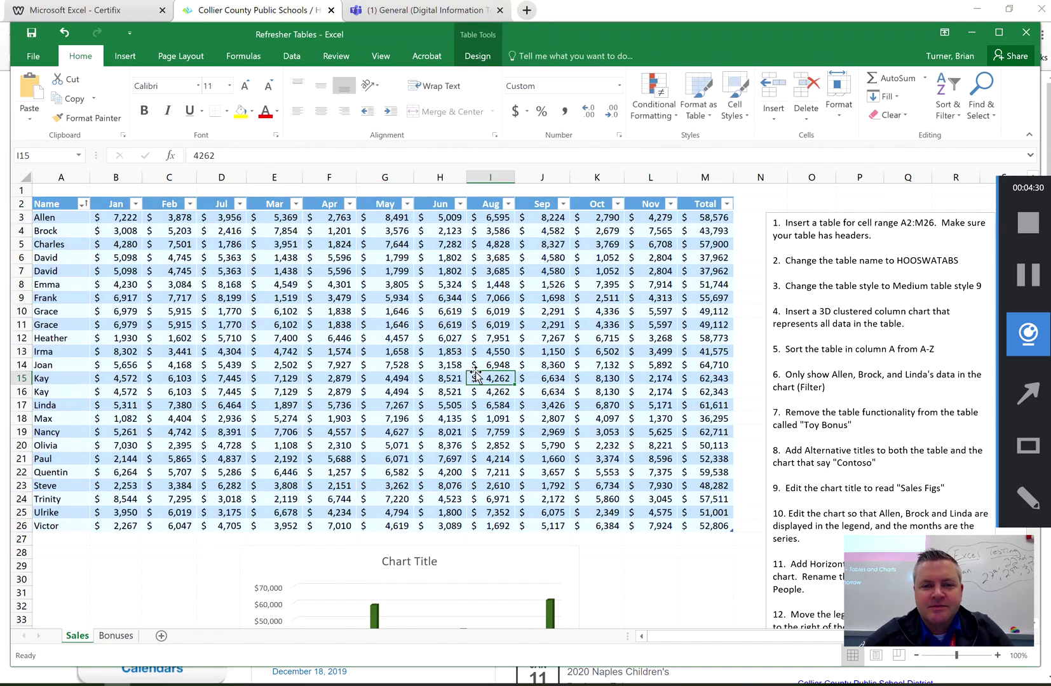
pyautogui.rightClick(481, 365)
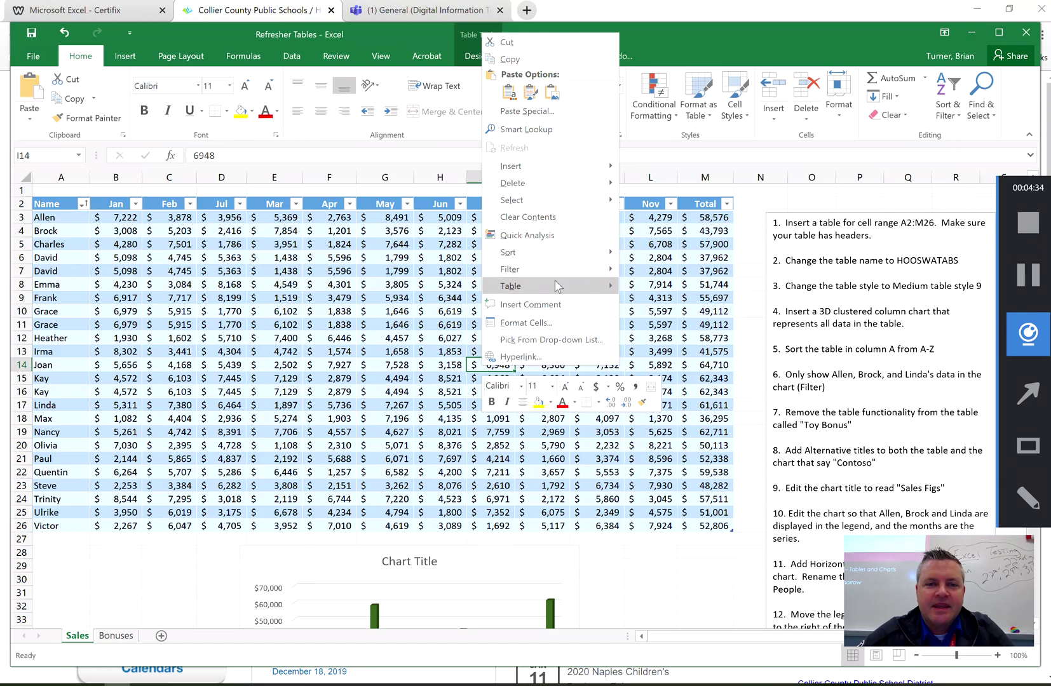
pyautogui.moveTo(554, 285)
pyautogui.click(687, 326)
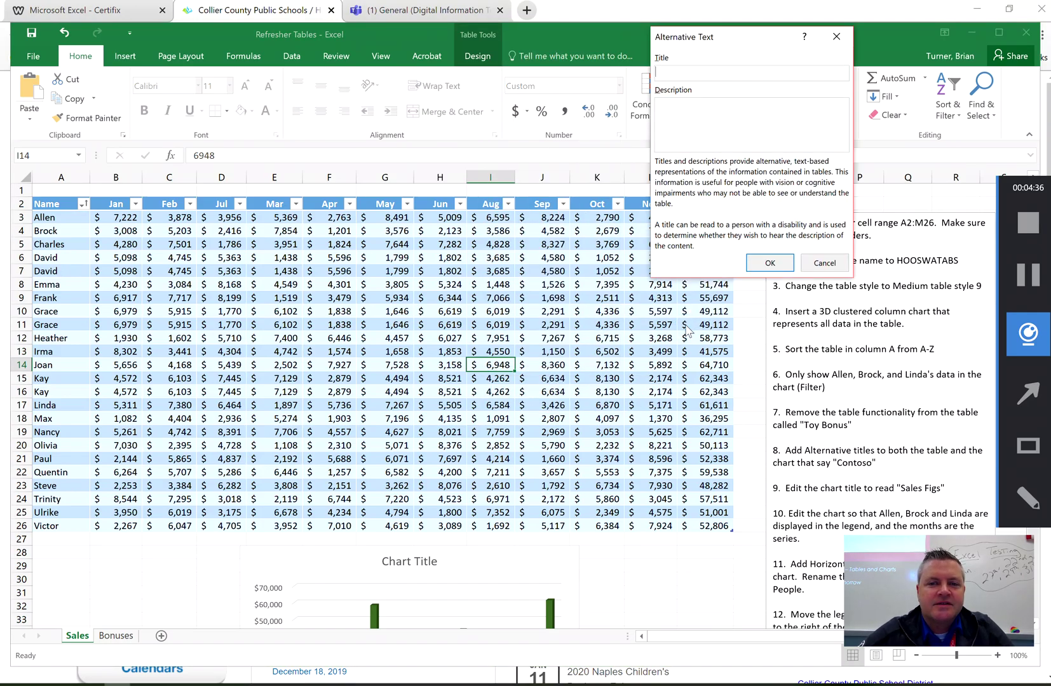
pyautogui.moveTo(740, 37); pyautogui.dragTo(488, 63)
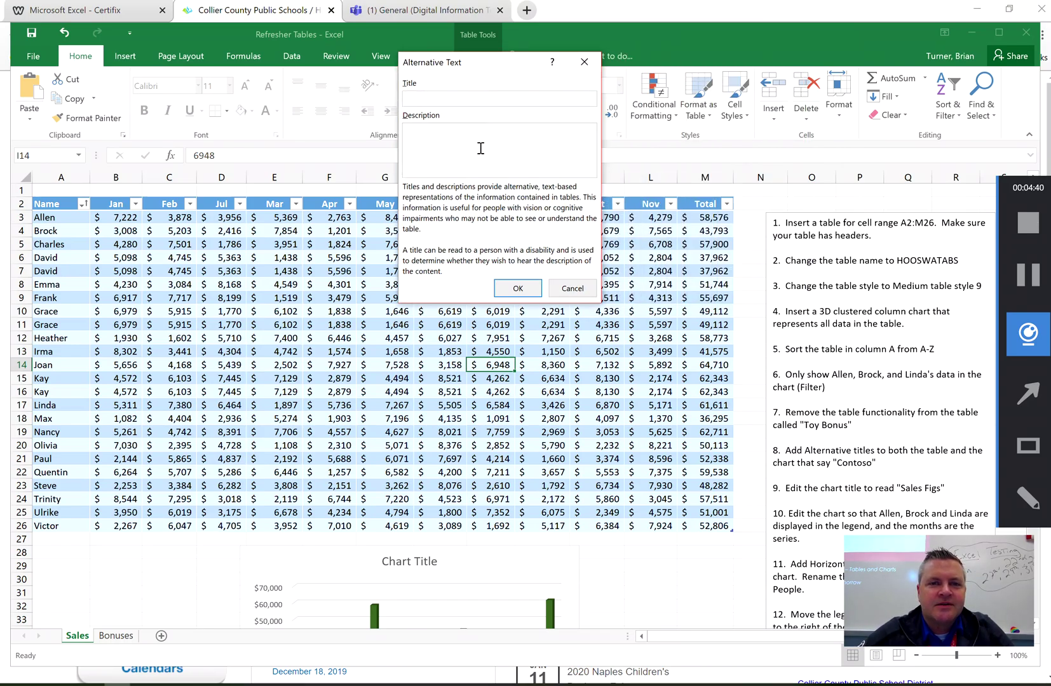
pyautogui.click(490, 104)
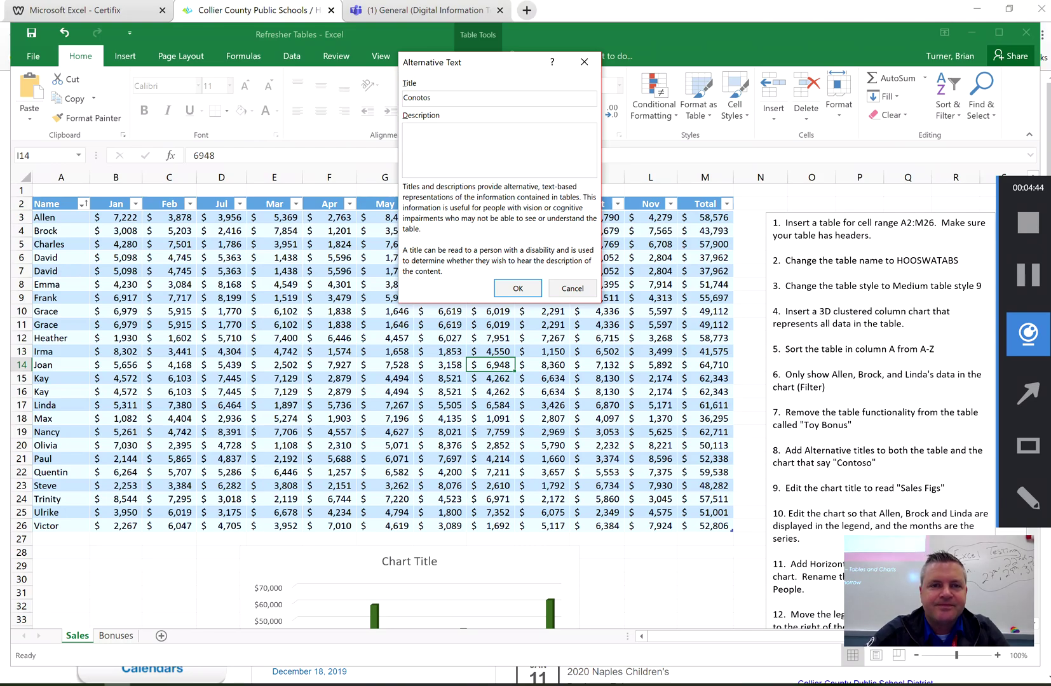
pyautogui.click(530, 290)
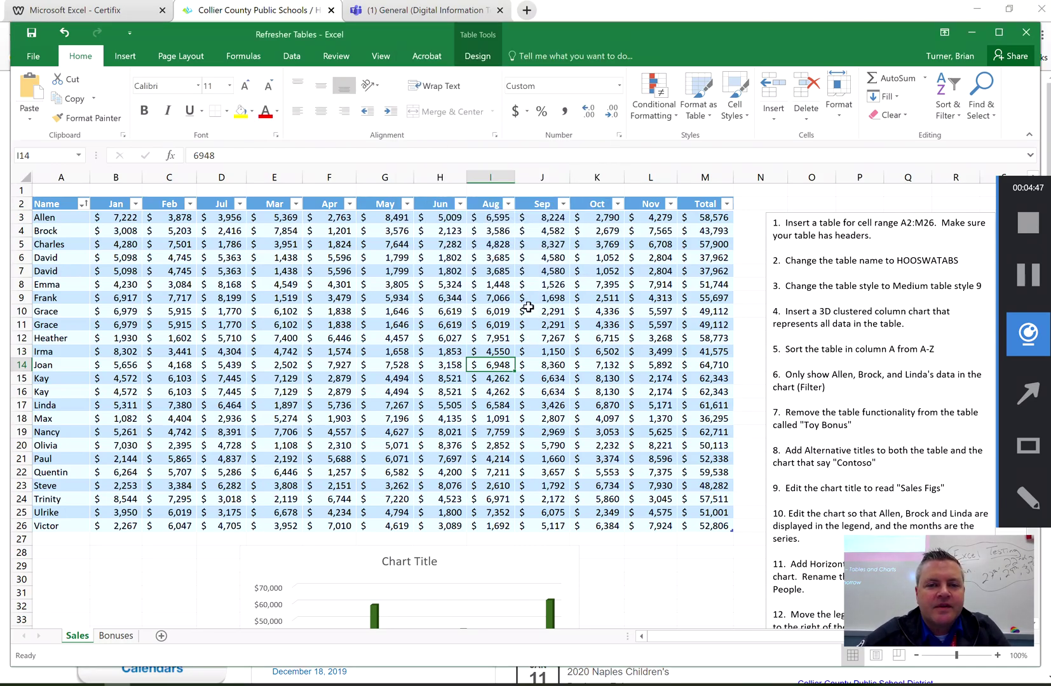
# Set the chart's alternative text title to "Contoso" and close the chart area formatting options.
pyautogui.rightClick(464, 570)
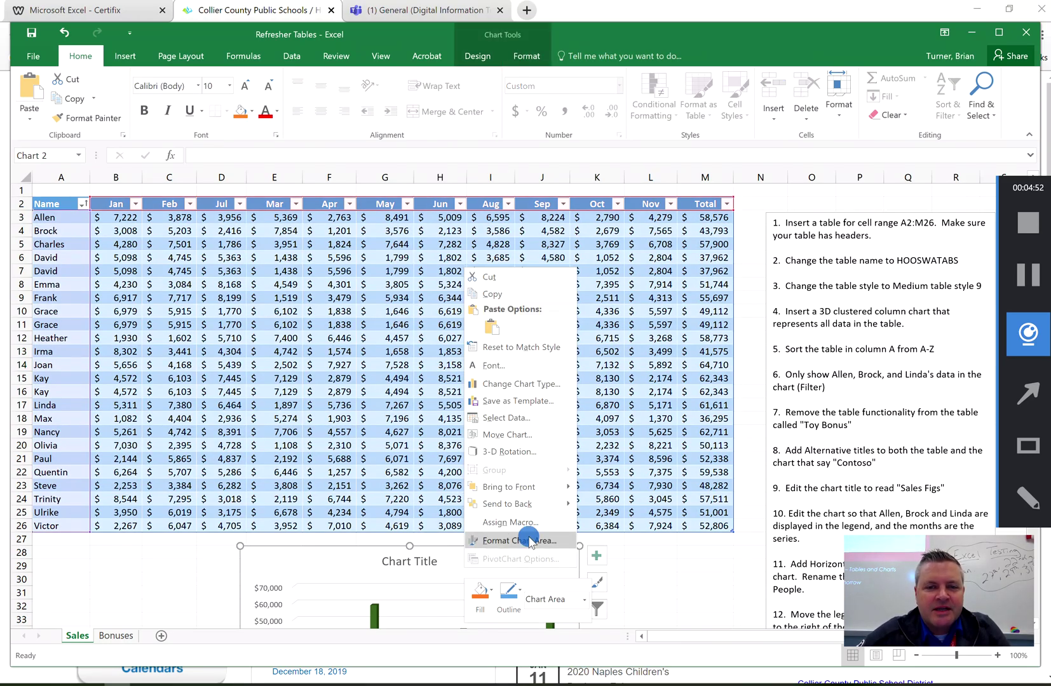
pyautogui.click(531, 541)
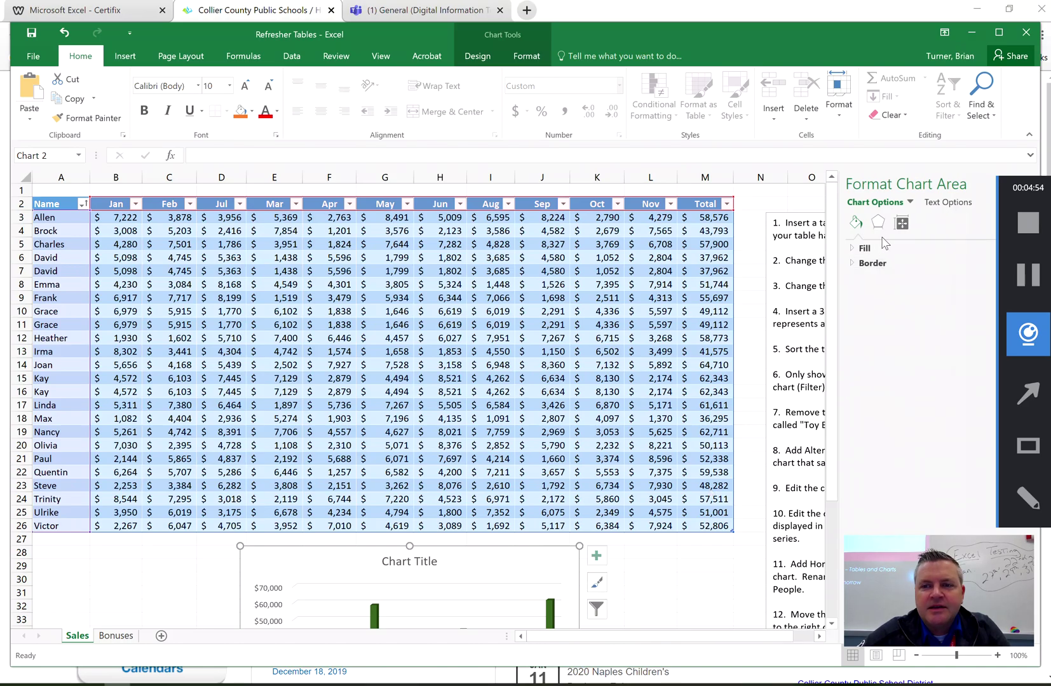
pyautogui.click(903, 222)
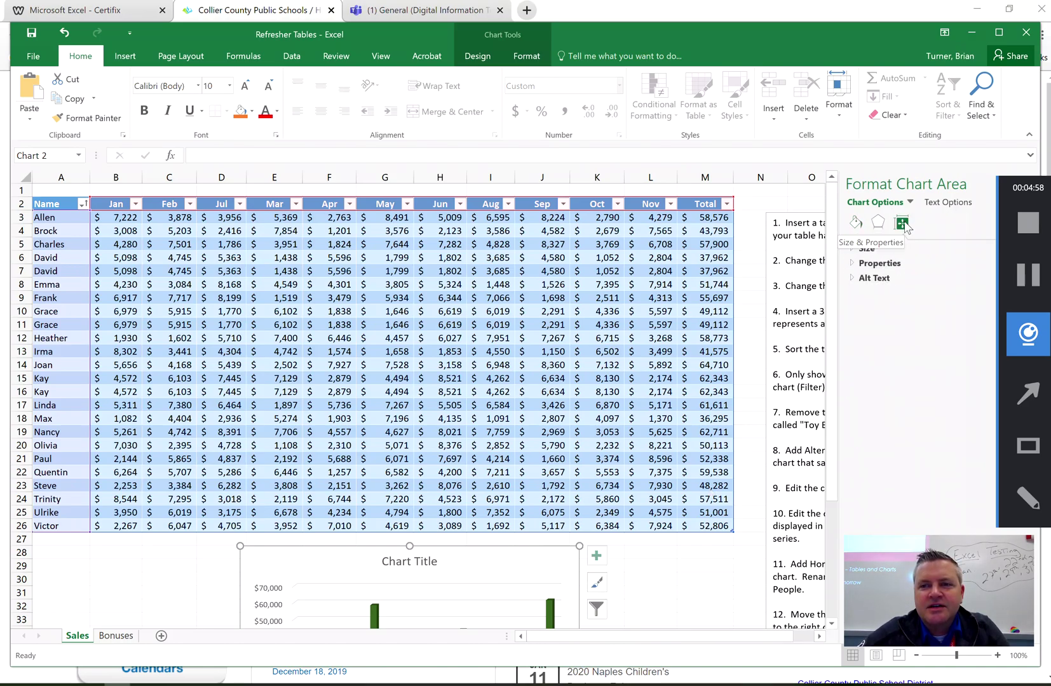
pyautogui.click(874, 277)
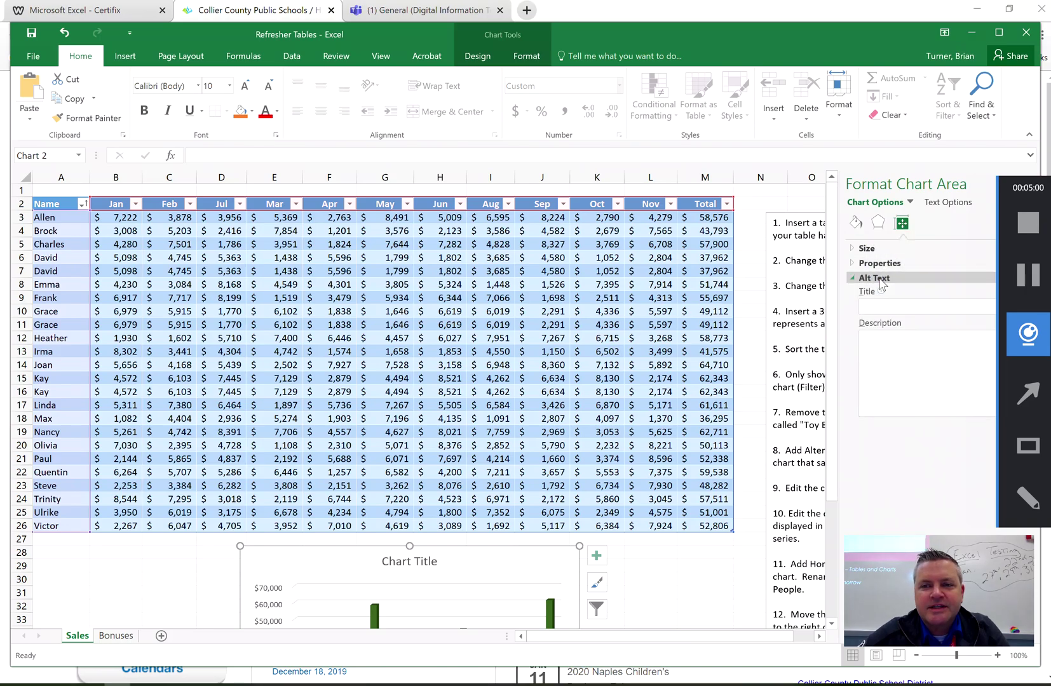
pyautogui.click(886, 307)
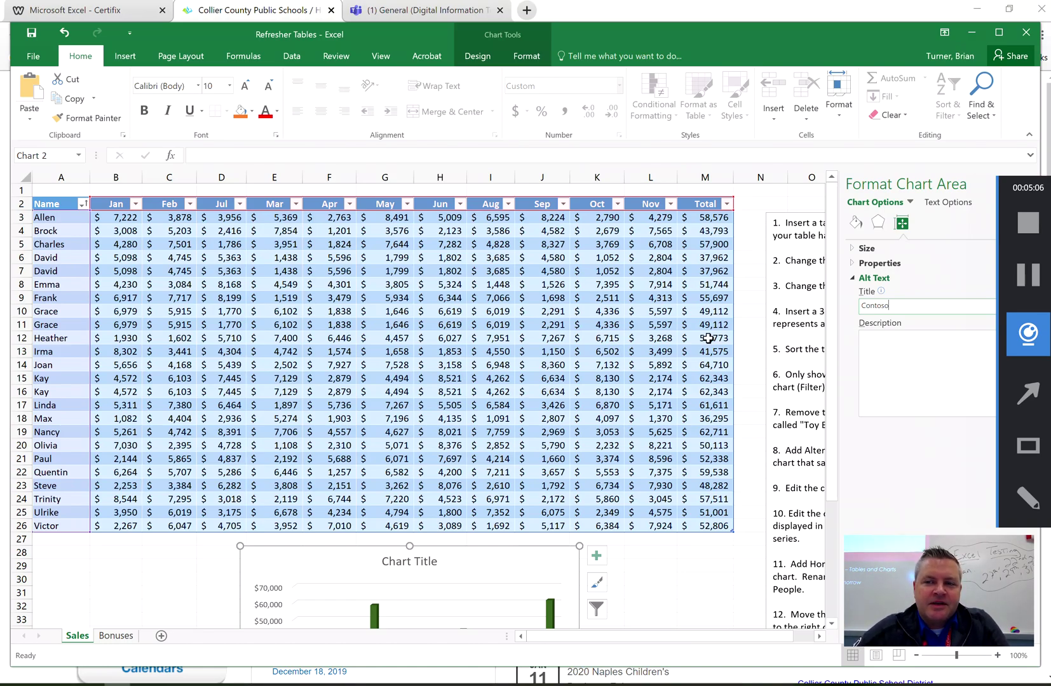
pyautogui.click(814, 45)
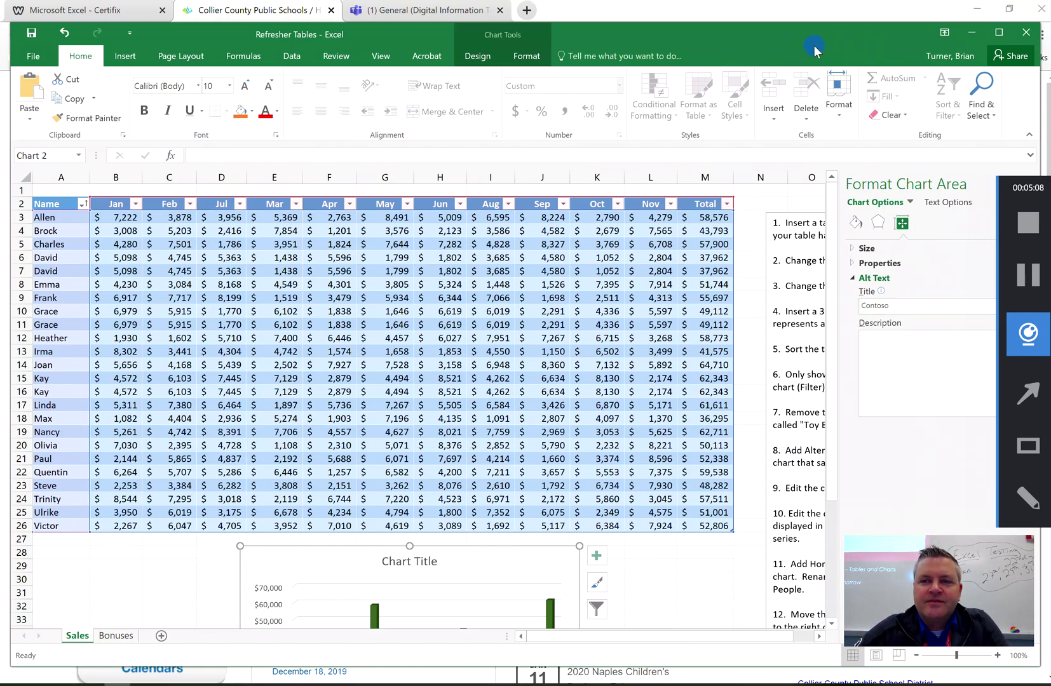
pyautogui.moveTo(803, 45); pyautogui.dragTo(755, 52)
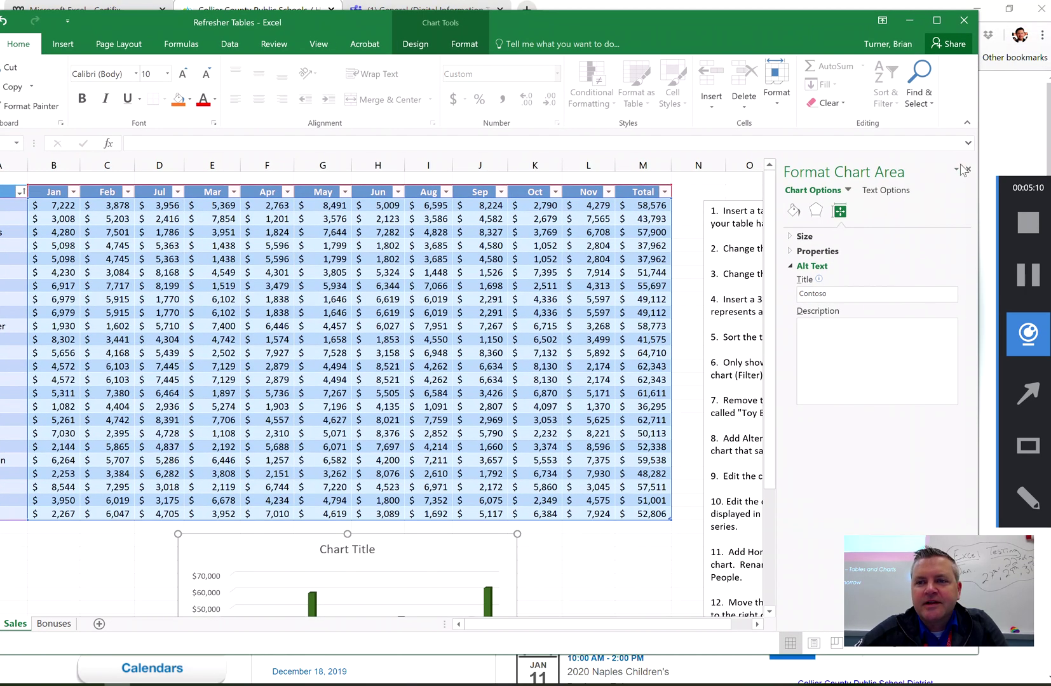
pyautogui.click(969, 171)
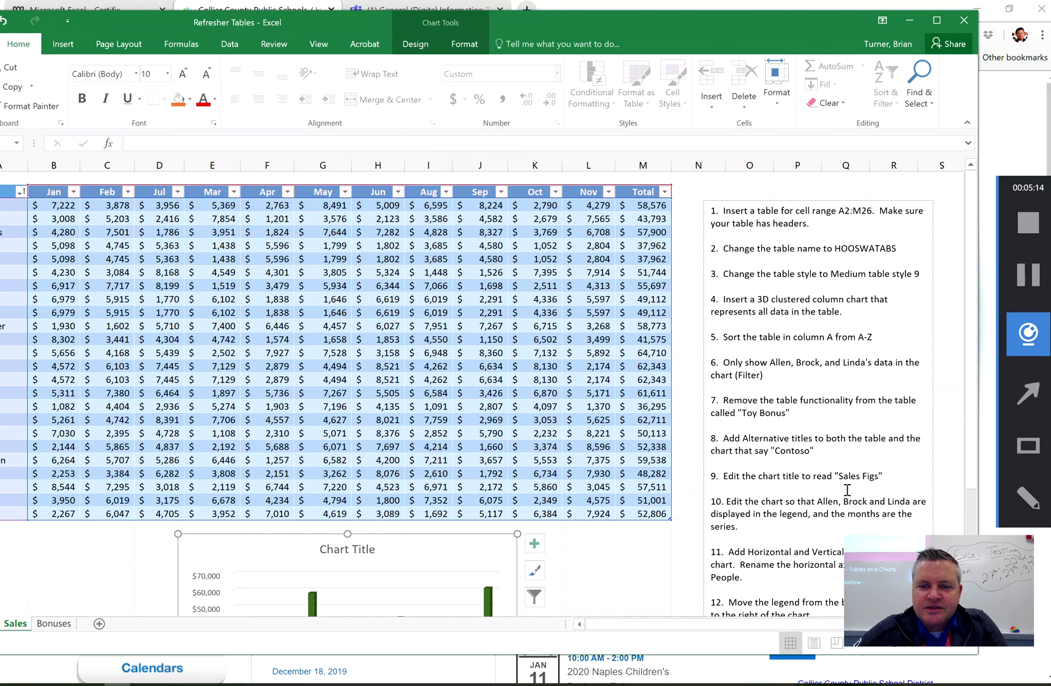
# Change the chart title to "Sales Figs".
pyautogui.click(366, 551)
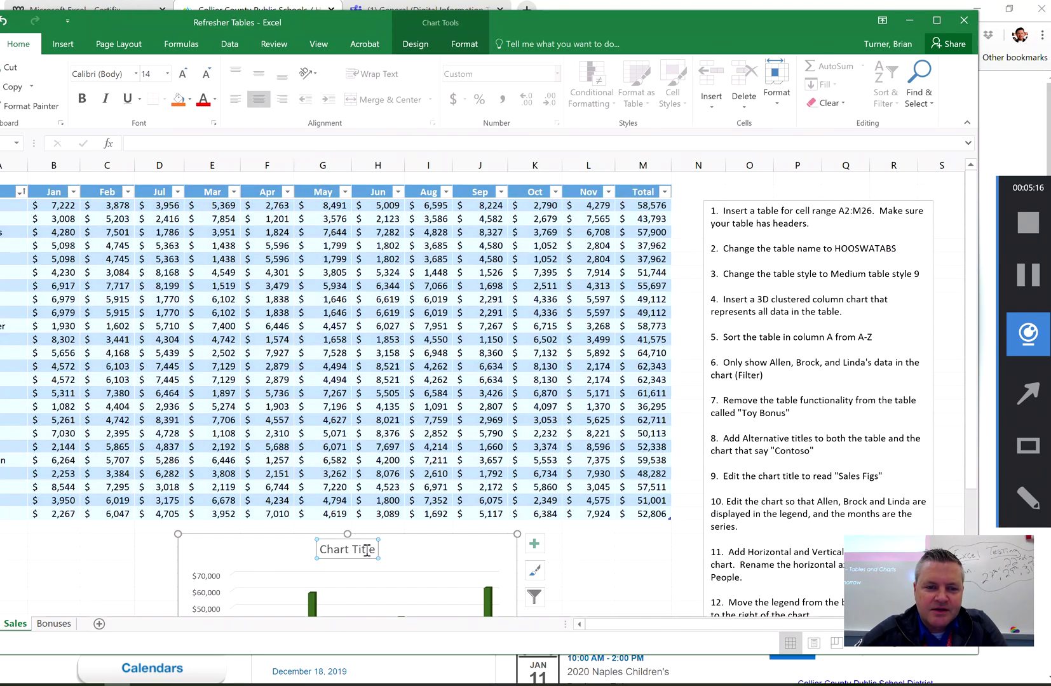
pyautogui.doubleClick(366, 551)
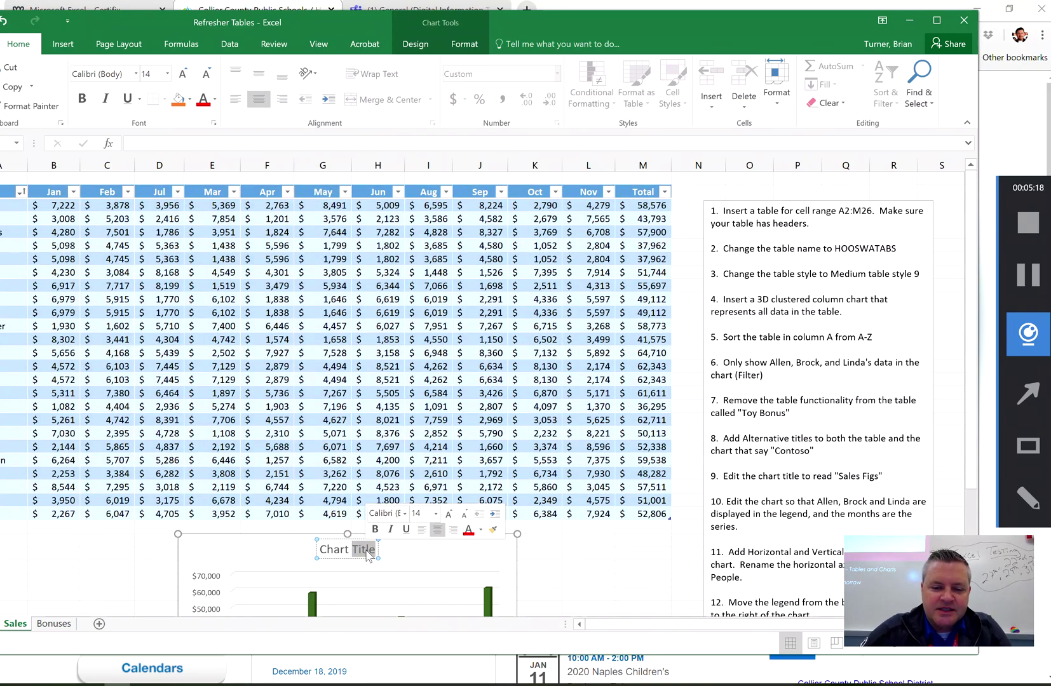
pyautogui.press('BackSpace')
pyautogui.press('BackSpace')
pyautogui.press('BackSpace')
pyautogui.press('BackSpace')
pyautogui.press('BackSpace')
pyautogui.press('BackSpace')
pyautogui.press('BackSpace')
pyautogui.write('Sal')
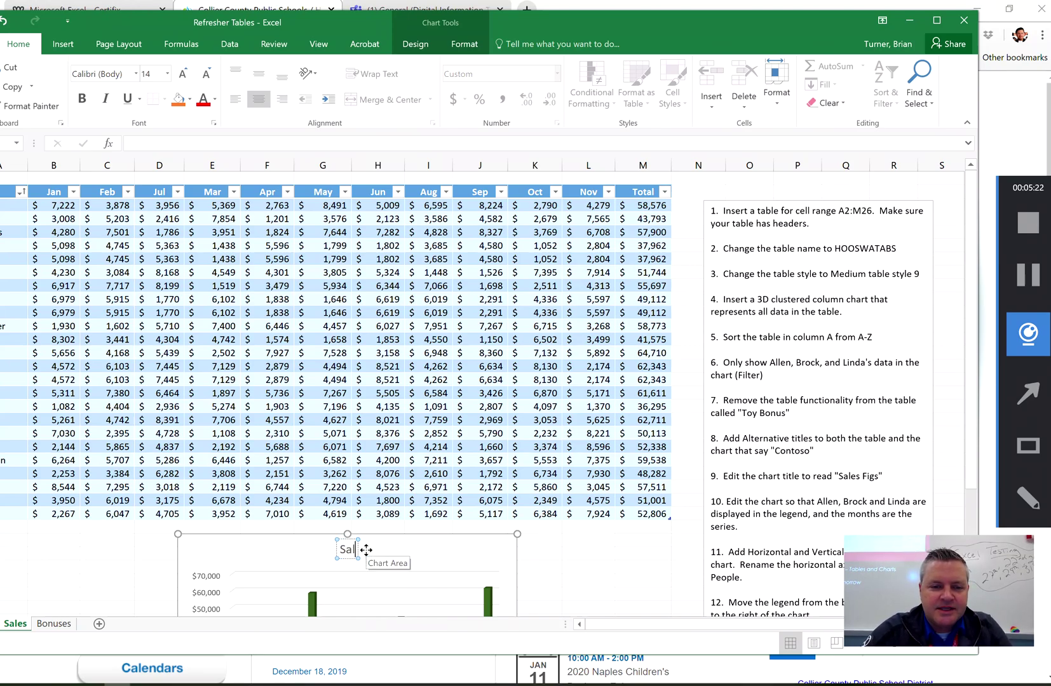
pyautogui.write('es Figs')
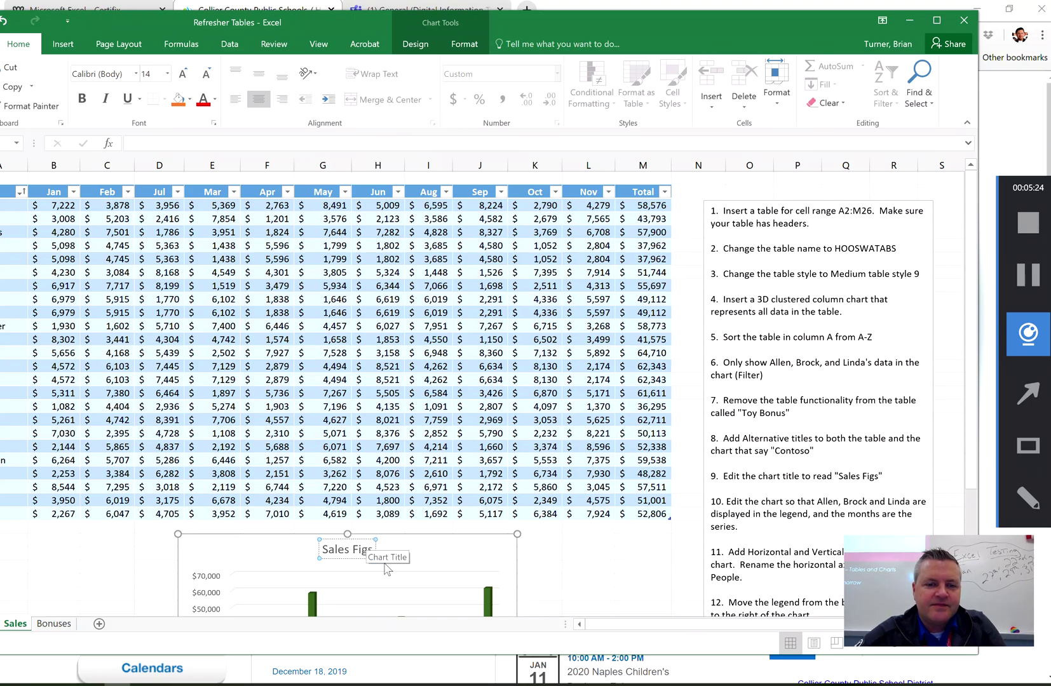
# Move the chart up over the table and switch its rows and columns, putting the people in the legend and the months along the axis.
pyautogui.click(496, 550)
pyautogui.moveTo(502, 554); pyautogui.dragTo(523, 449)
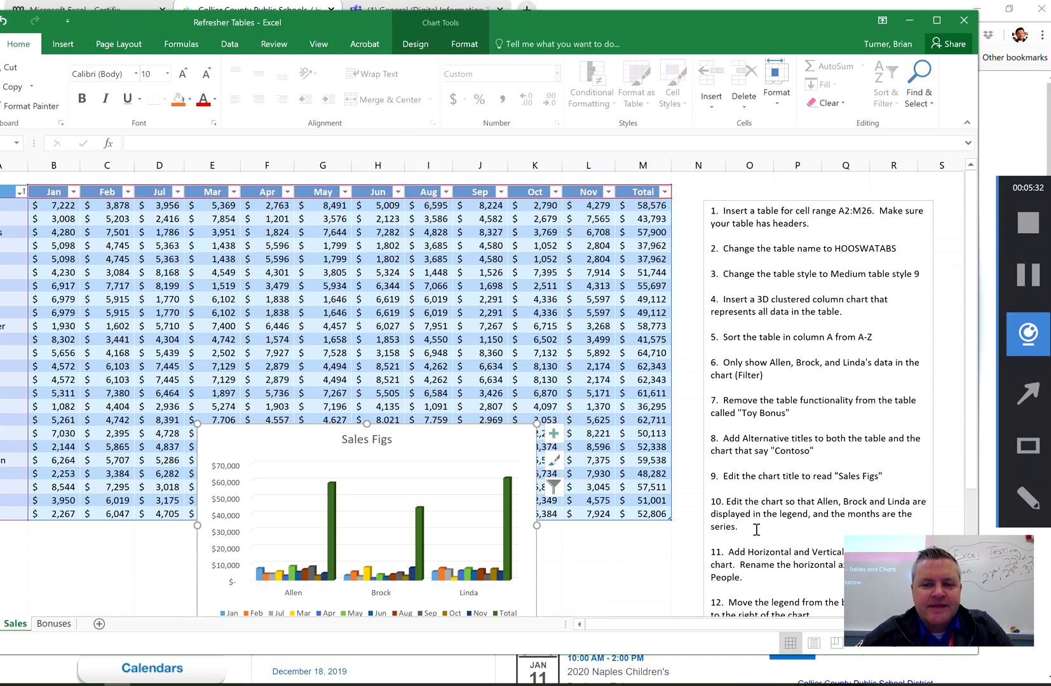
pyautogui.moveTo(461, 447); pyautogui.dragTo(481, 321)
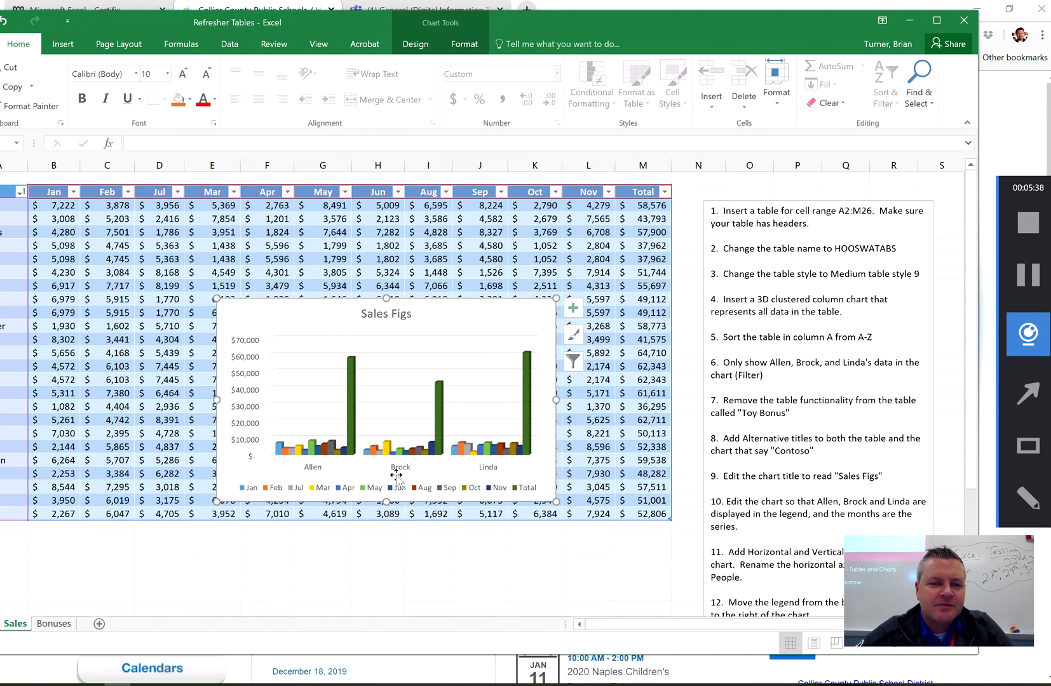
pyautogui.click(419, 49)
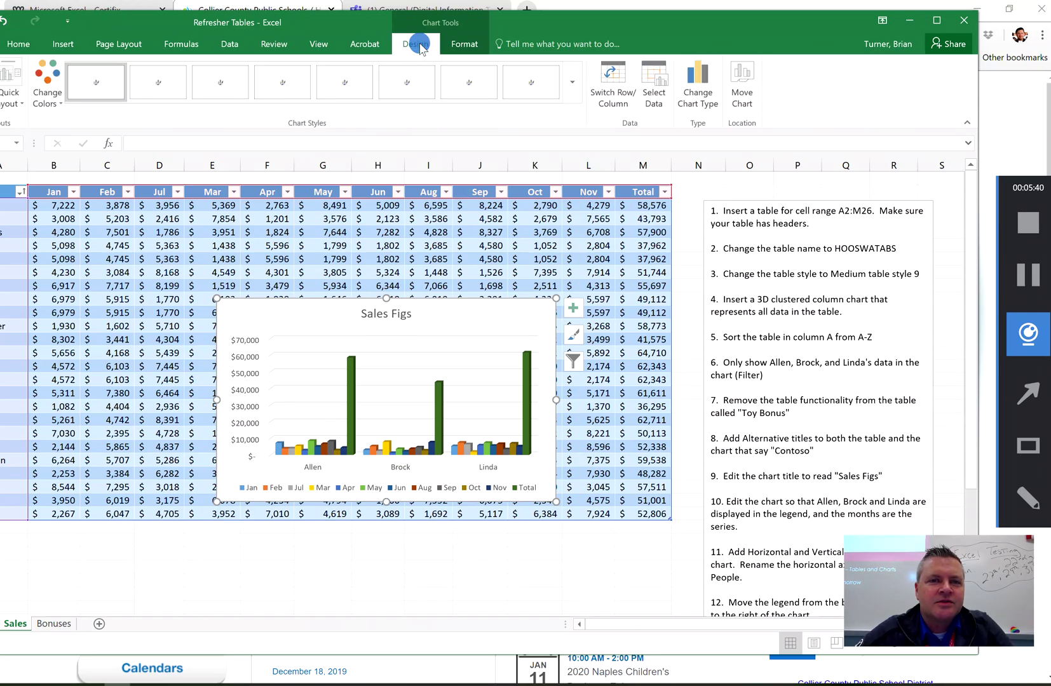
pyautogui.click(622, 110)
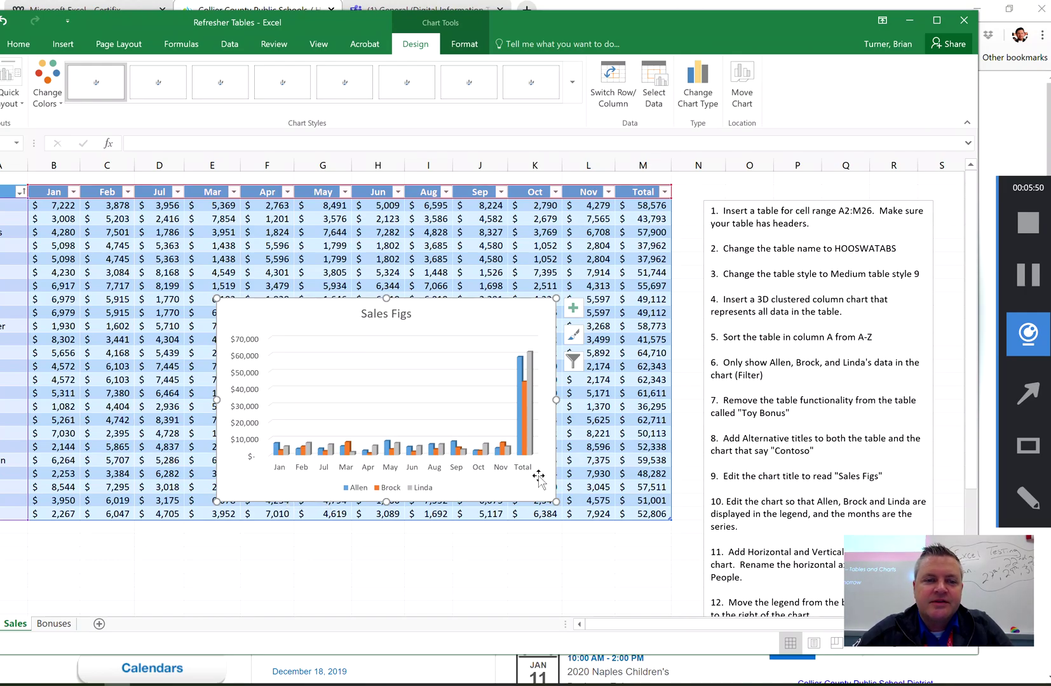
# Move the chart down over the table's lower rows and add horizontal and vertical axis titles to it.
pyautogui.moveTo(483, 311); pyautogui.dragTo(414, 427)
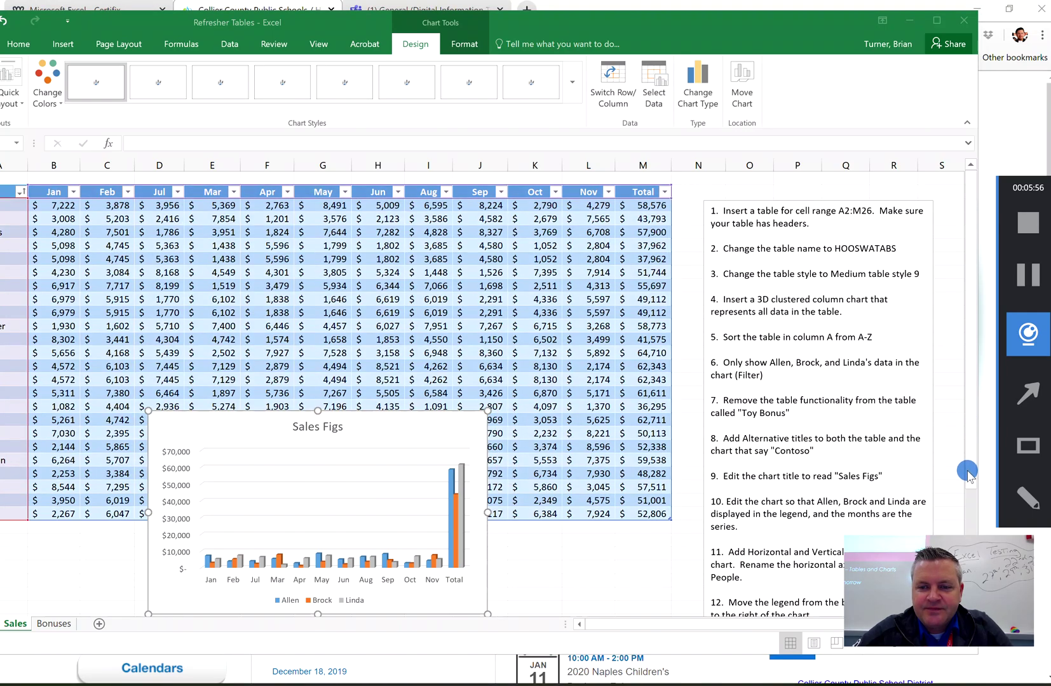
pyautogui.moveTo(975, 455); pyautogui.dragTo(972, 503)
pyautogui.click(973, 503)
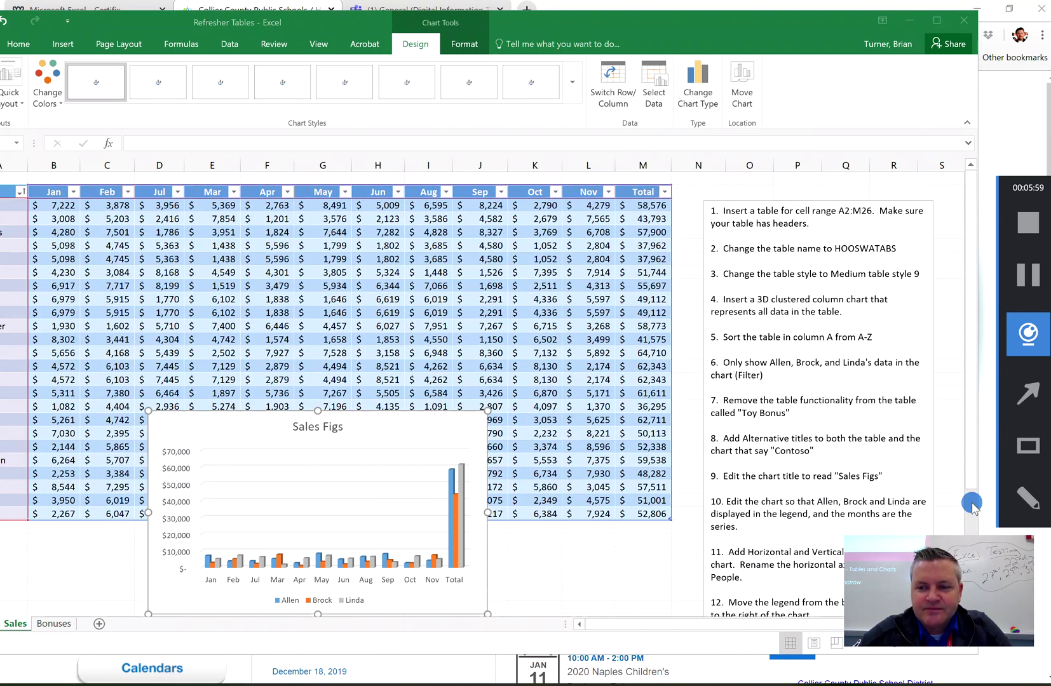
pyautogui.click(1029, 274)
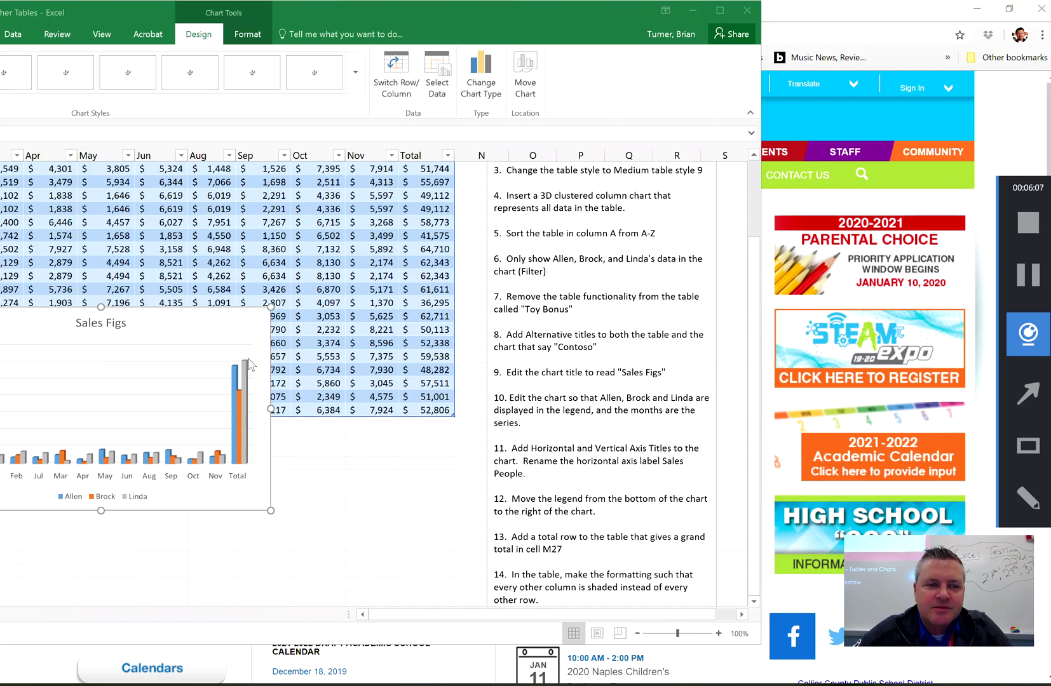
pyautogui.click(183, 316)
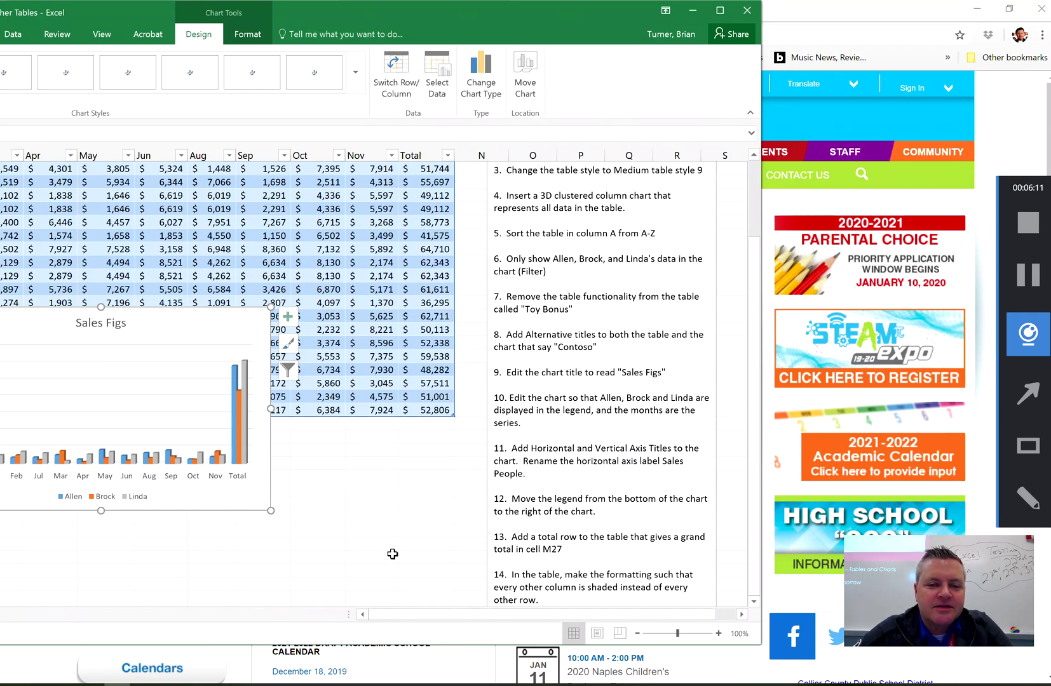
pyautogui.moveTo(446, 12); pyautogui.dragTo(604, 19)
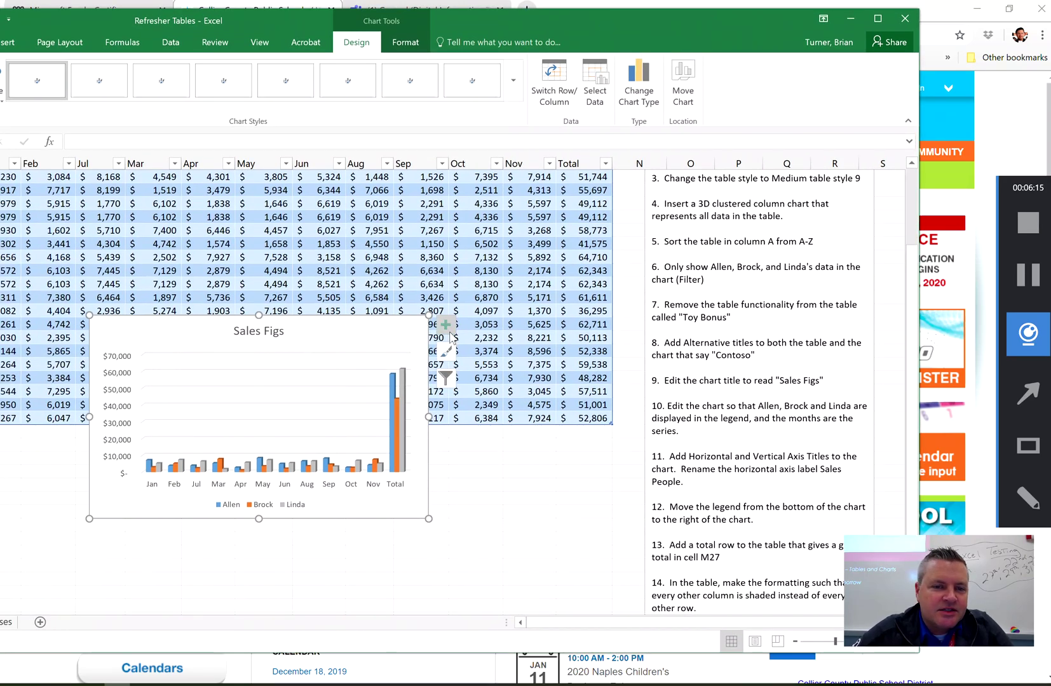
pyautogui.click(446, 326)
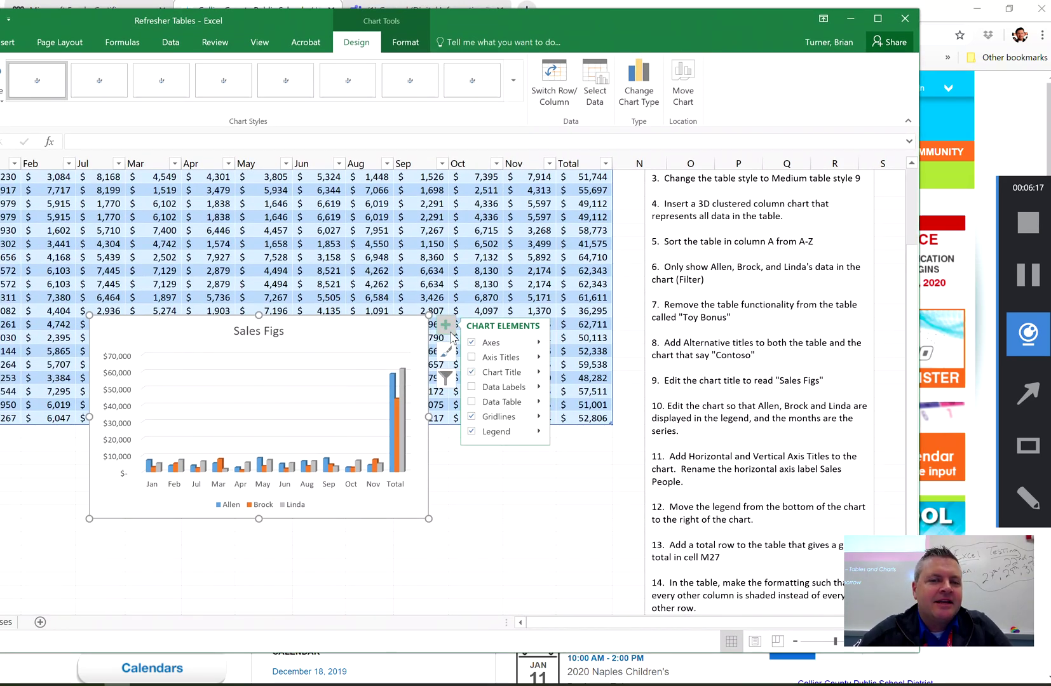
pyautogui.click(474, 359)
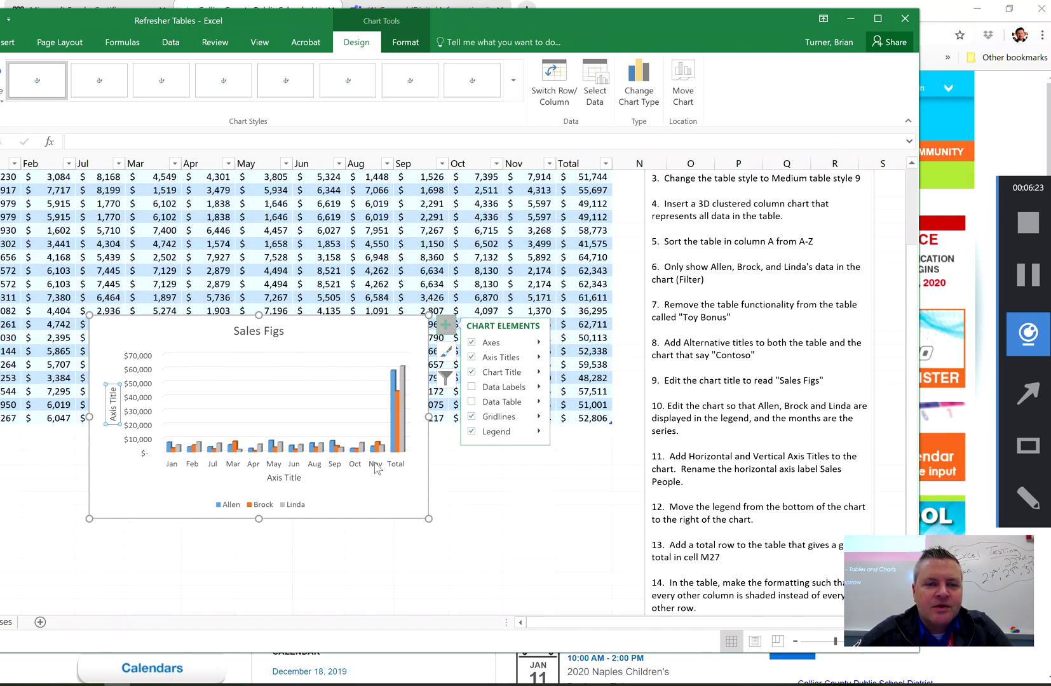
# Rename the chart's horizontal axis title to "Months".
pyautogui.click(292, 482)
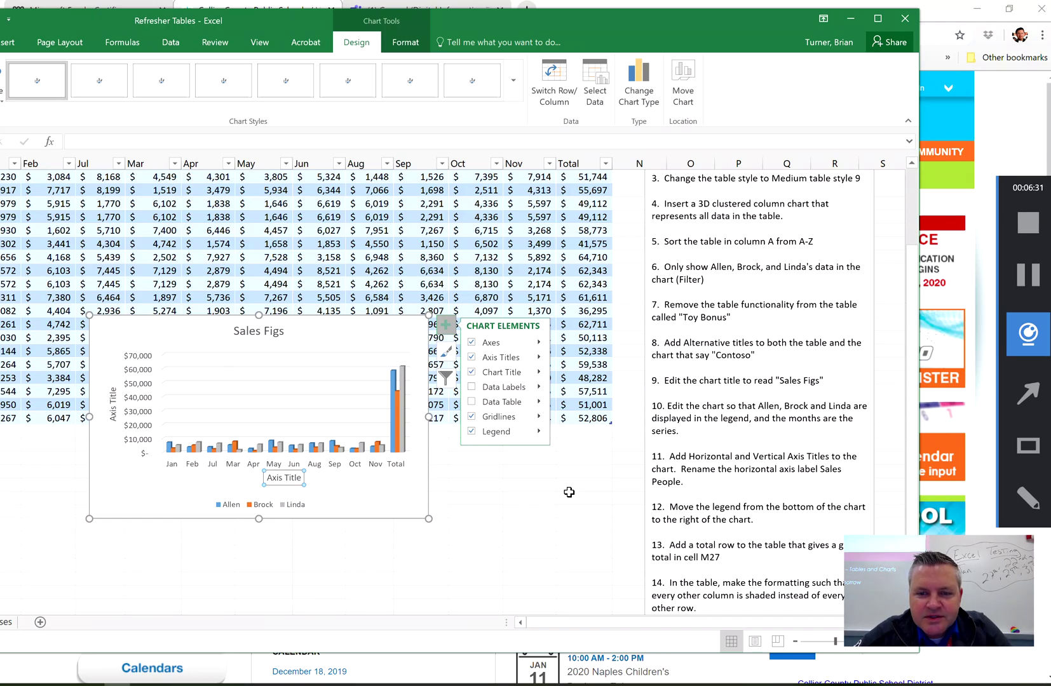
pyautogui.doubleClick(289, 478)
pyautogui.click(289, 477)
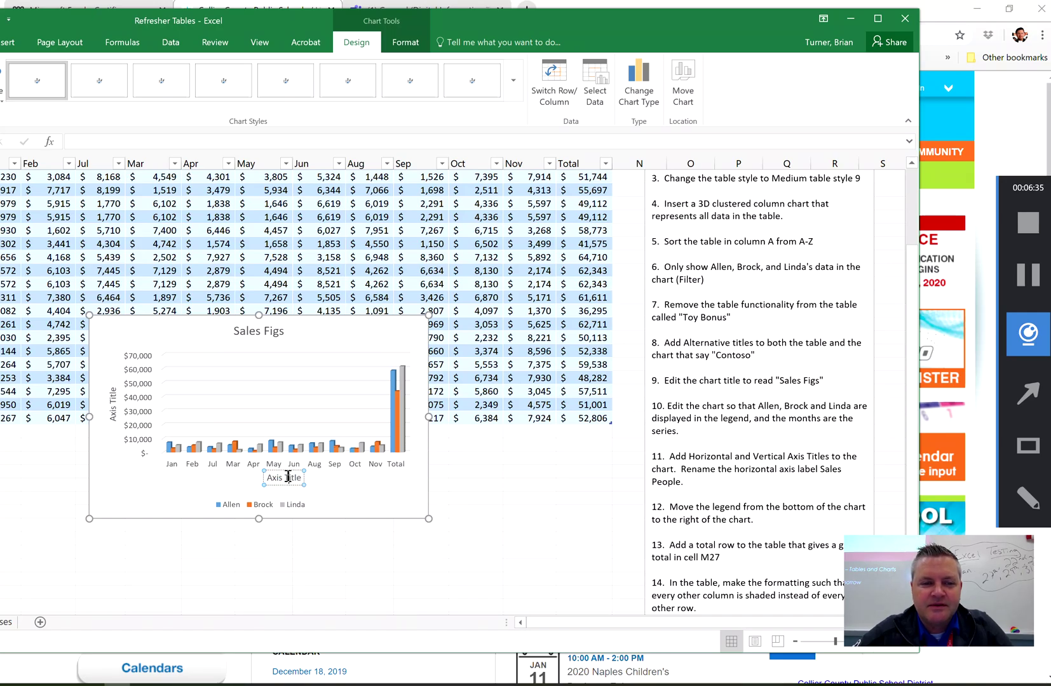
pyautogui.press('BackSpace')
pyautogui.press('BackSpace')
pyautogui.press('BackSpace')
pyautogui.press('BackSpace')
pyautogui.press('BackSpace')
pyautogui.press('BackSpace')
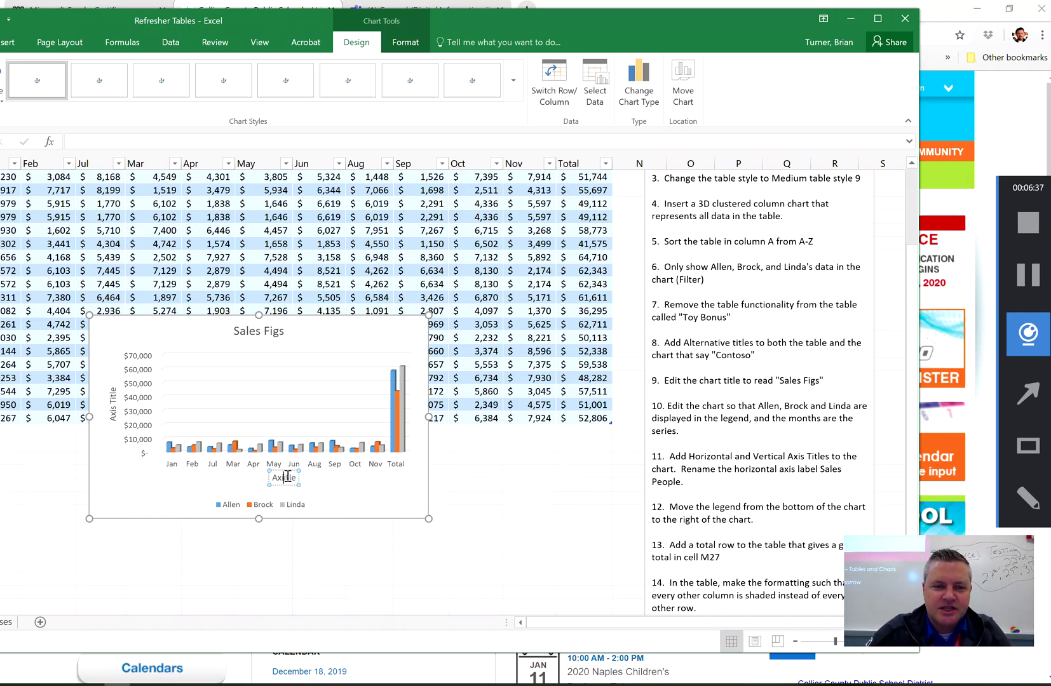
pyautogui.press('Delete')
pyautogui.press('Delete')
pyautogui.press('Delete')
pyautogui.press('Delete')
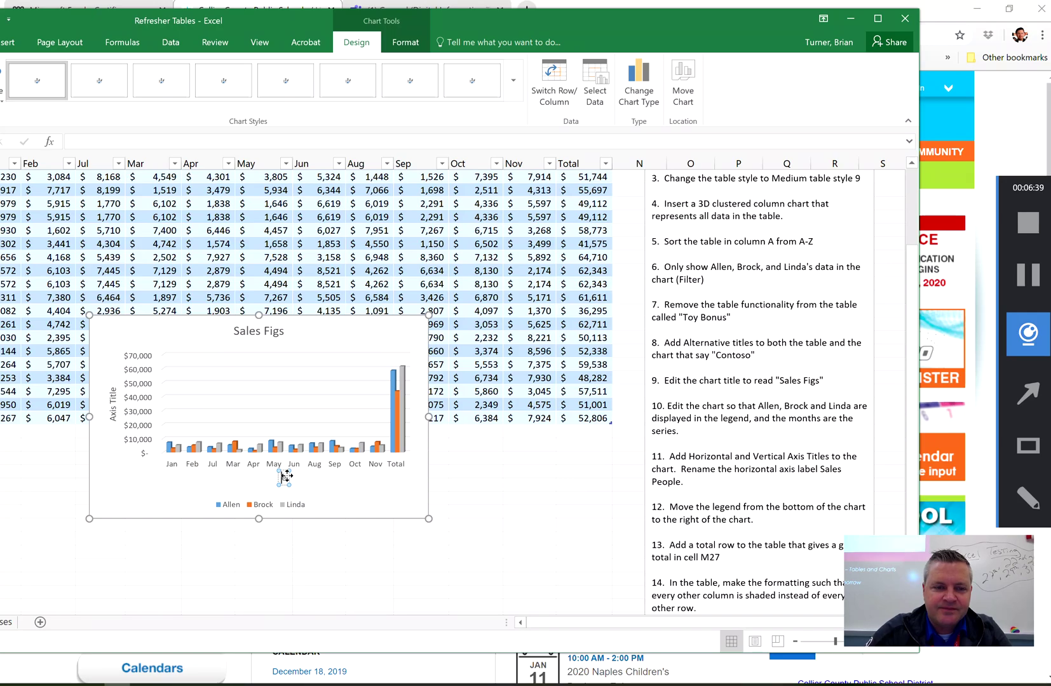
pyautogui.write('Mon')
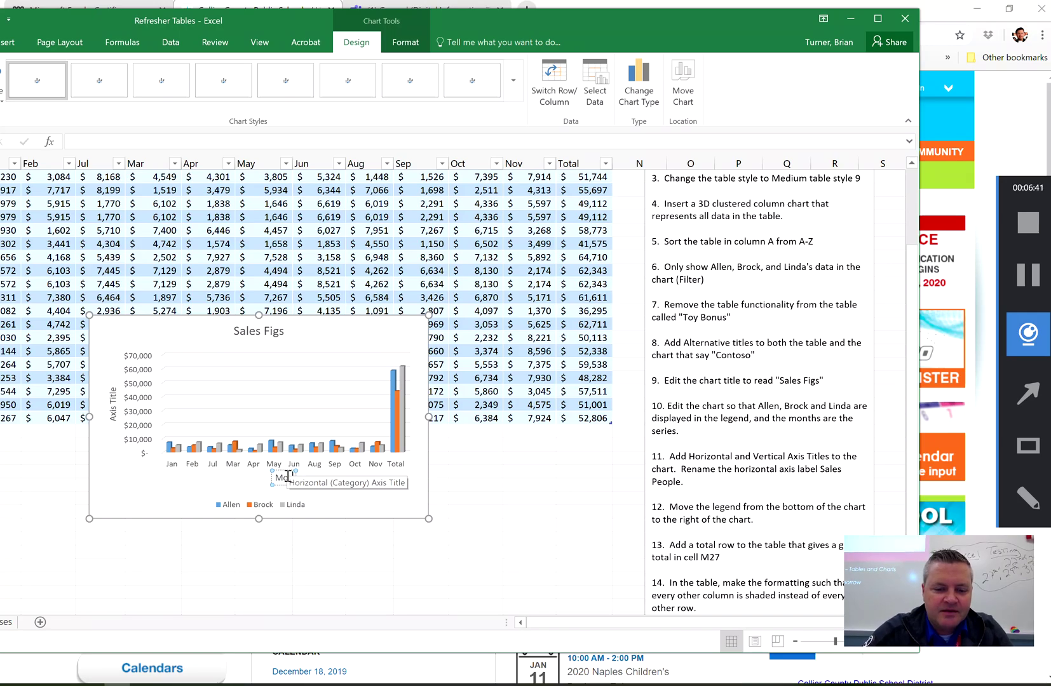
pyautogui.write('ths')
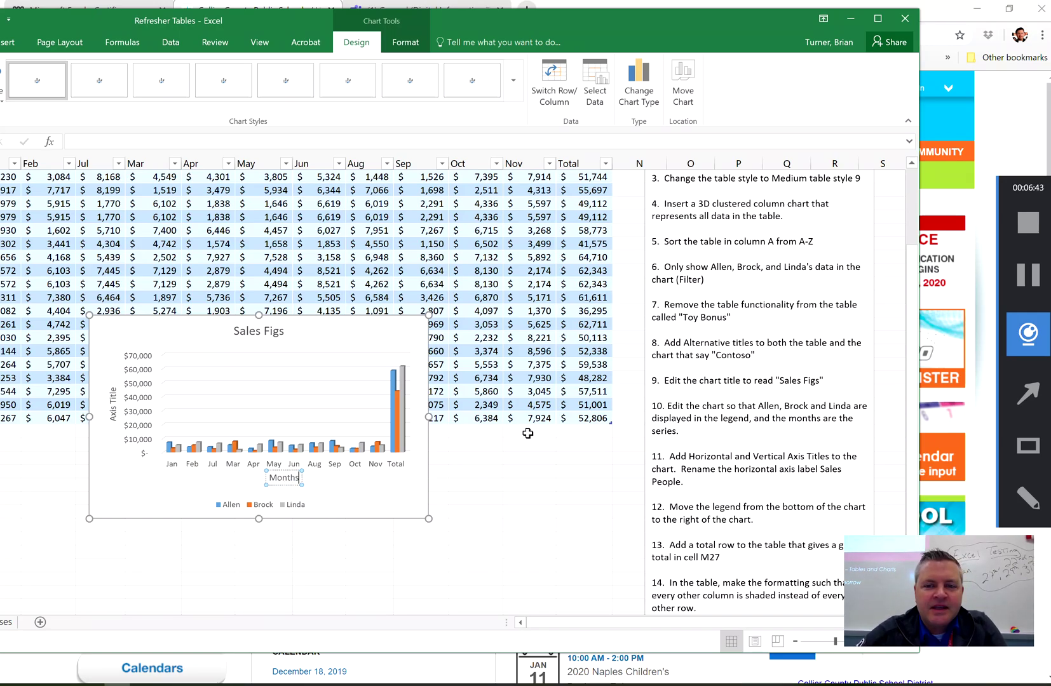
# Move the legend of the Sales Figs chart from below the plot to its right side.
pyautogui.click(748, 470)
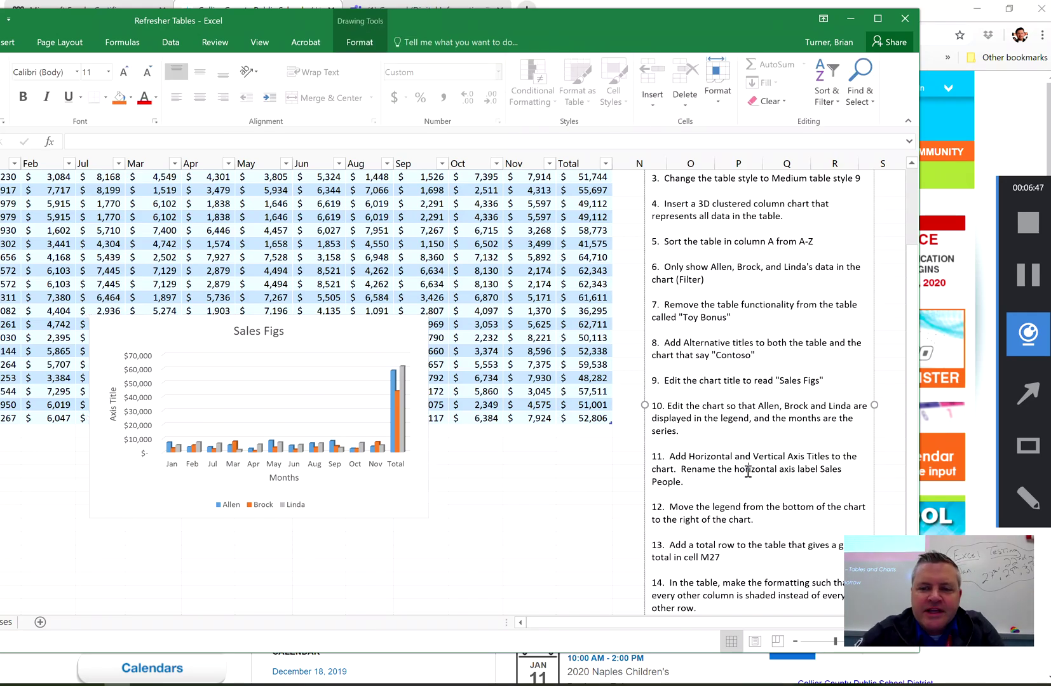
pyautogui.click(409, 337)
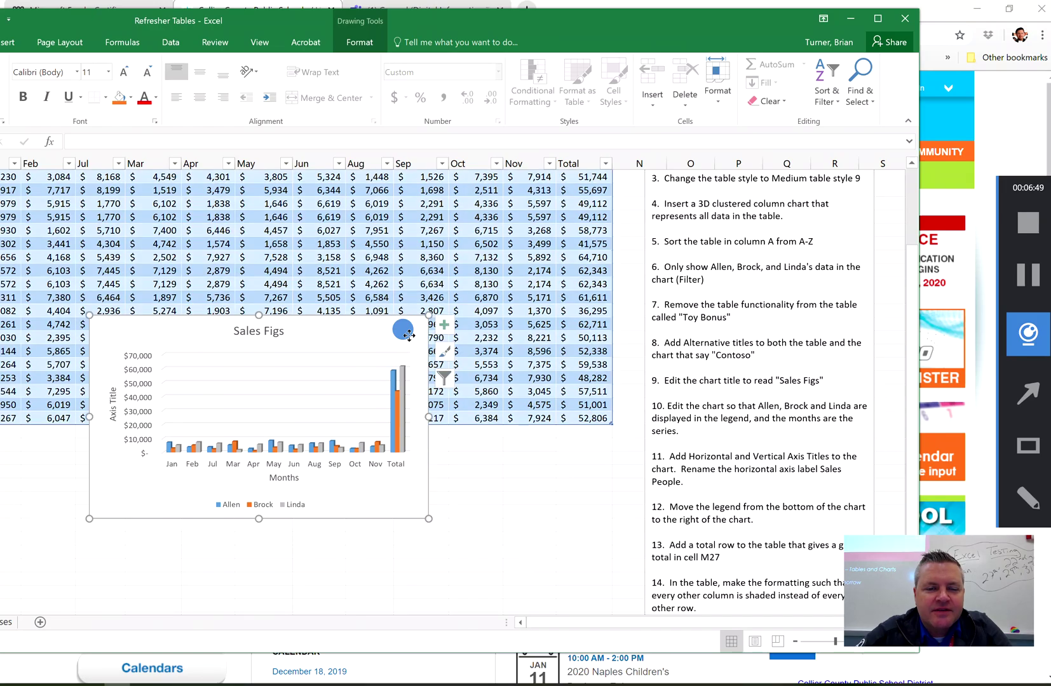
pyautogui.click(445, 325)
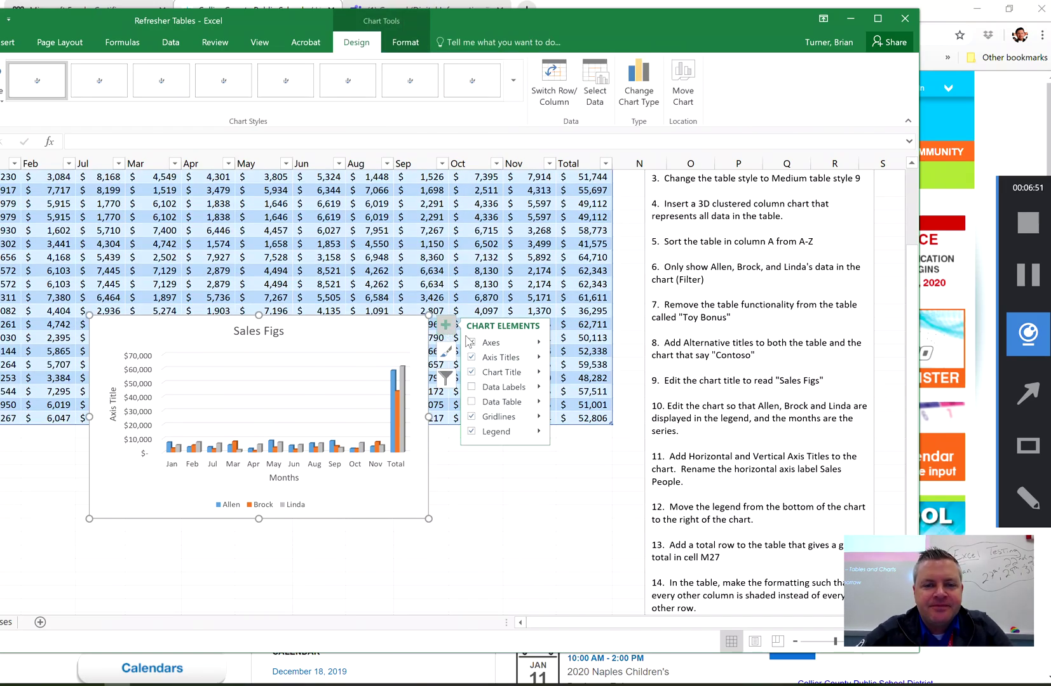
pyautogui.click(538, 432)
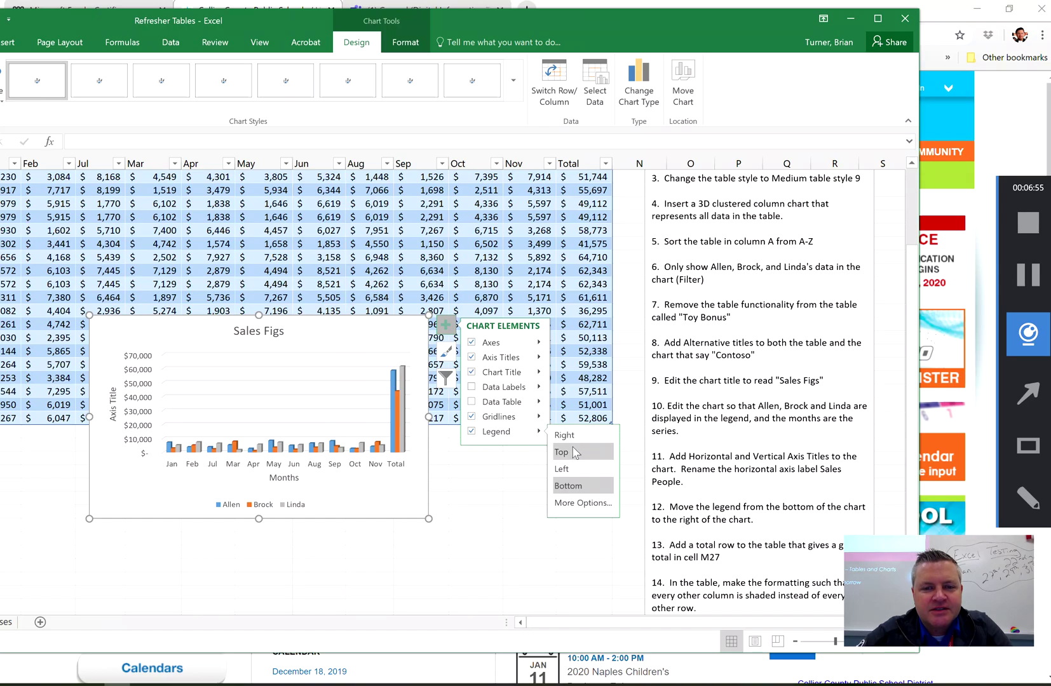
pyautogui.click(572, 437)
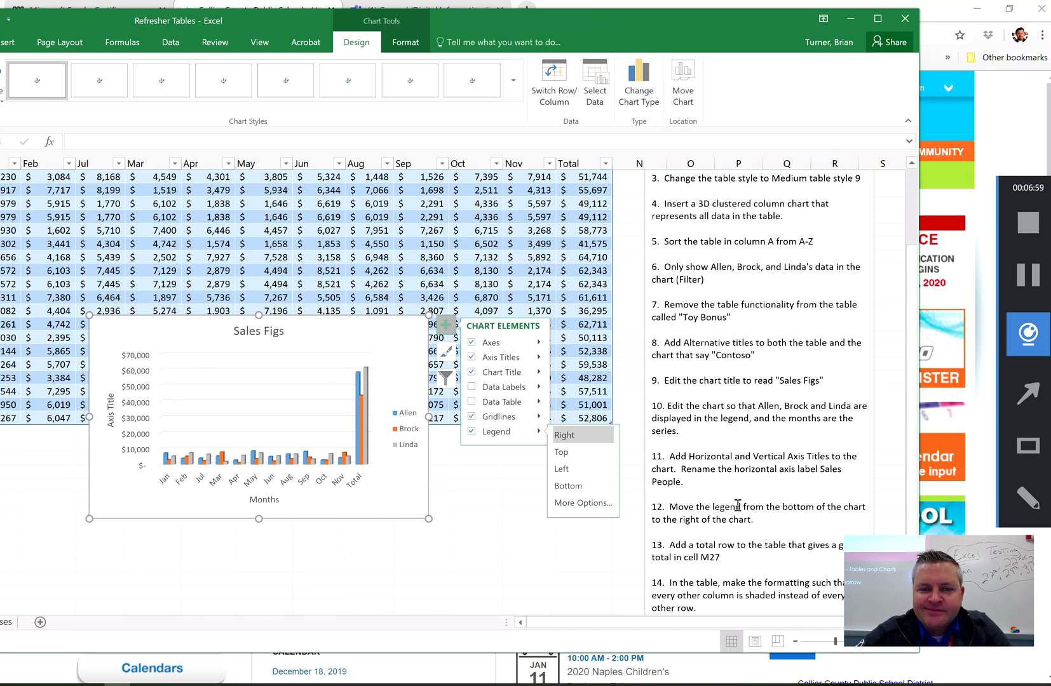
pyautogui.click(492, 511)
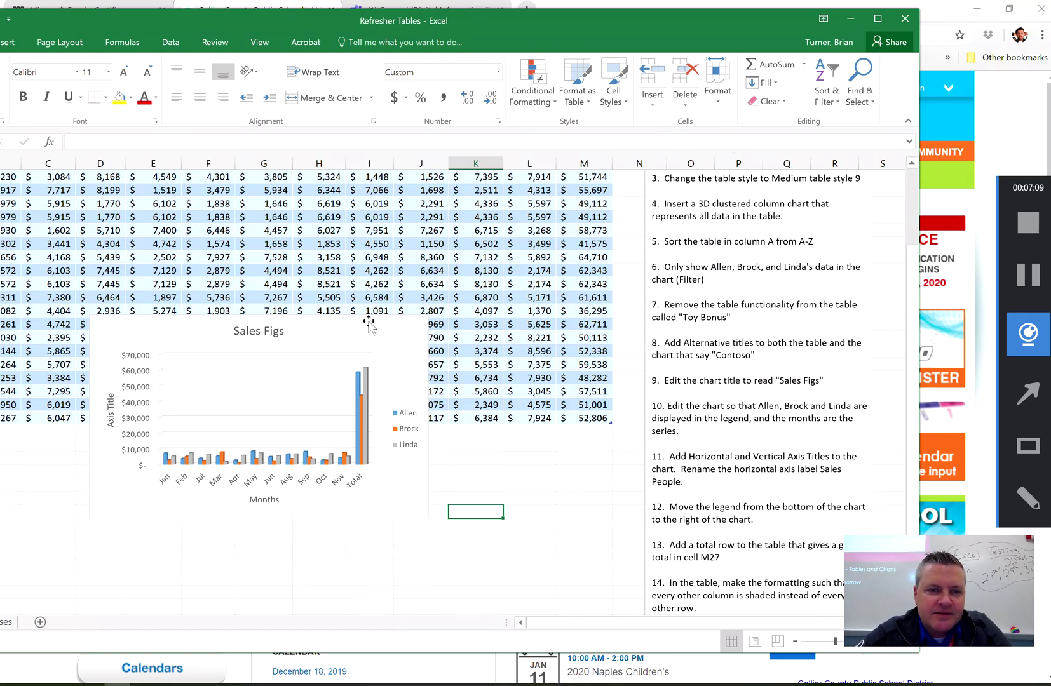
# Move the chart below the table so that it no longer covers any table rows.
pyautogui.click(328, 413)
pyautogui.moveTo(332, 417); pyautogui.dragTo(278, 561)
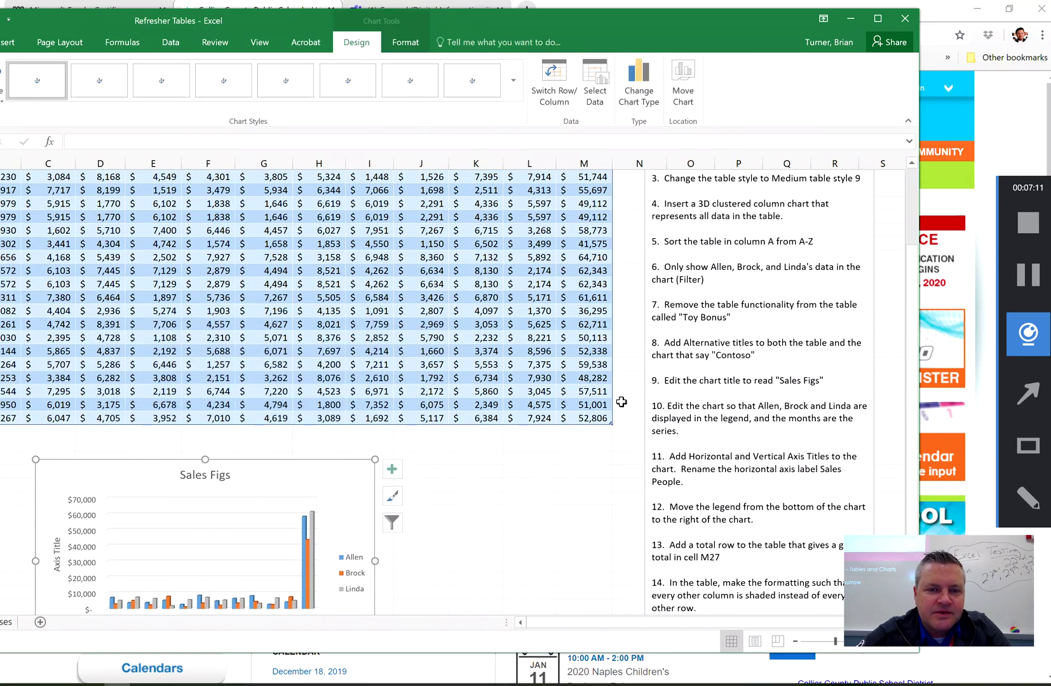
pyautogui.click(589, 431)
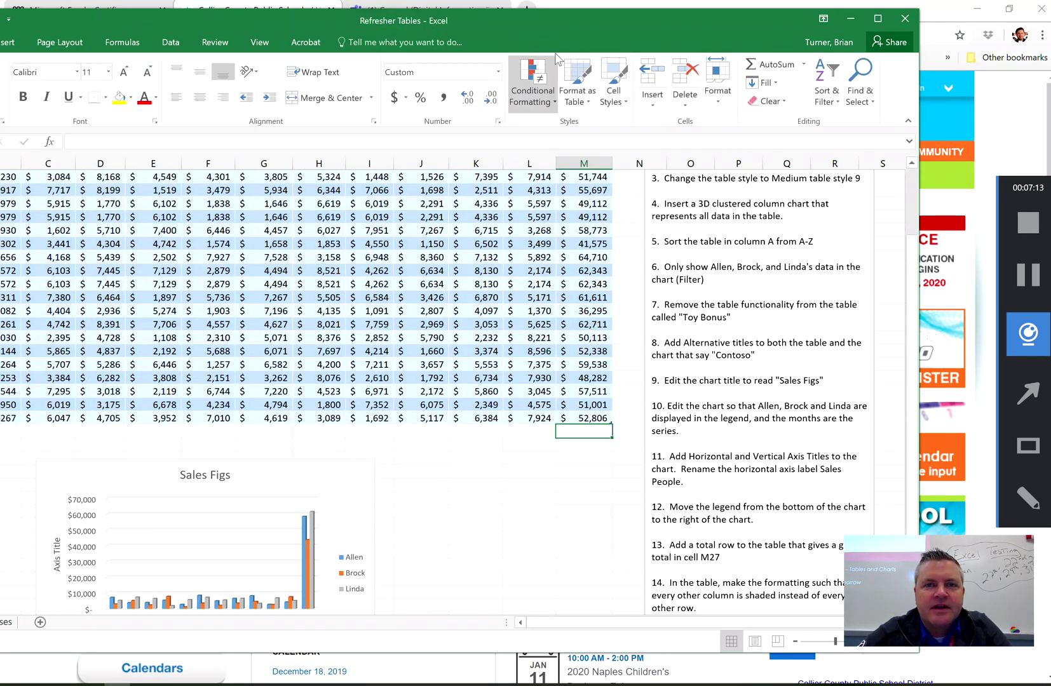
# Add a total row to the HOOSWATABS table.
pyautogui.doubleClick(572, 18)
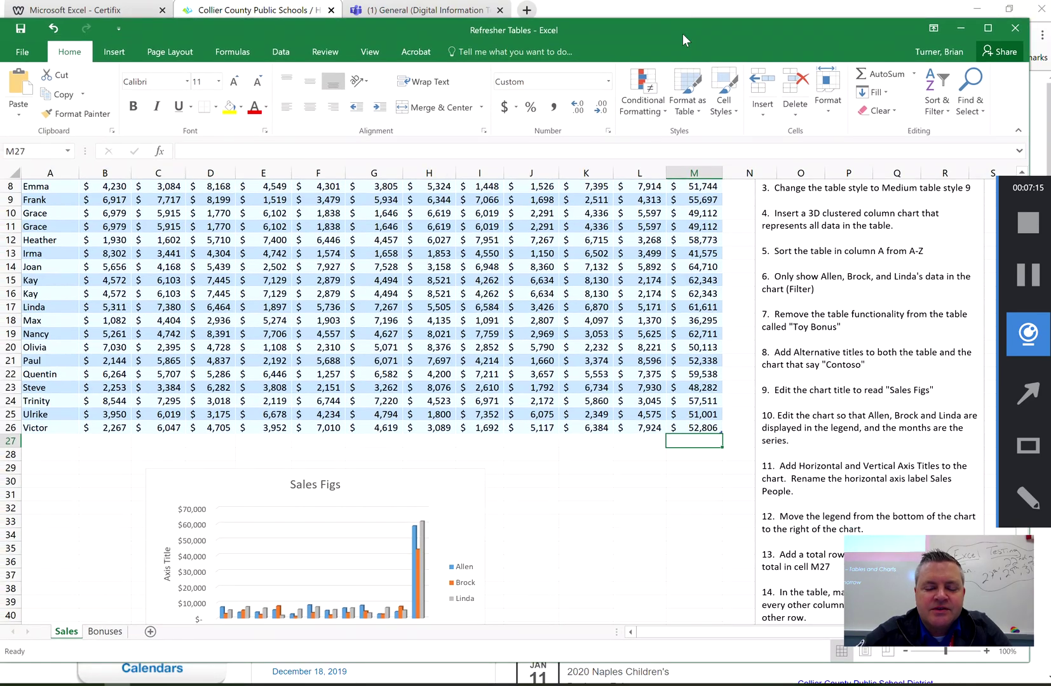
pyautogui.click(521, 439)
pyautogui.click(605, 337)
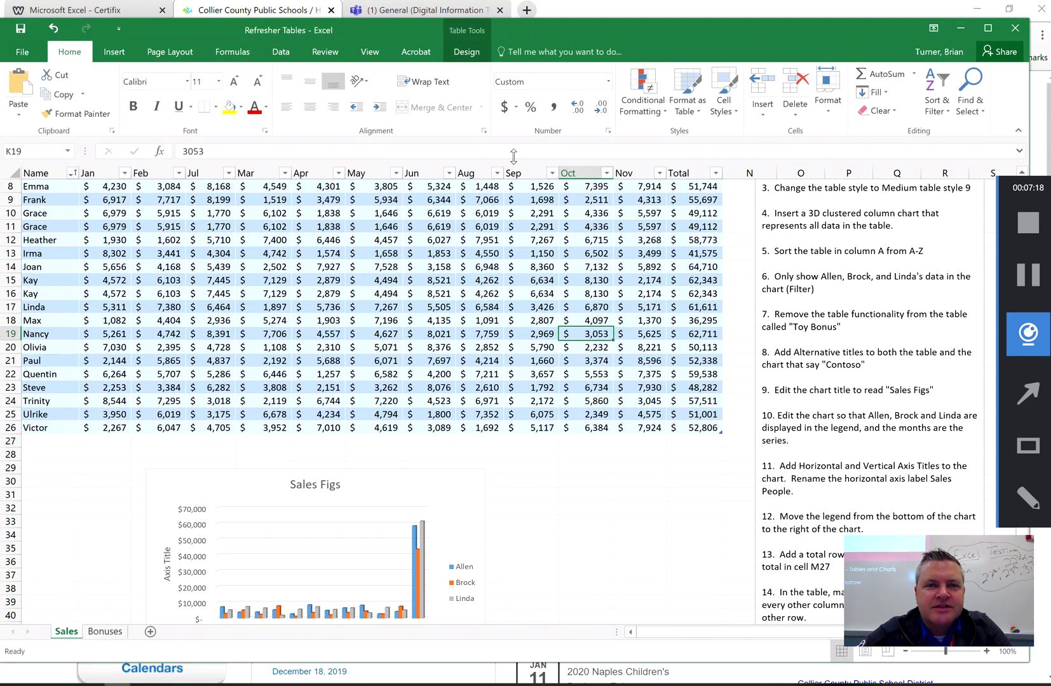
pyautogui.click(467, 51)
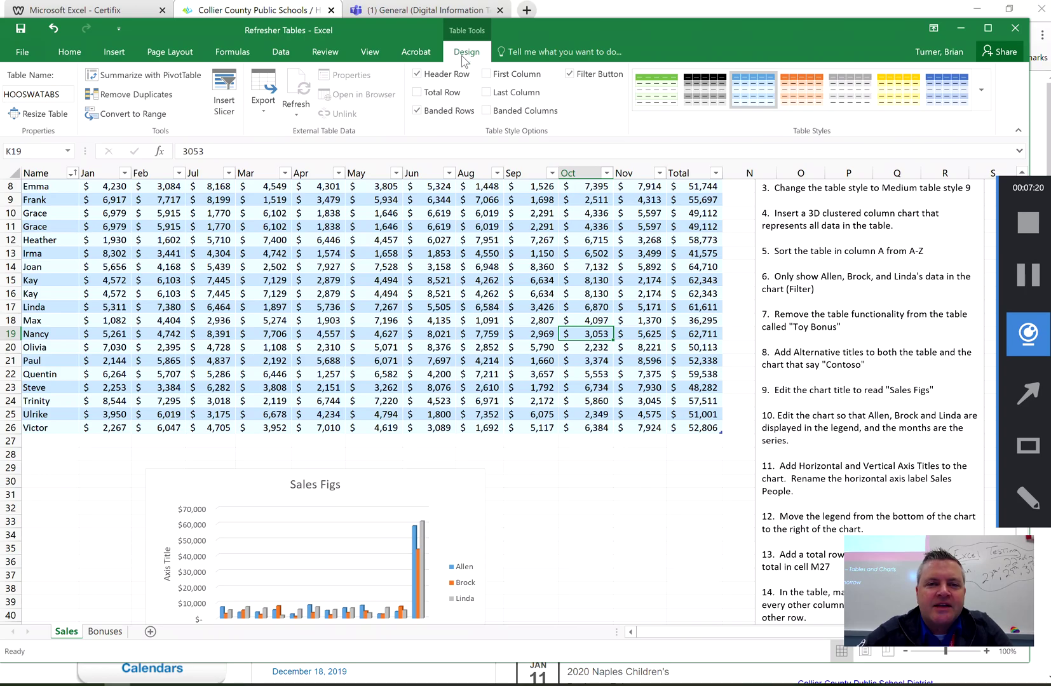
pyautogui.click(417, 93)
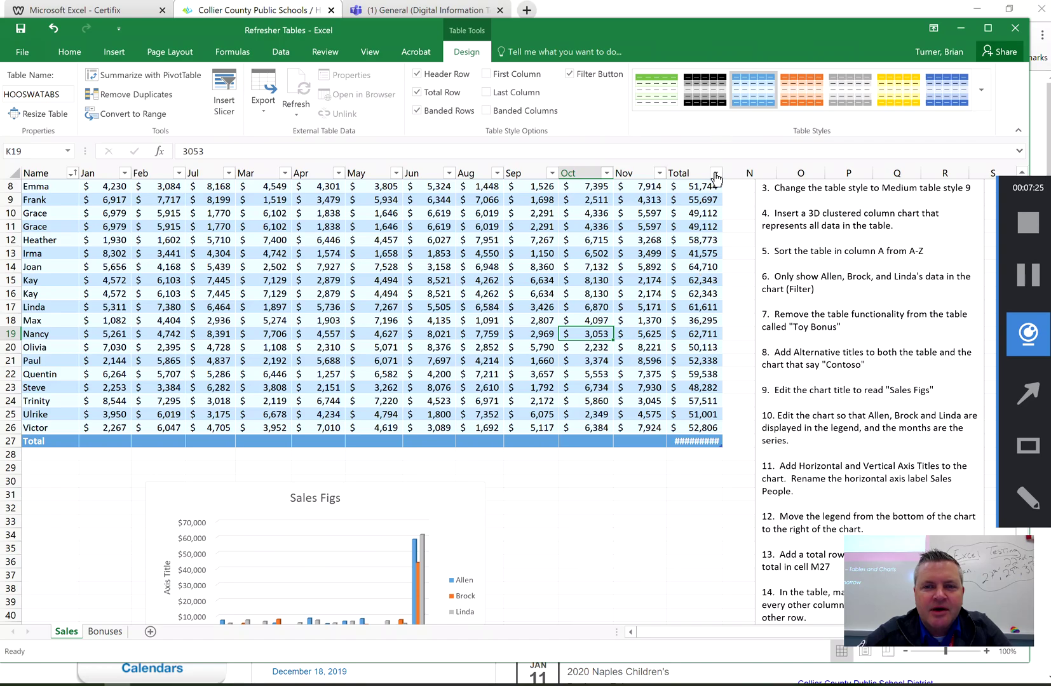
# Widen column M so that the grand total in cell M27 fits.
pyautogui.moveTo(723, 173); pyautogui.dragTo(742, 173)
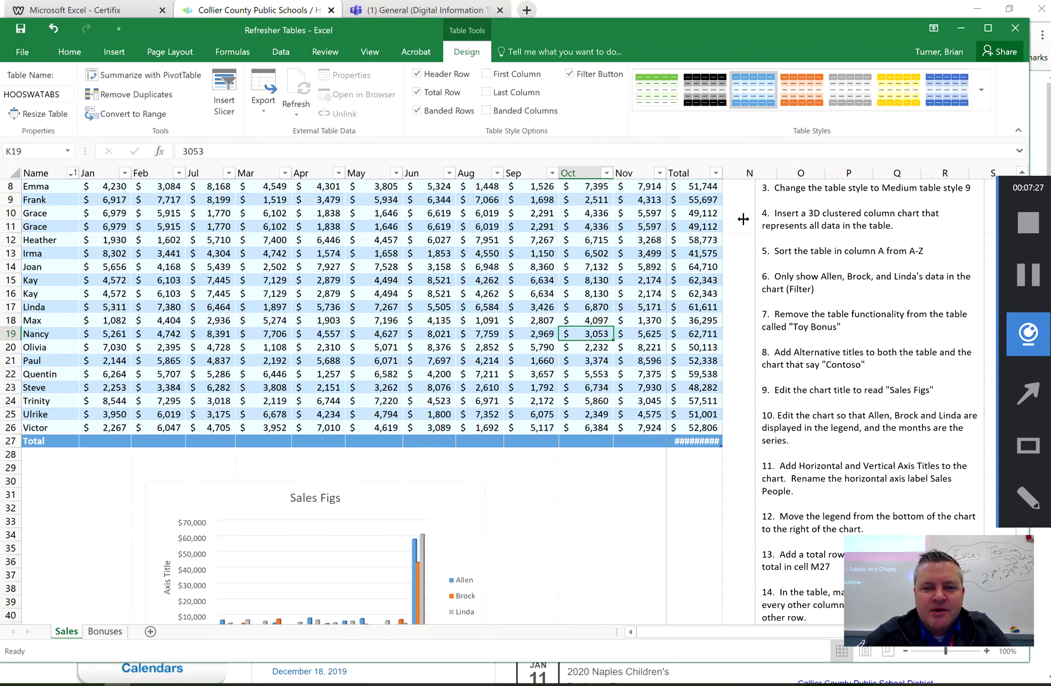
pyautogui.click(706, 437)
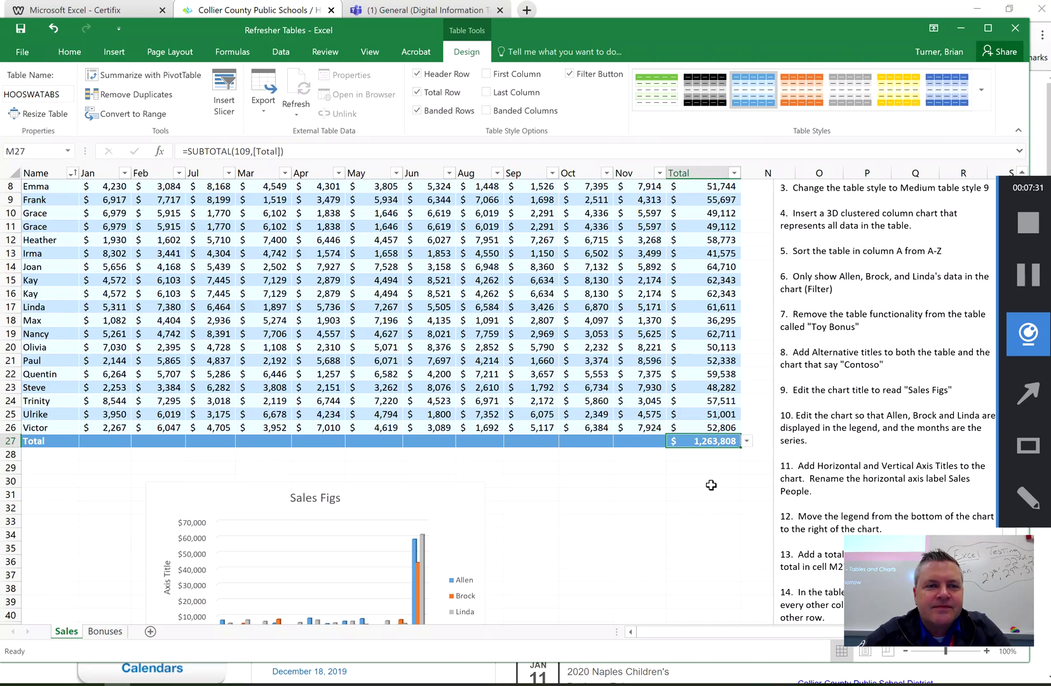
pyautogui.click(711, 485)
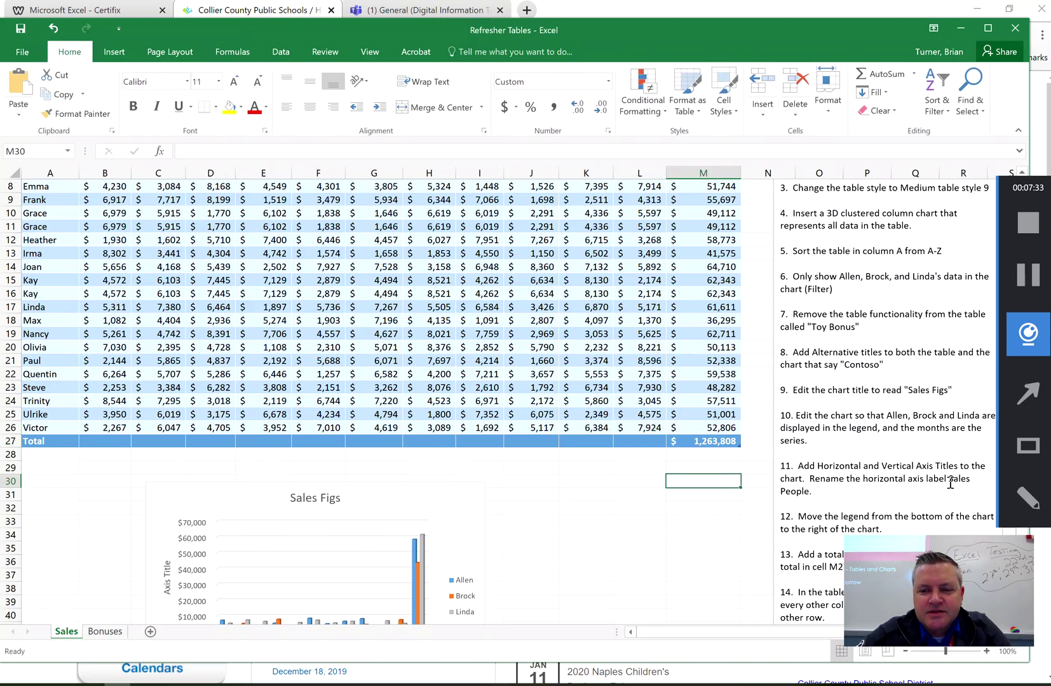
# Shade every other column of the table instead of every other row by replacing banded rows with banded columns.
pyautogui.moveTo(763, 43); pyautogui.dragTo(610, 27)
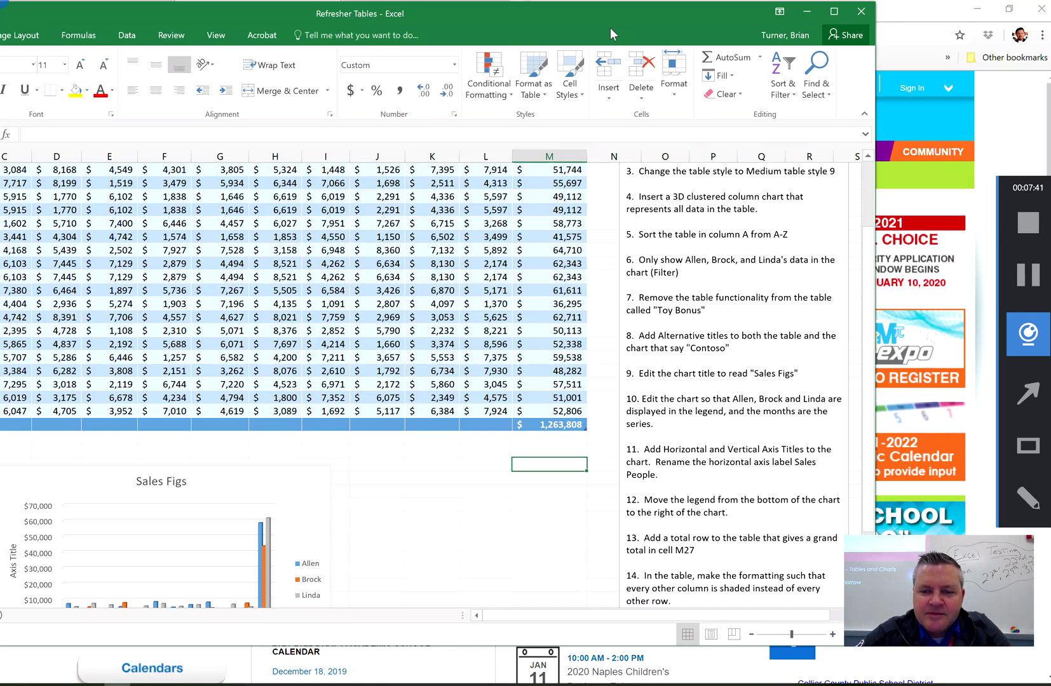
pyautogui.moveTo(610, 27); pyautogui.dragTo(780, 37)
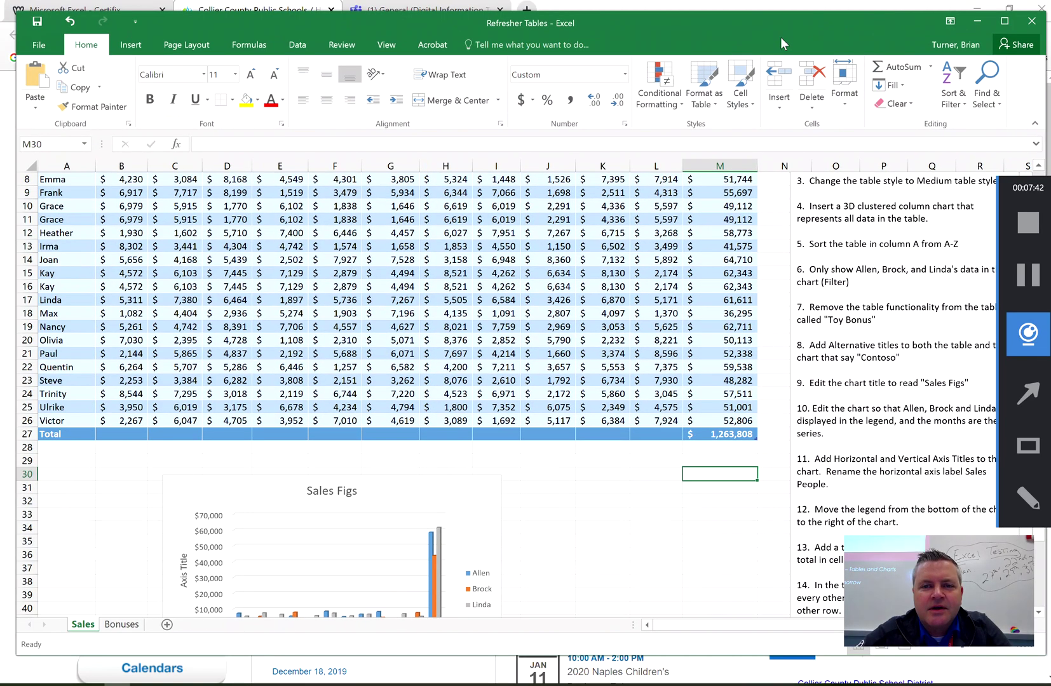
pyautogui.click(499, 338)
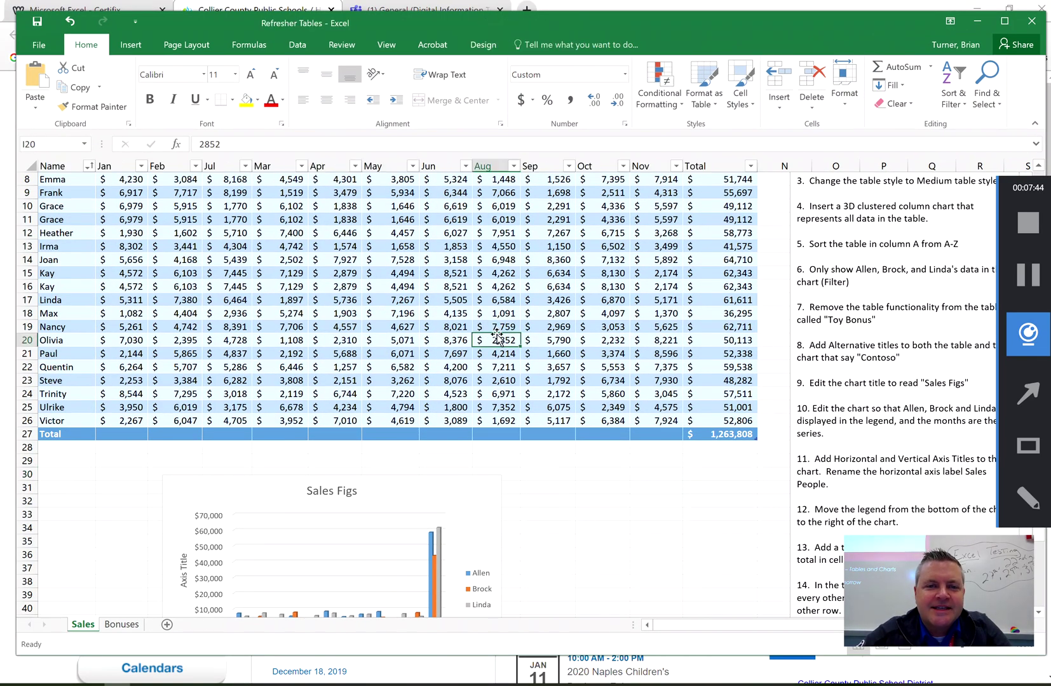
pyautogui.click(496, 46)
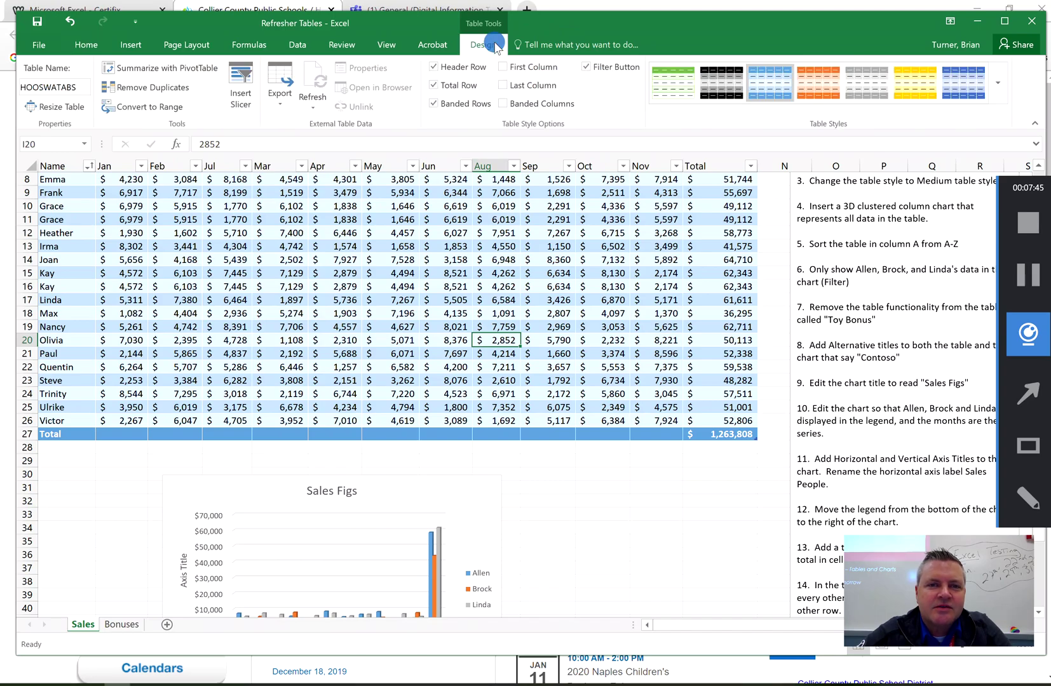
pyautogui.click(433, 104)
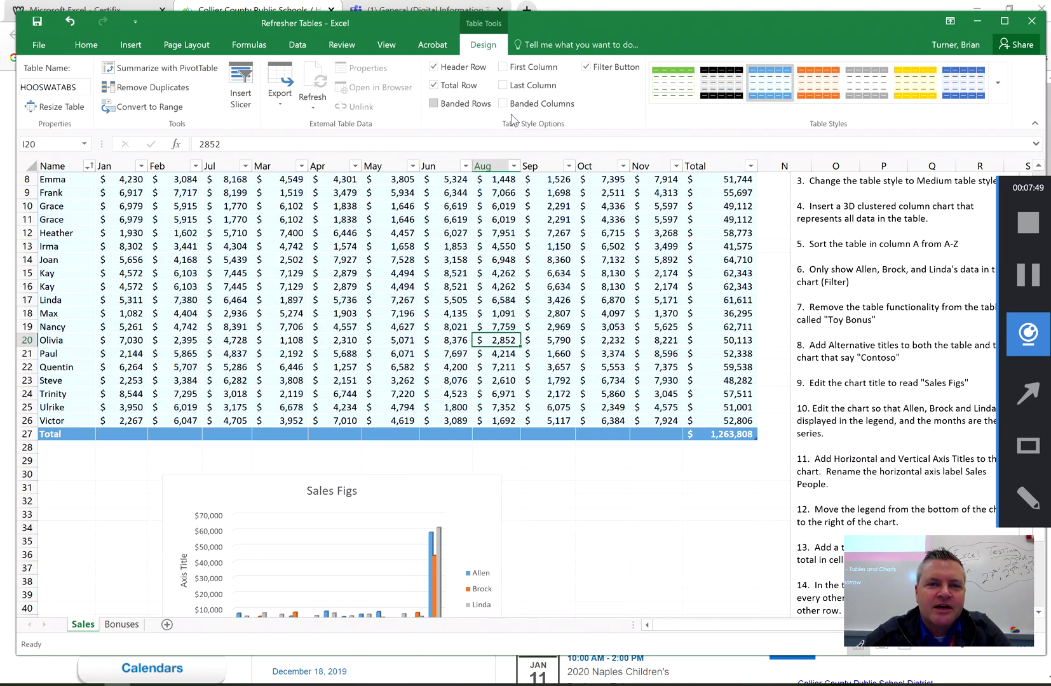
pyautogui.click(505, 104)
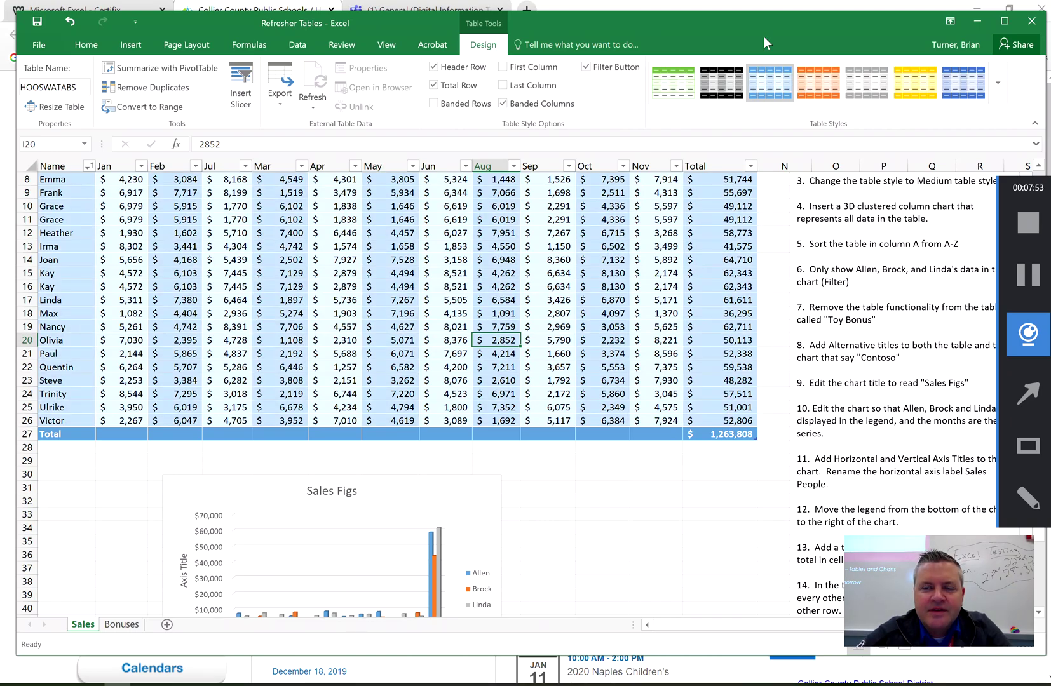
# Read exercise 15 and apply the 3 Flags icon set as conditional formatting to the whole of column M.
pyautogui.moveTo(762, 37); pyautogui.dragTo(599, 24)
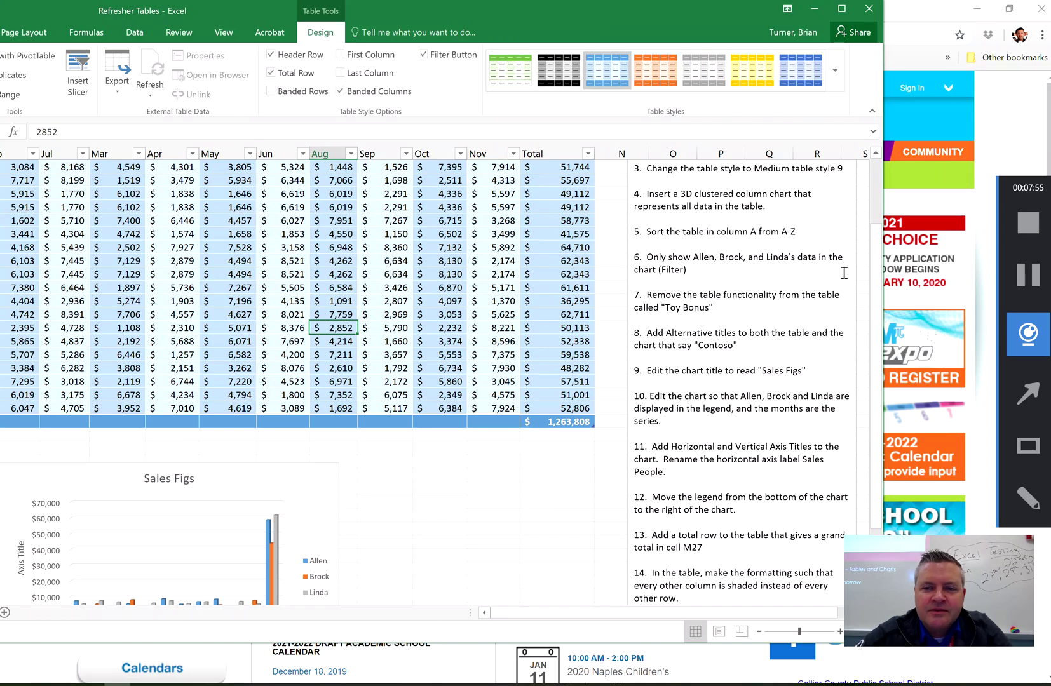
pyautogui.moveTo(877, 265); pyautogui.dragTo(877, 359)
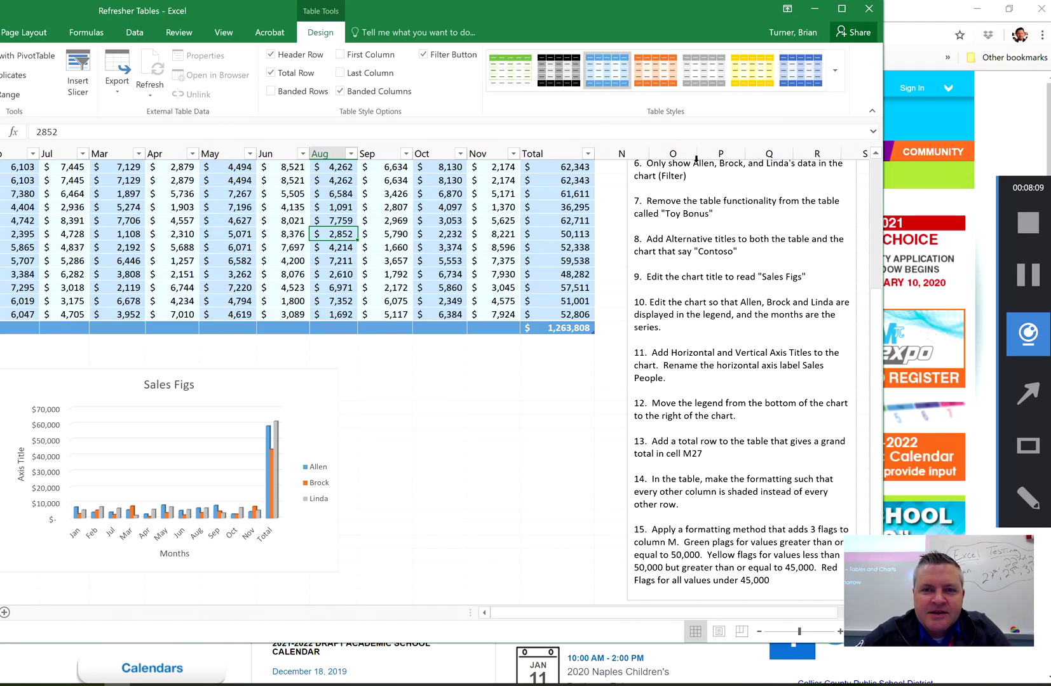
pyautogui.moveTo(876, 313); pyautogui.dragTo(876, 314)
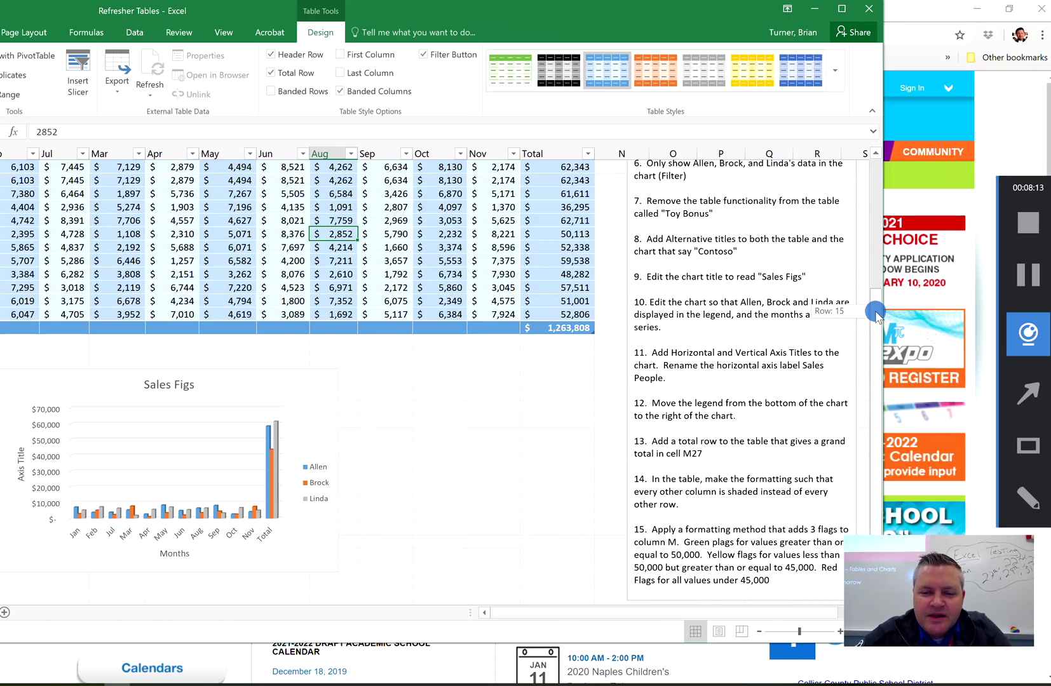
pyautogui.moveTo(876, 313); pyautogui.dragTo(877, 164)
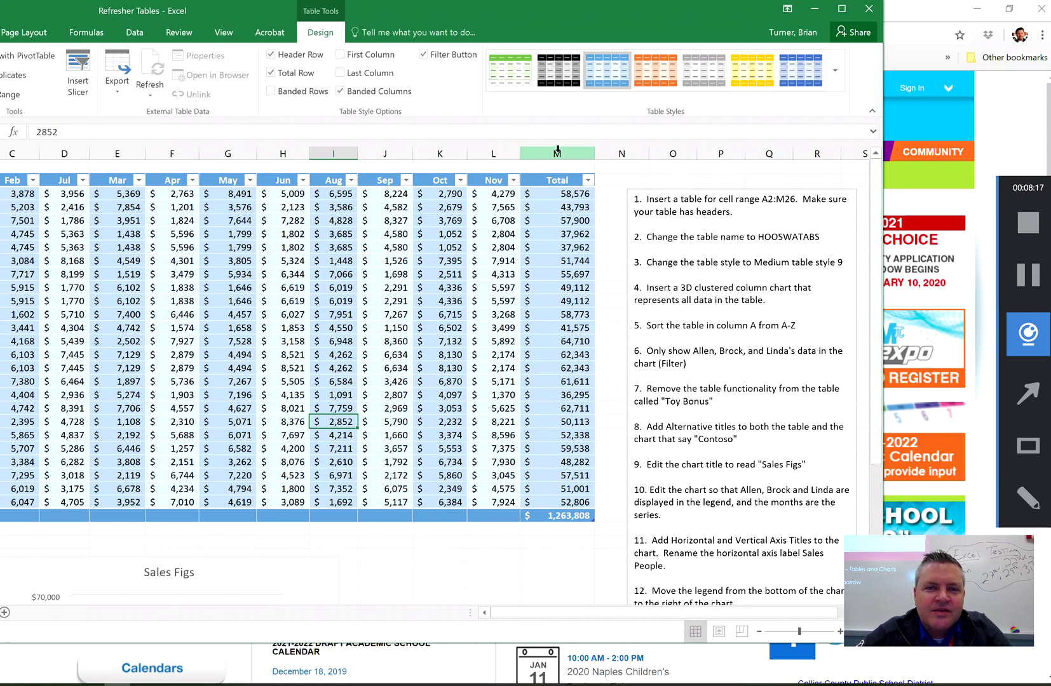
pyautogui.click(558, 153)
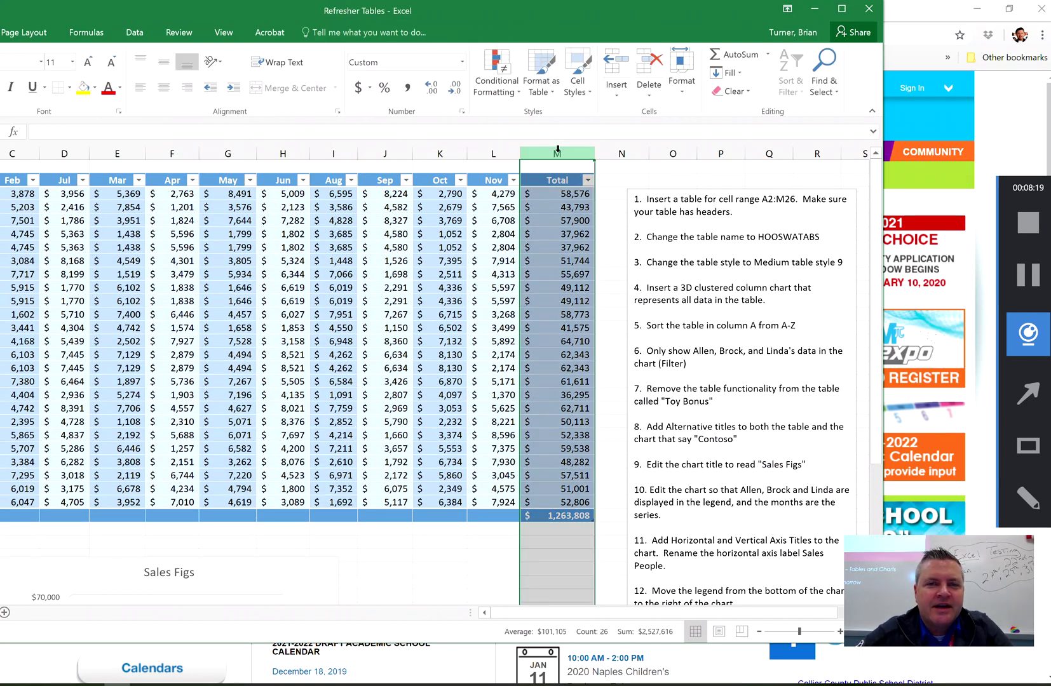
pyautogui.click(508, 84)
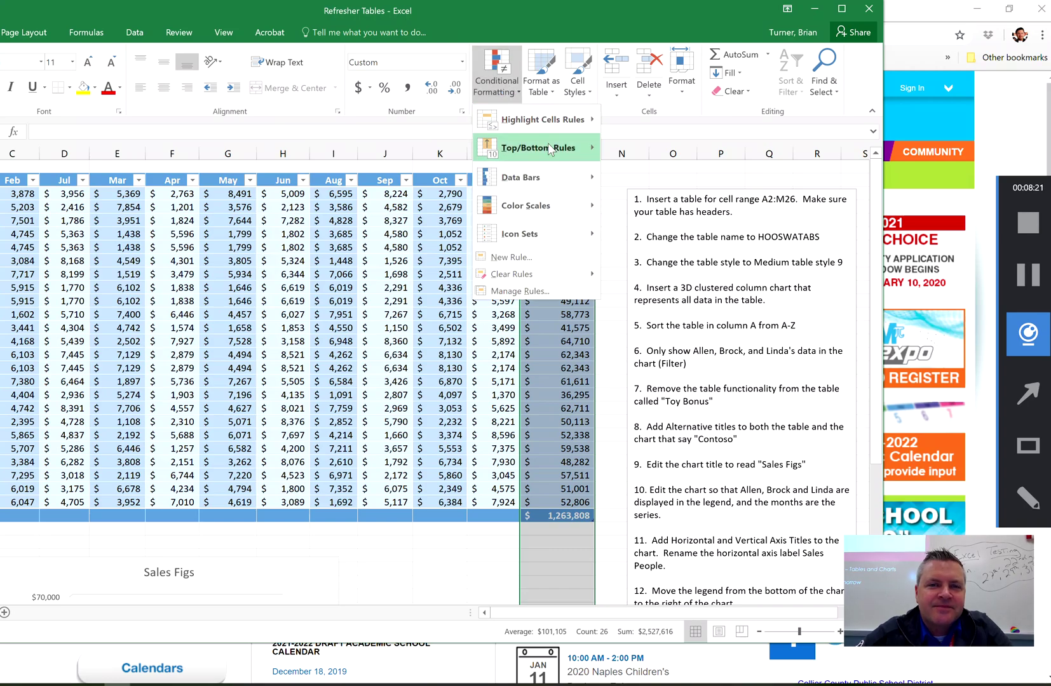
pyautogui.moveTo(560, 232)
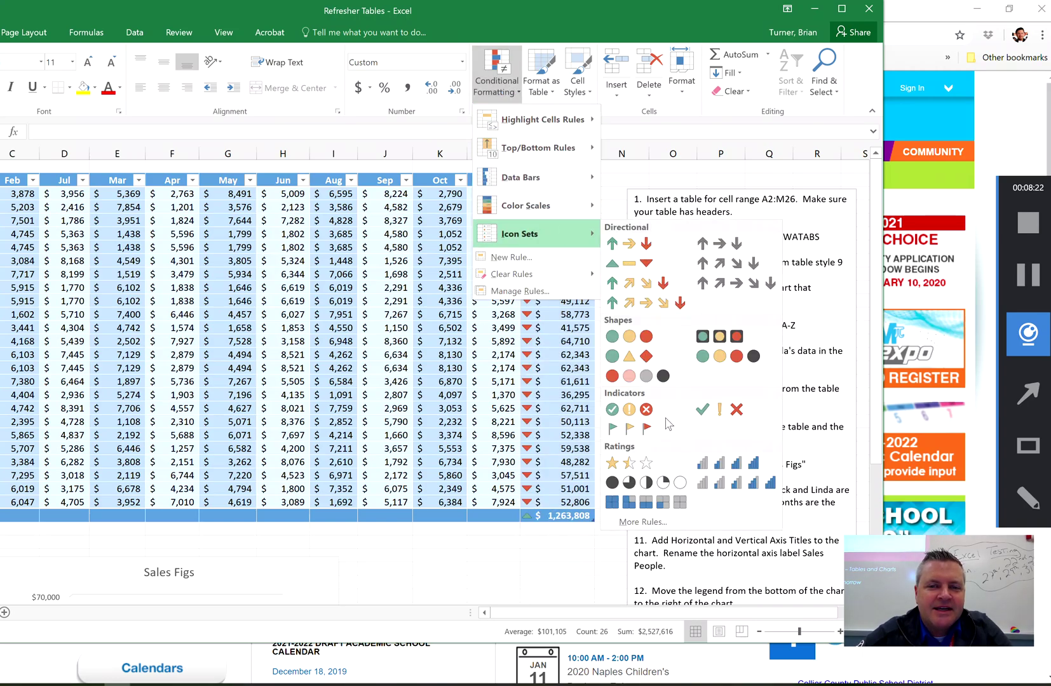
pyautogui.click(642, 428)
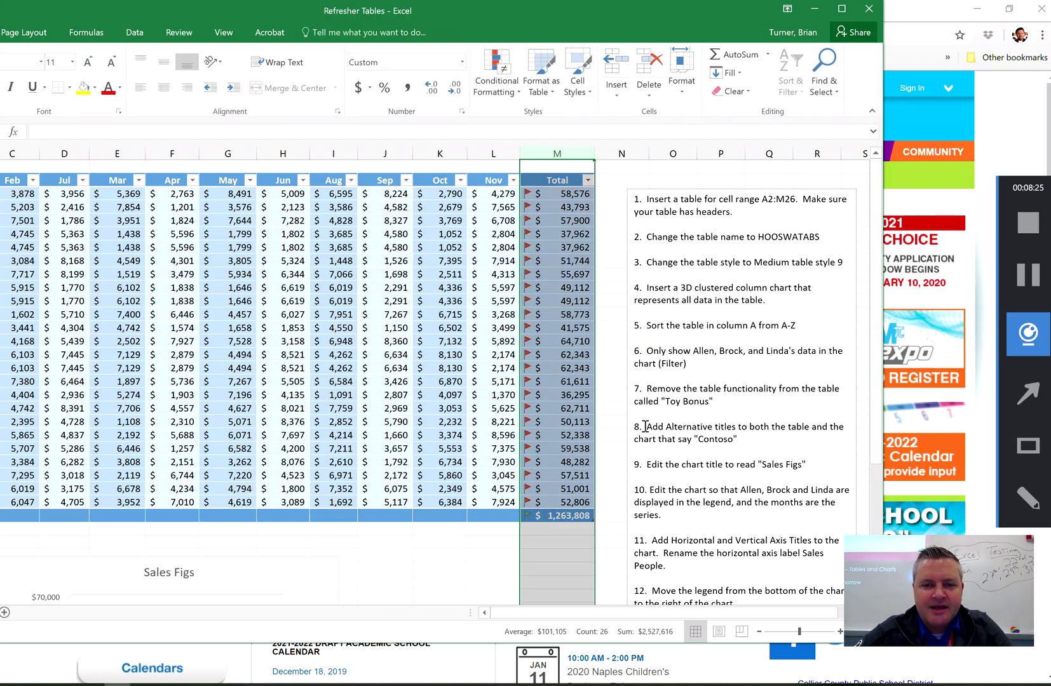
# Edit column M's flag icon rule so that the green and yellow thresholds both use the Number type.
pyautogui.click(506, 82)
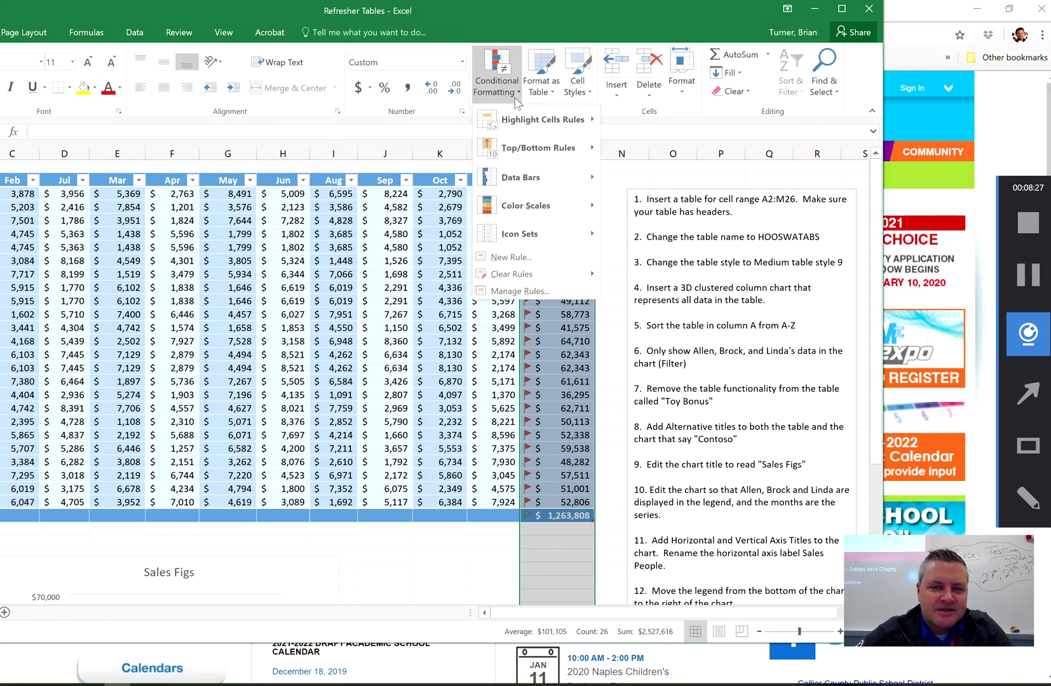
pyautogui.click(575, 294)
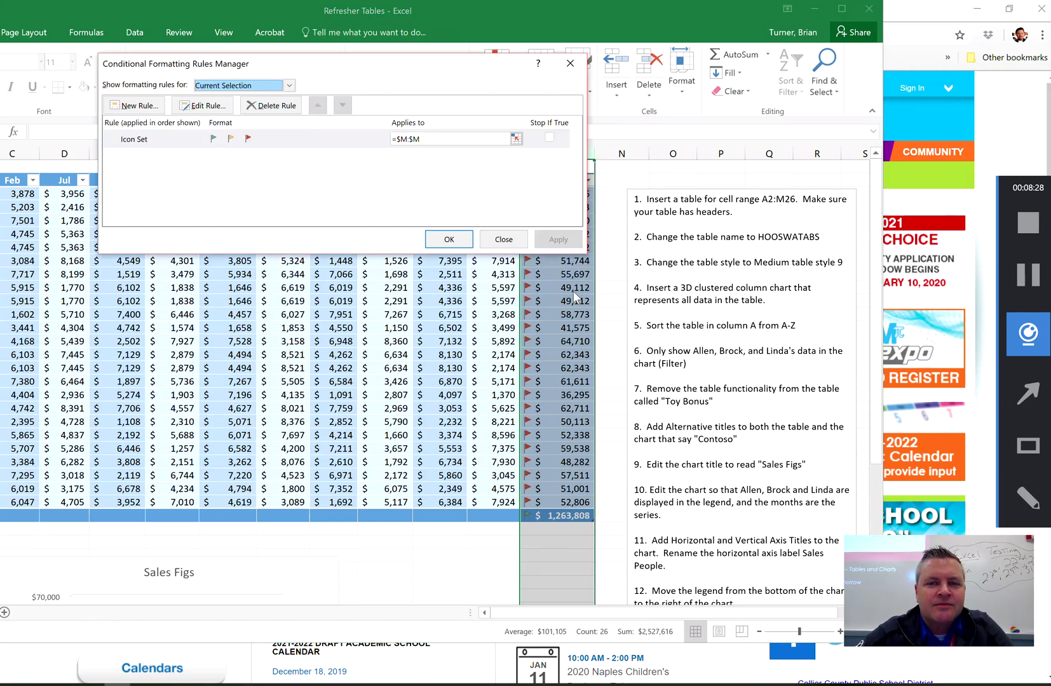
pyautogui.click(204, 105)
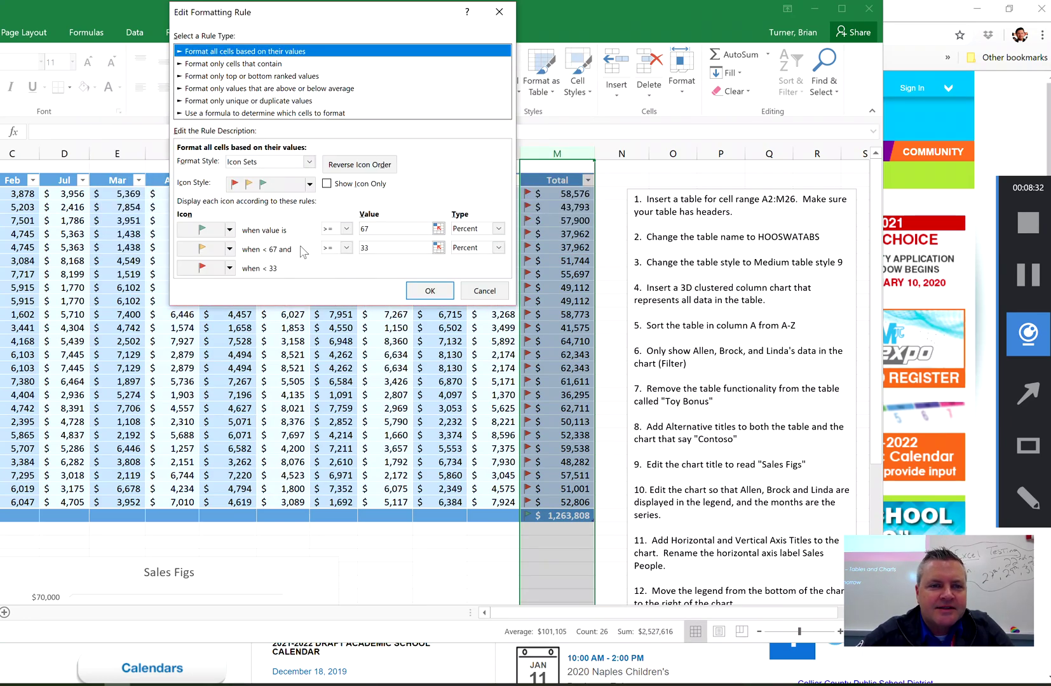
pyautogui.click(486, 229)
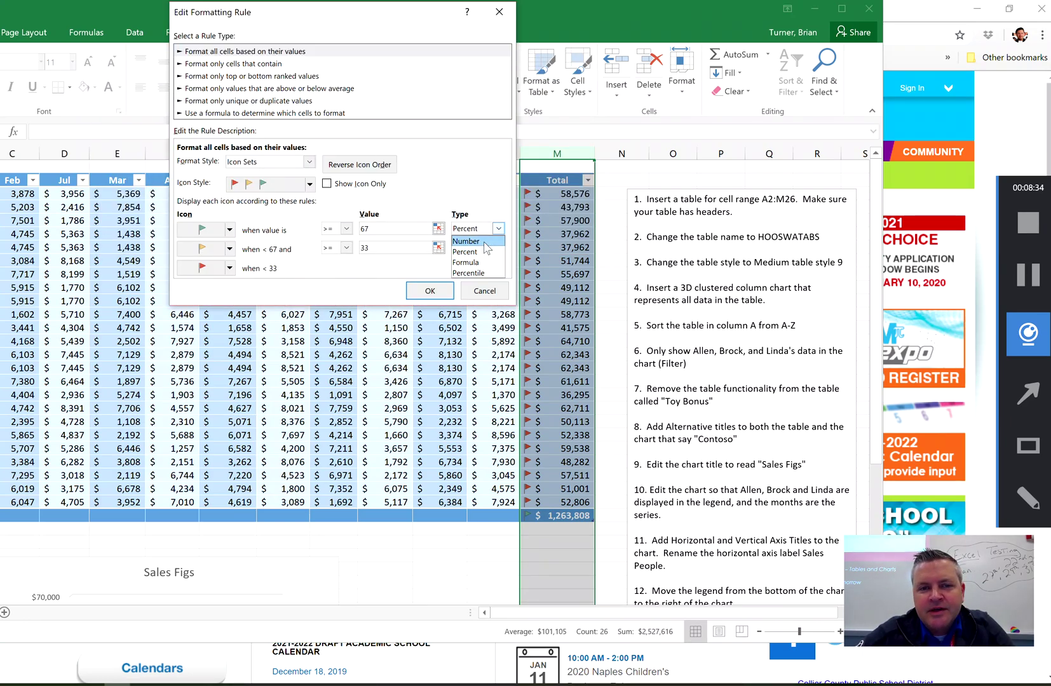
pyautogui.click(486, 242)
pyautogui.click(486, 248)
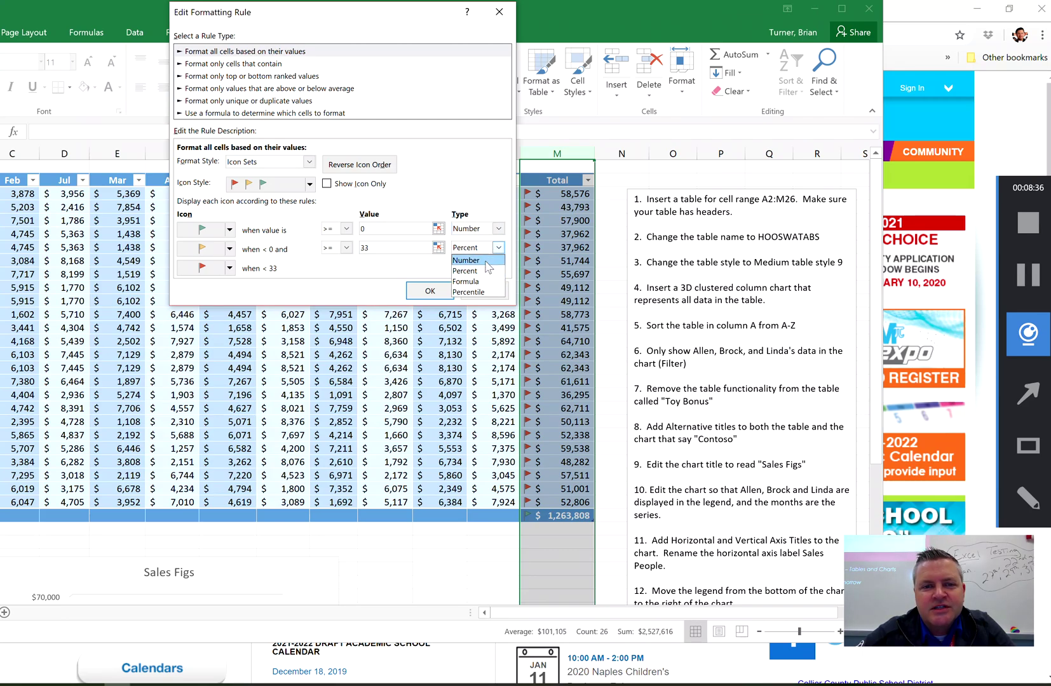
pyautogui.click(486, 261)
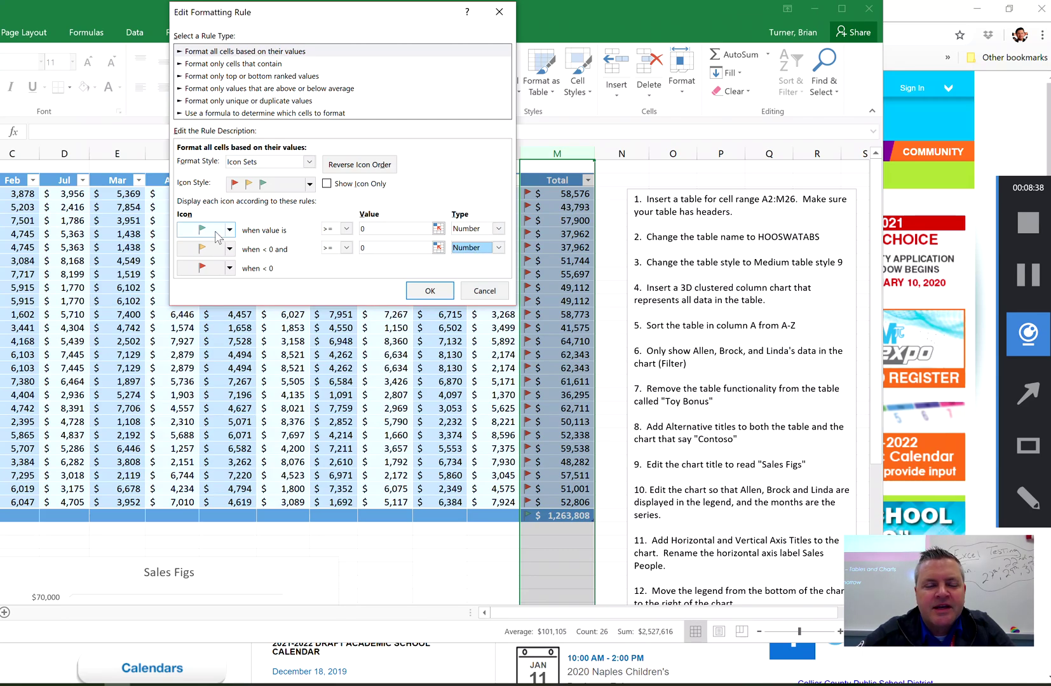
# Set the green flag threshold to 50000 and the yellow flag threshold to 45000, and apply the edited rule to column M.
pyautogui.click(383, 227)
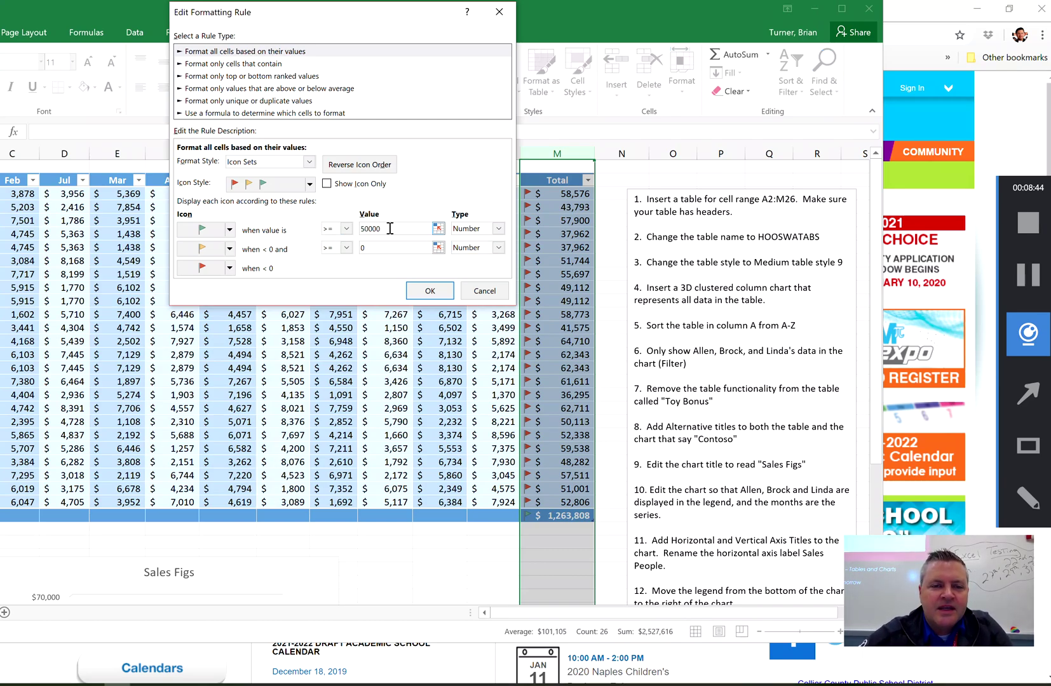
pyautogui.click(393, 247)
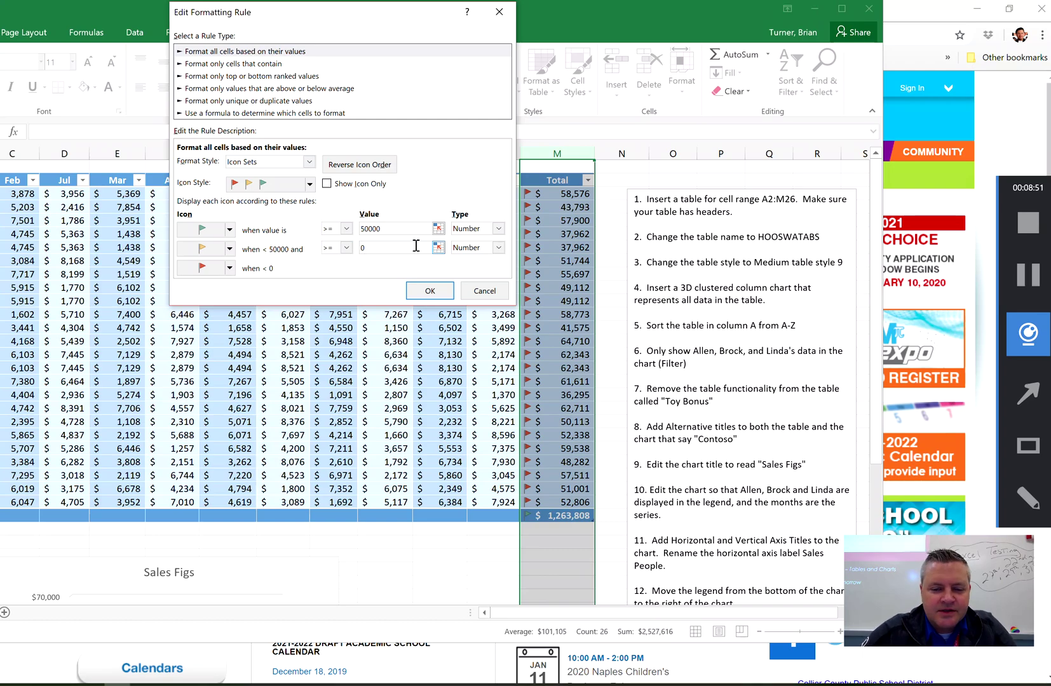
pyautogui.write('45000')
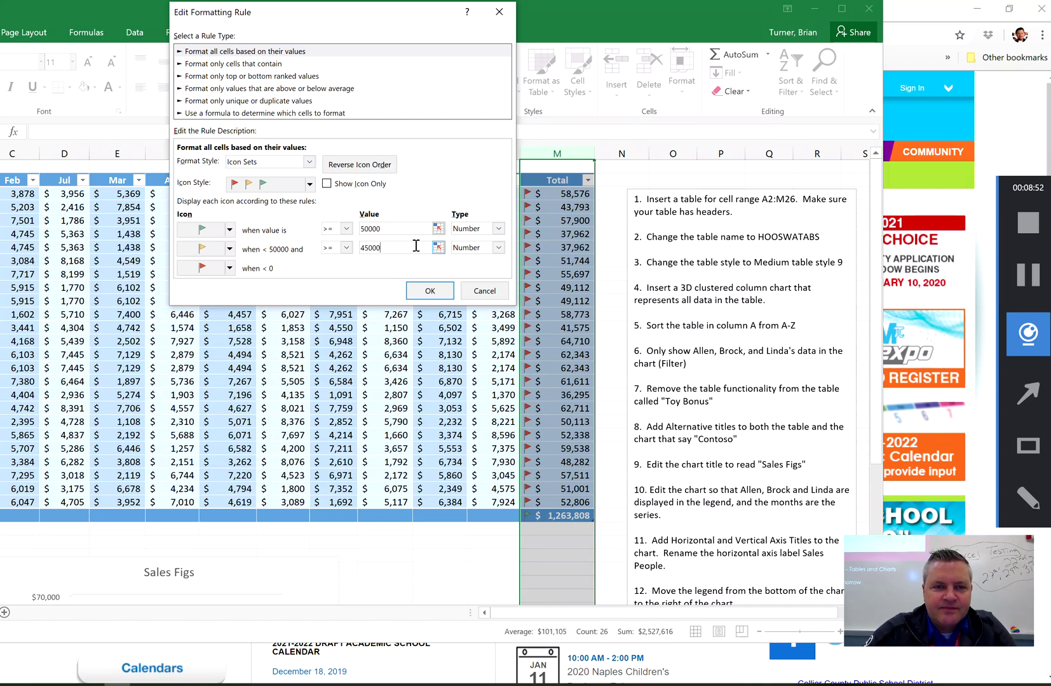
pyautogui.click(400, 226)
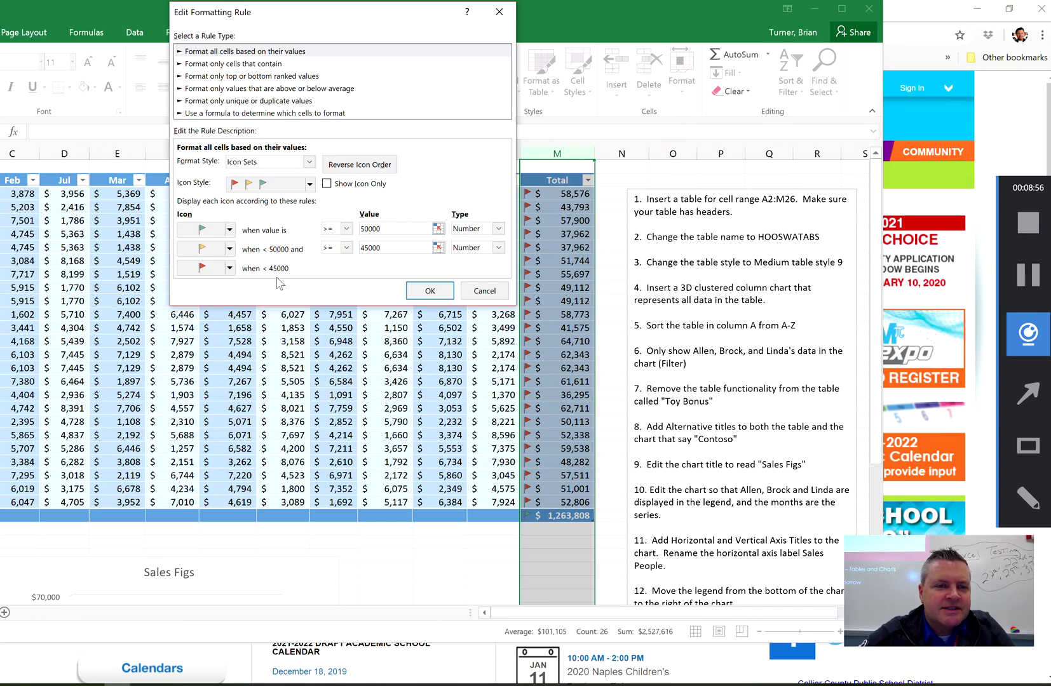
pyautogui.click(430, 291)
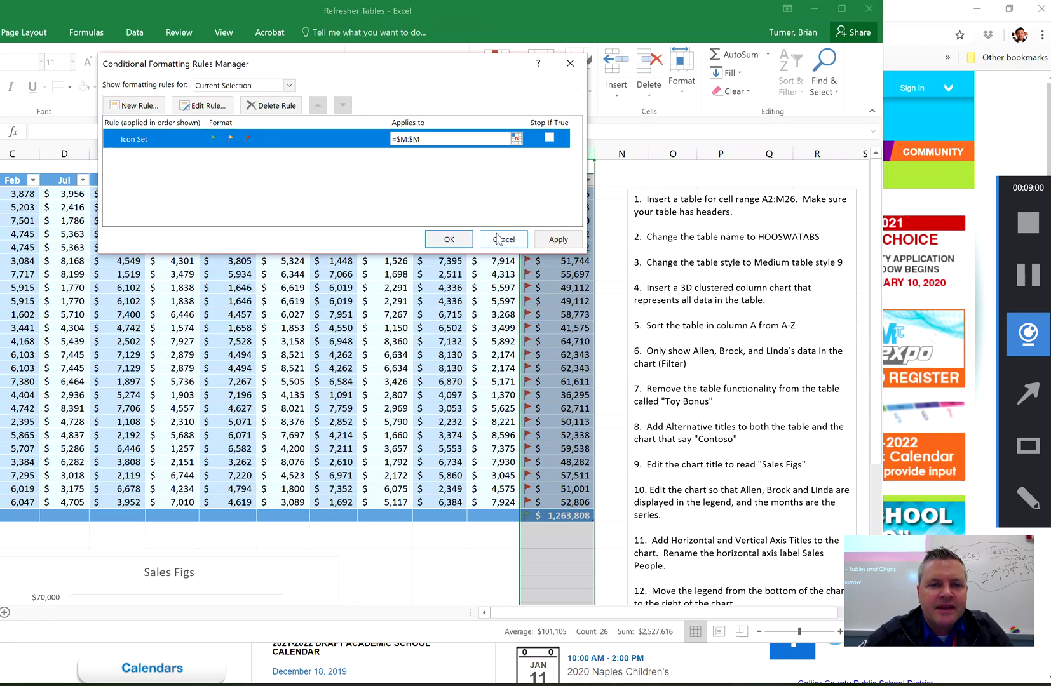
pyautogui.click(558, 238)
pyautogui.click(447, 239)
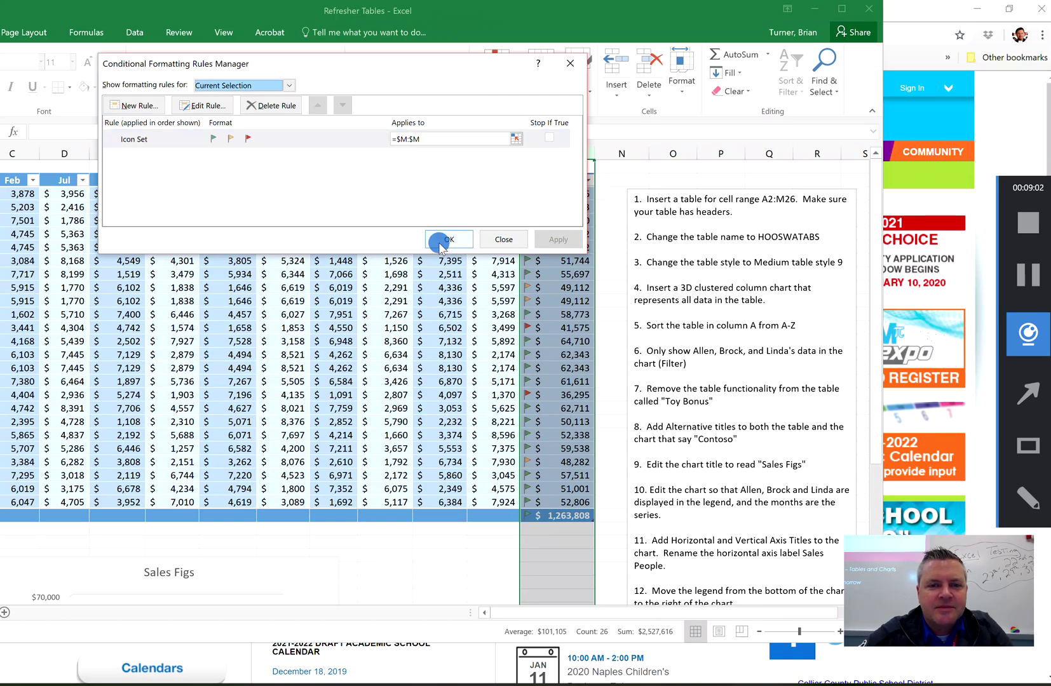
# Check the yellow and red flags against their totals in column M.
pyautogui.click(572, 301)
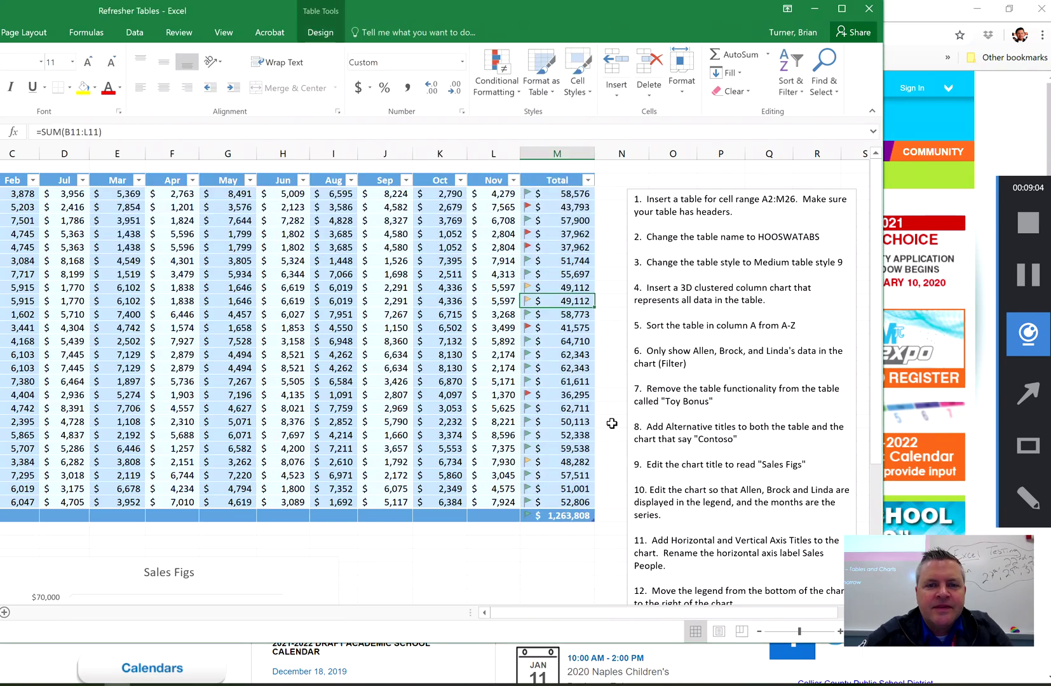
pyautogui.click(563, 235)
pyautogui.click(564, 249)
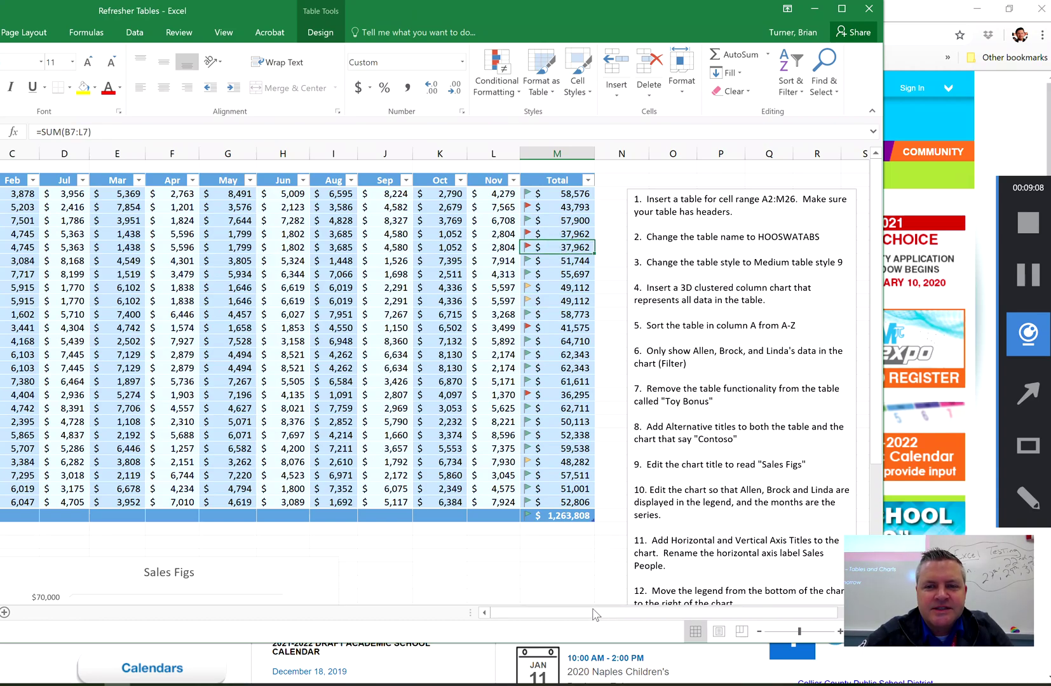
# Move the workbook window so the whole table shows and examine the names in rows 4, 6 and 7 of column A.
pyautogui.moveTo(553, 14); pyautogui.dragTo(723, 24)
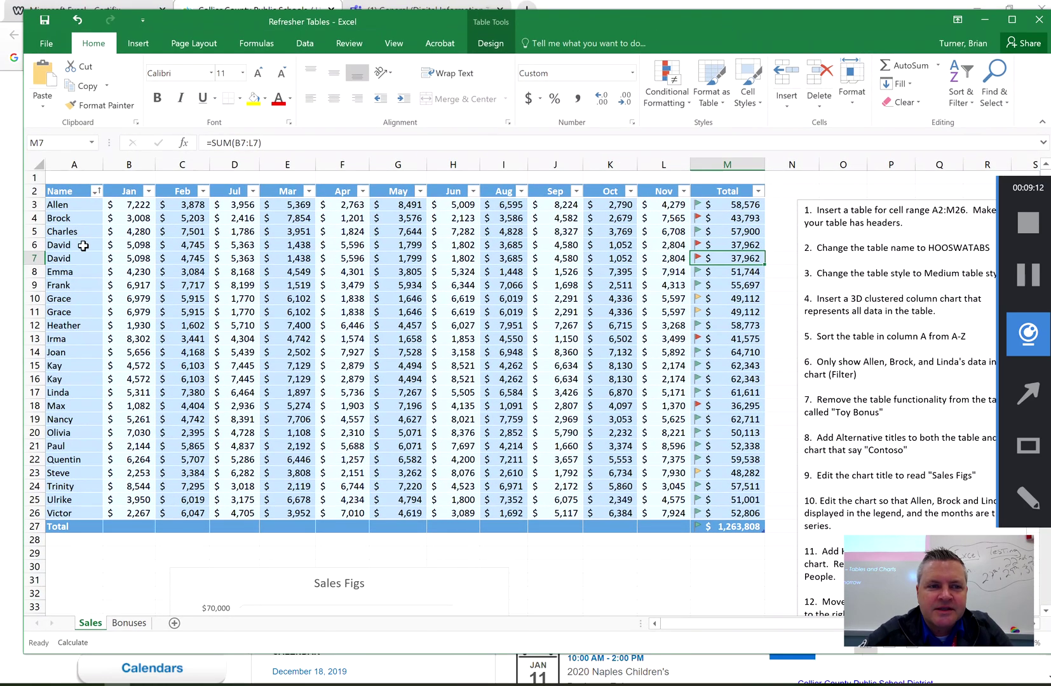
pyautogui.click(83, 249)
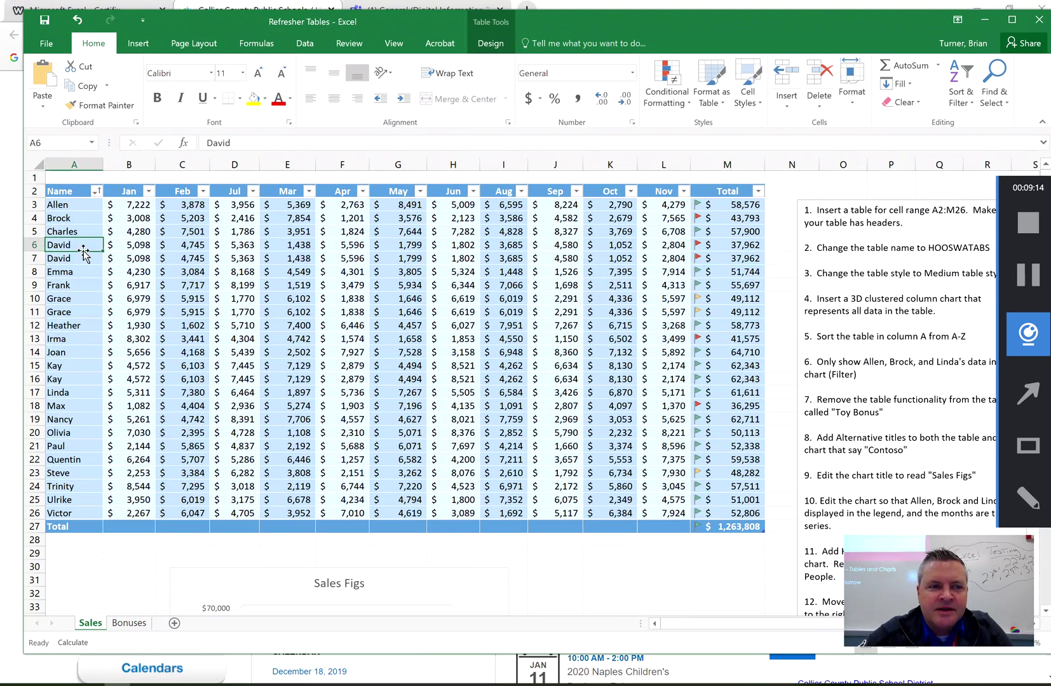
pyautogui.moveTo(76, 245); pyautogui.dragTo(81, 259)
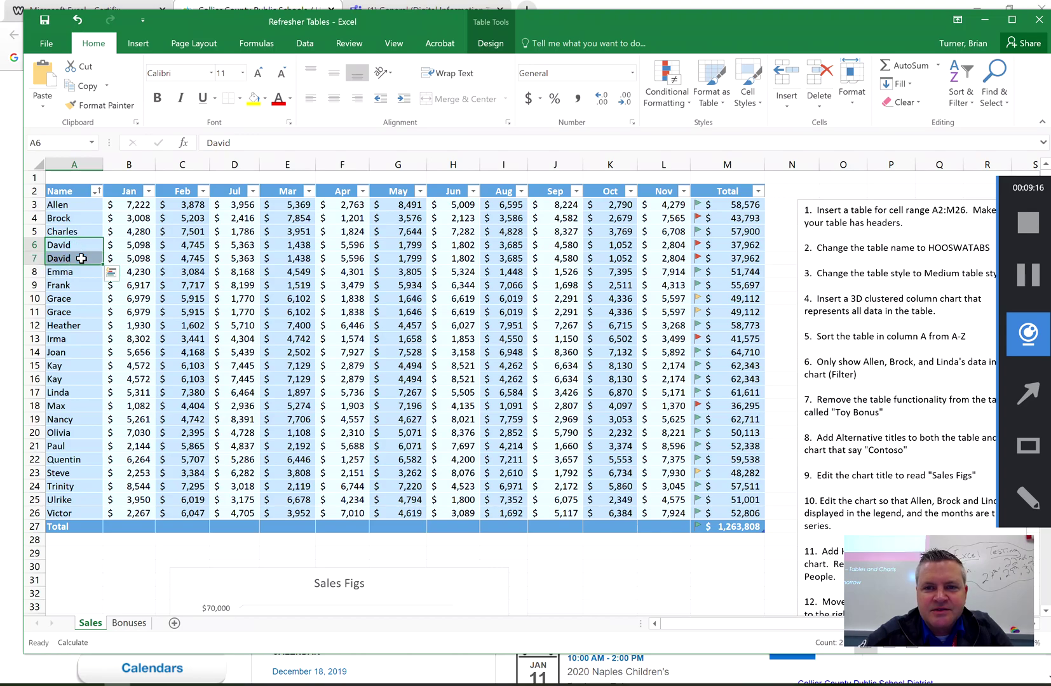
pyautogui.click(80, 218)
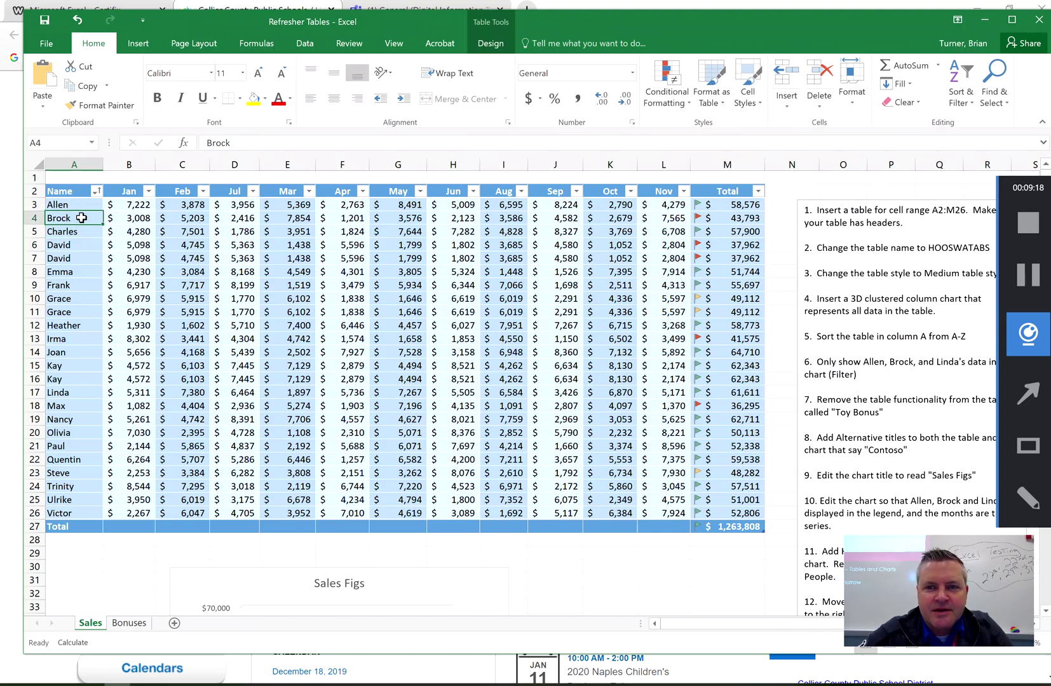